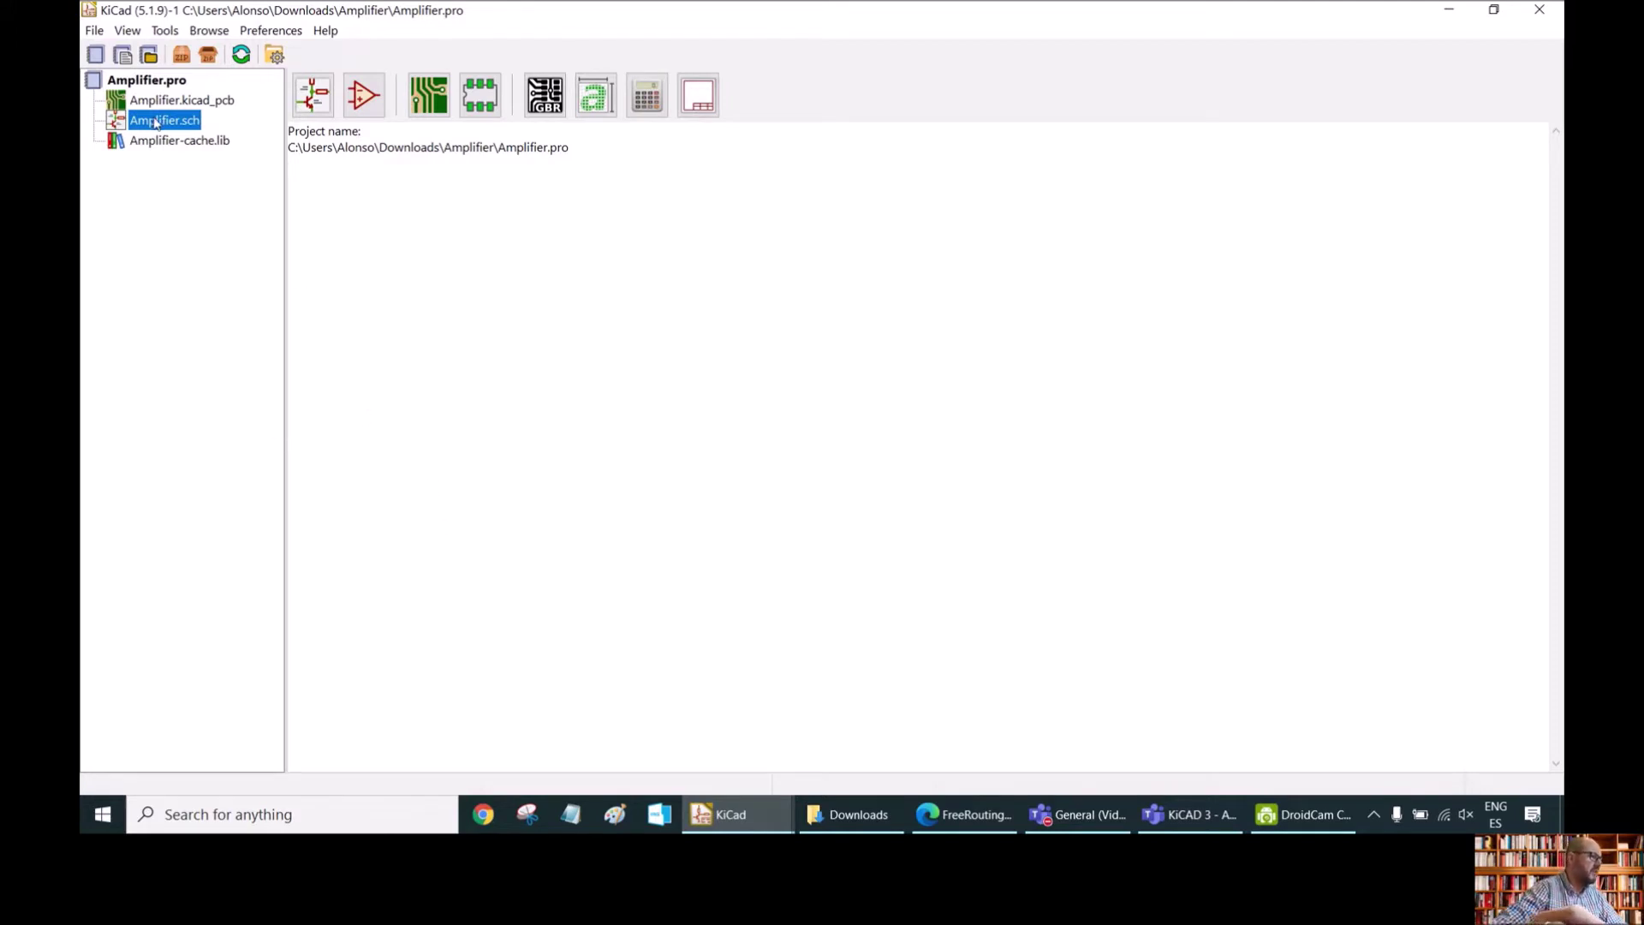
# Open the Amplifier.sch schematic from the project, then return to the project window and open the Amplifier.kicad_pcb board layout
pyautogui.doubleClick(158, 120)
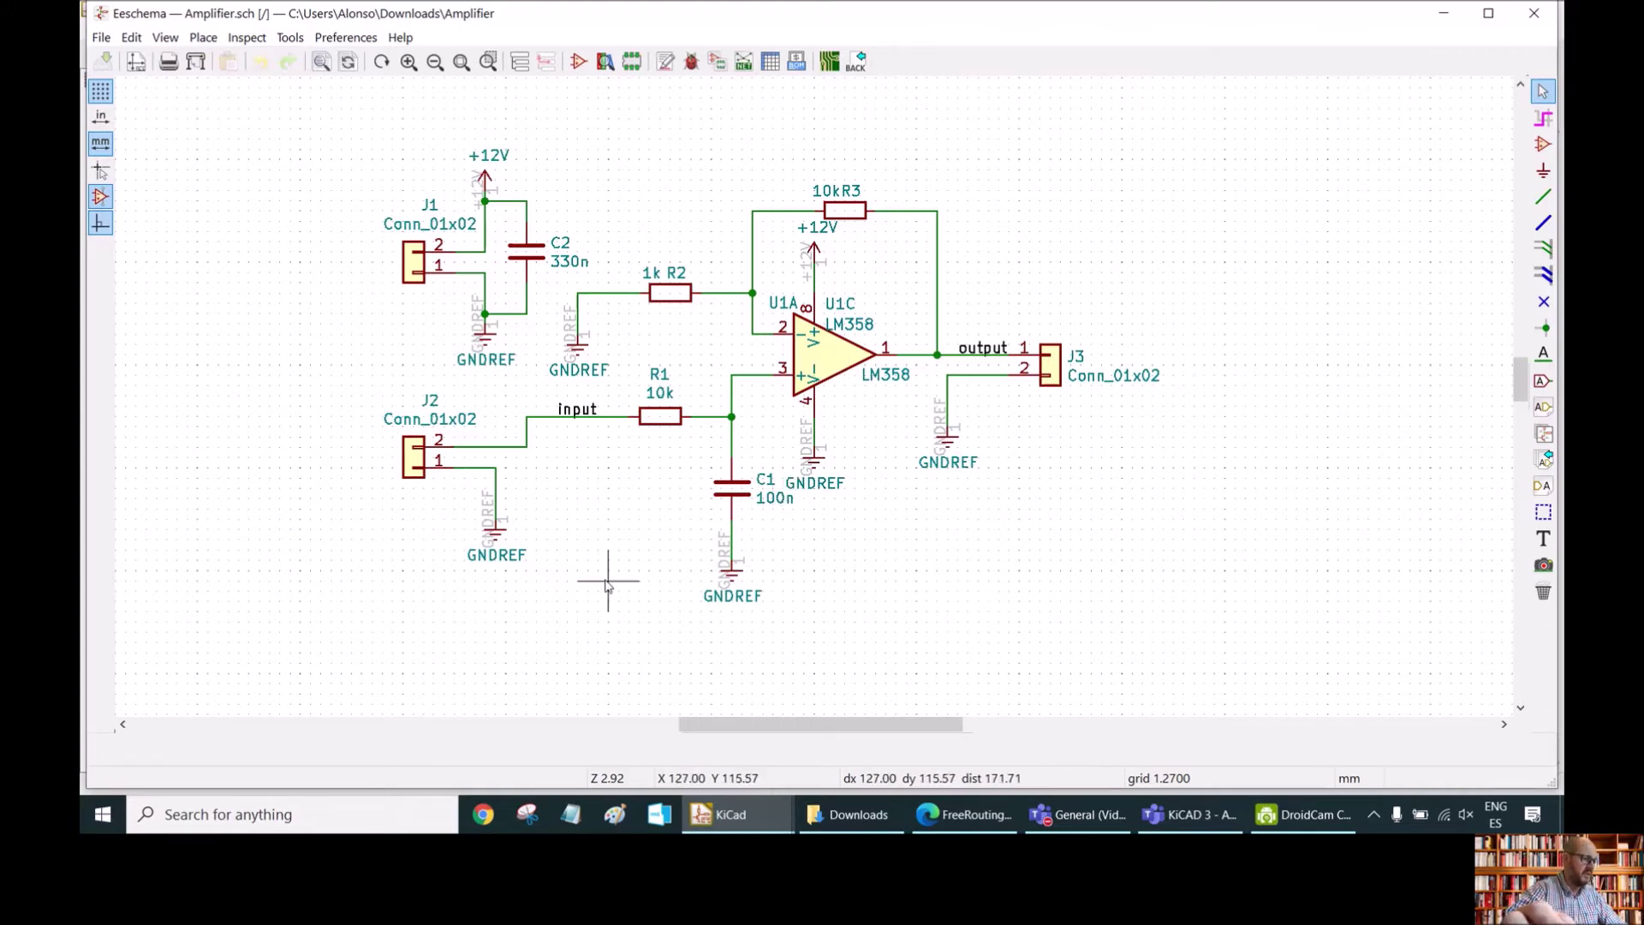
pyautogui.click(748, 814)
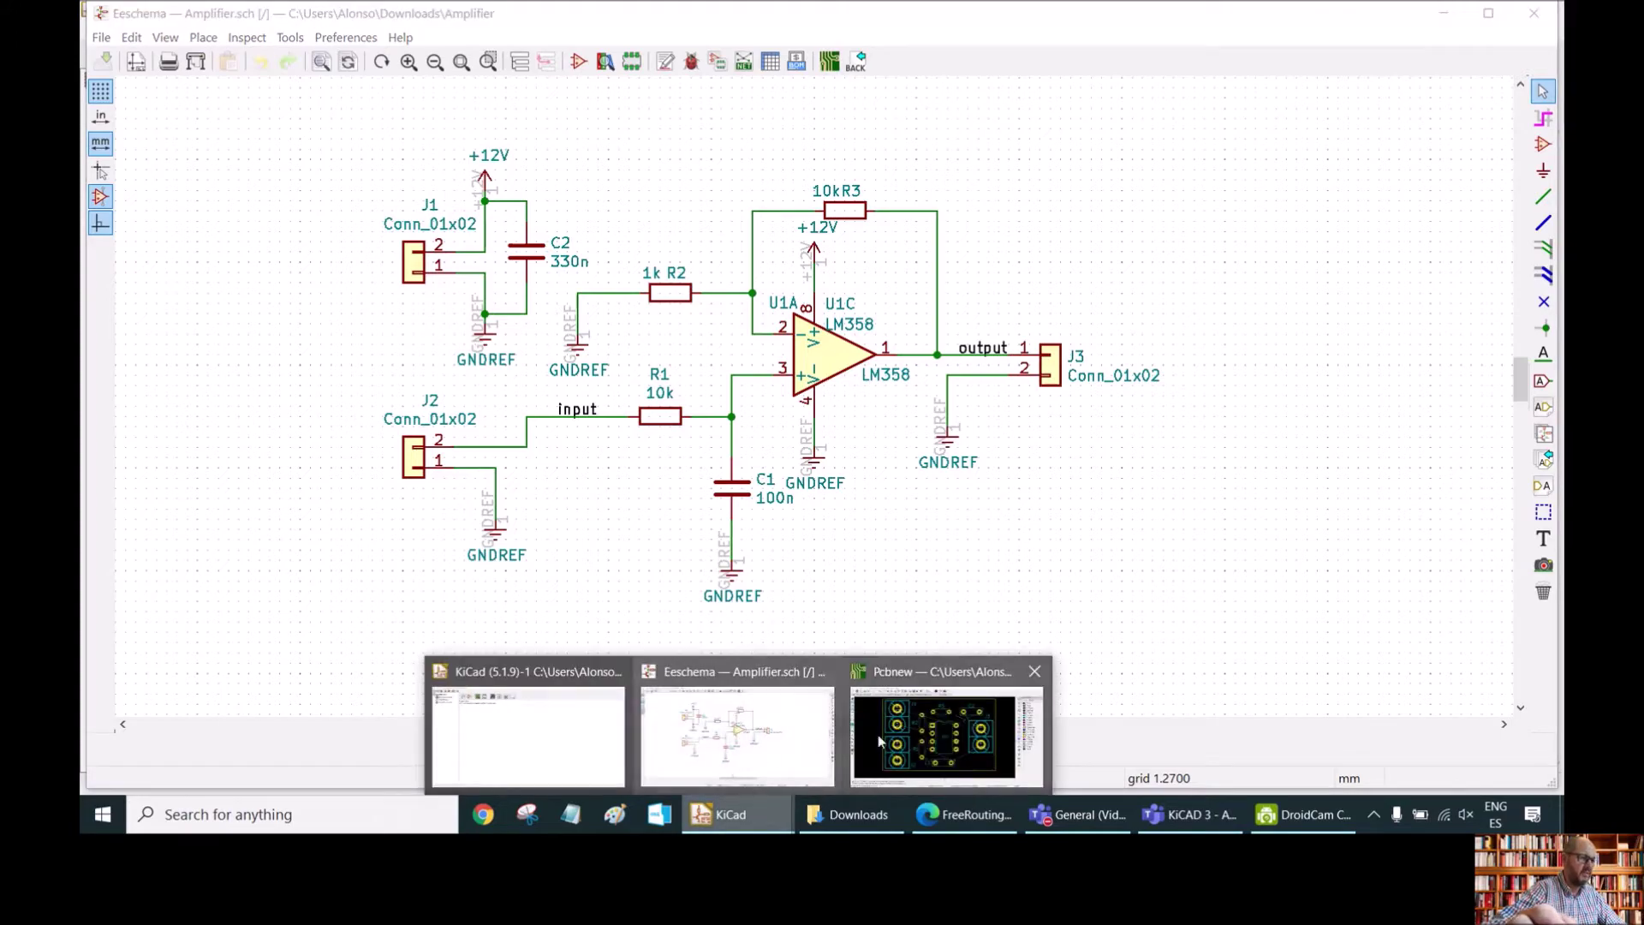
pyautogui.click(529, 732)
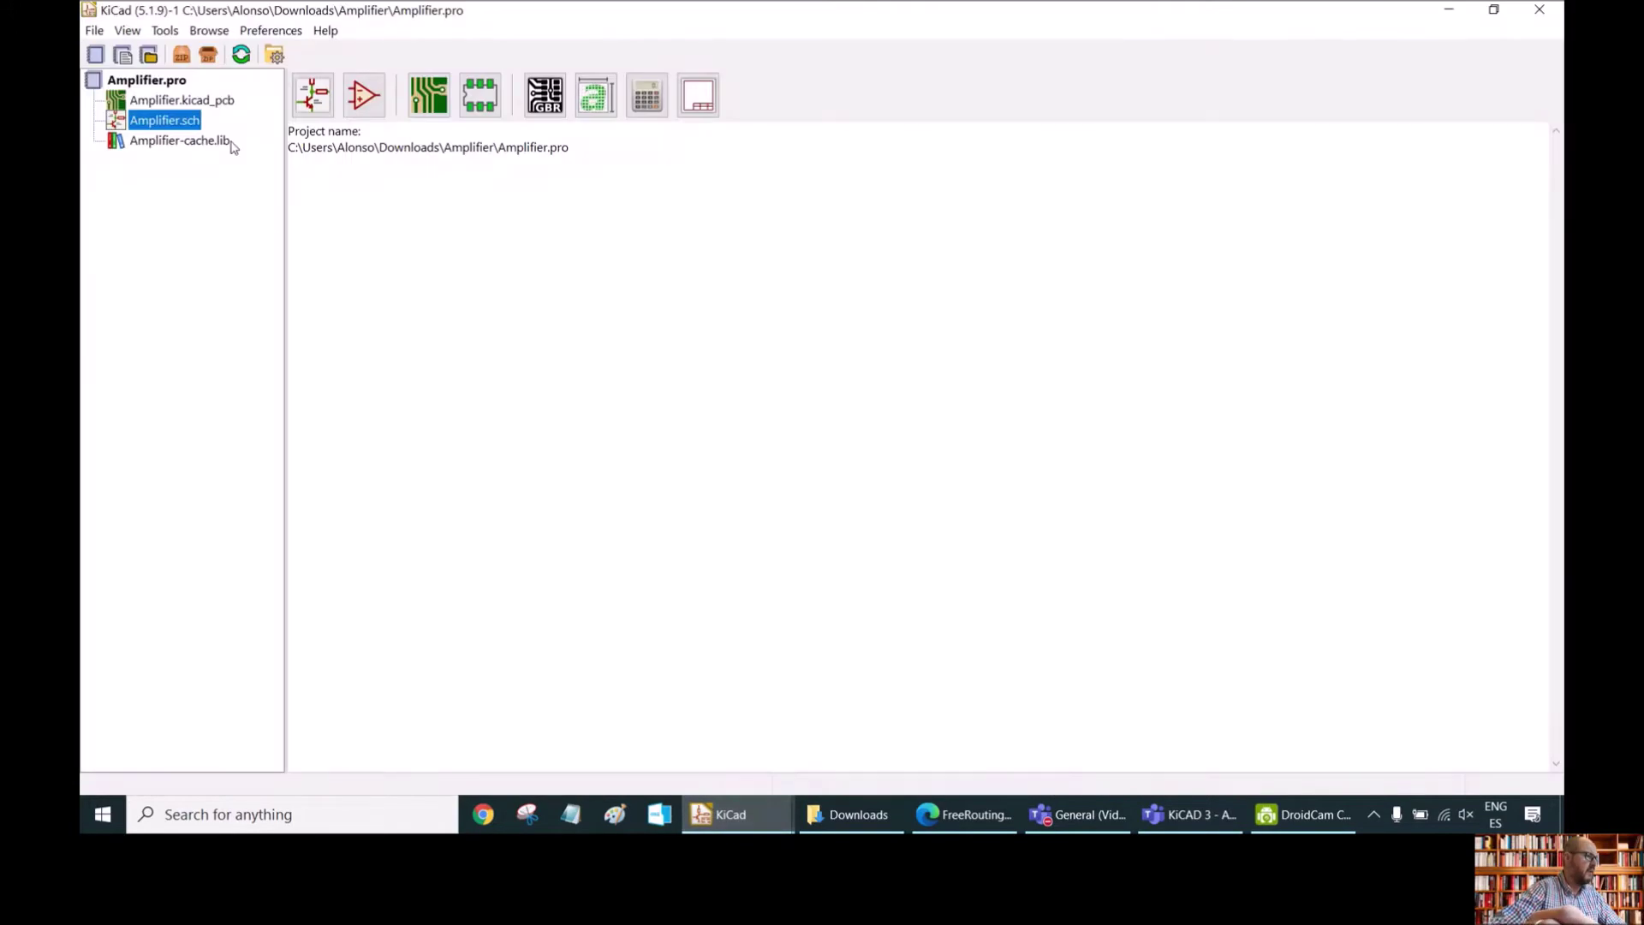
pyautogui.doubleClick(180, 100)
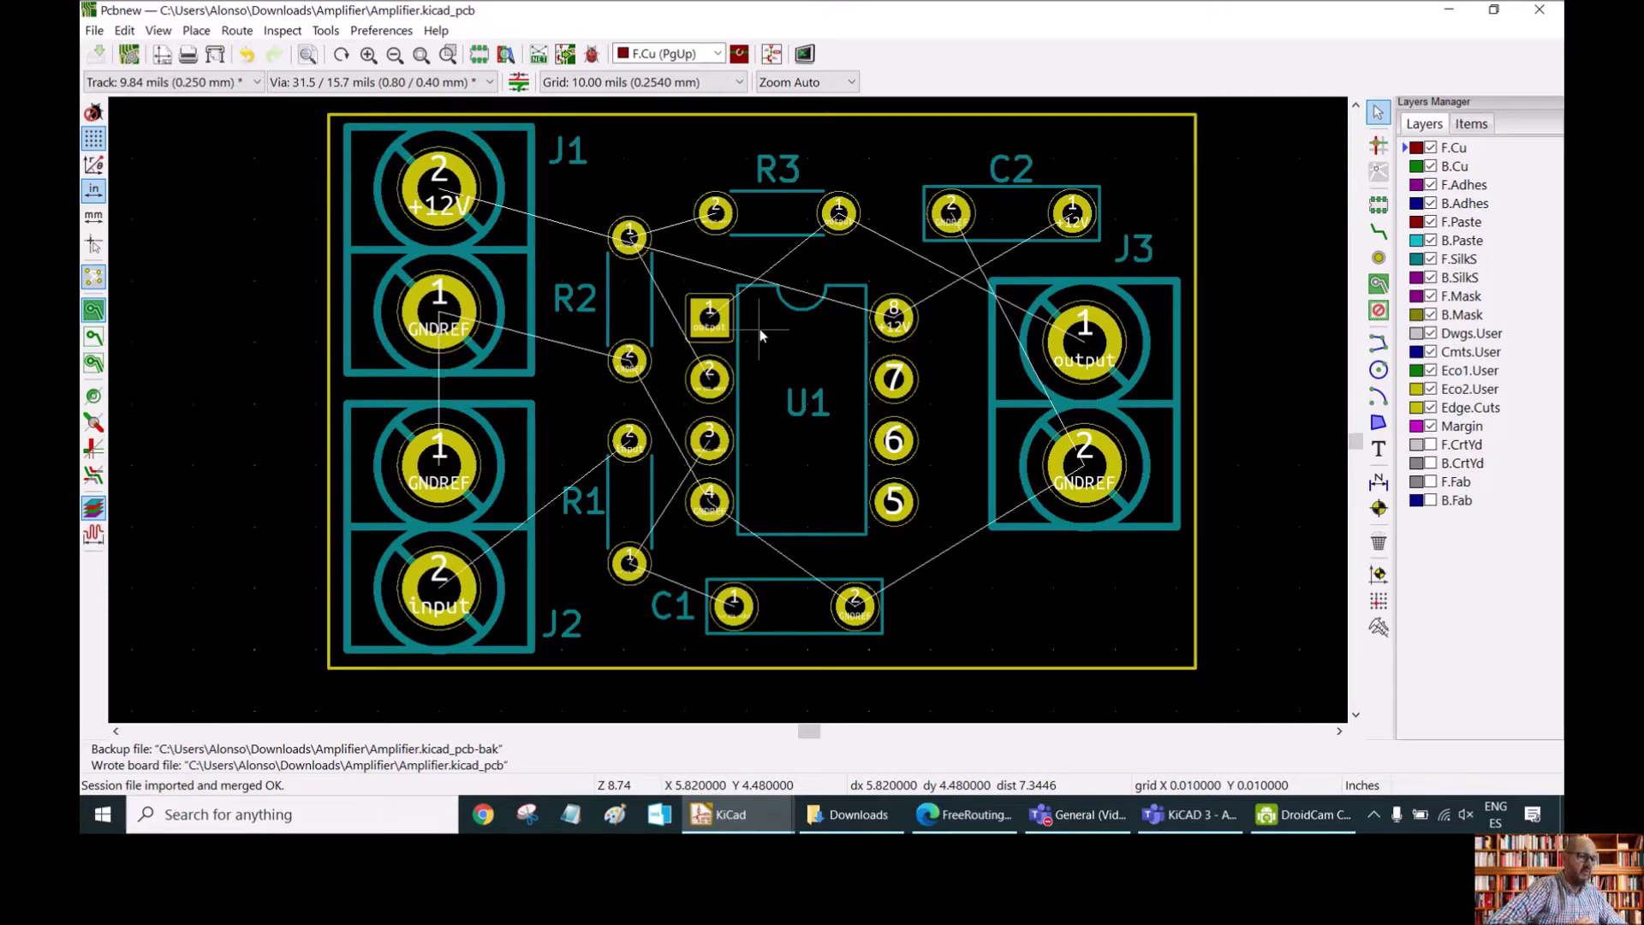
# Switch to the FreeRouting website in the browser and follow its LayoutEditor packages link to find the download option
pyautogui.click(964, 814)
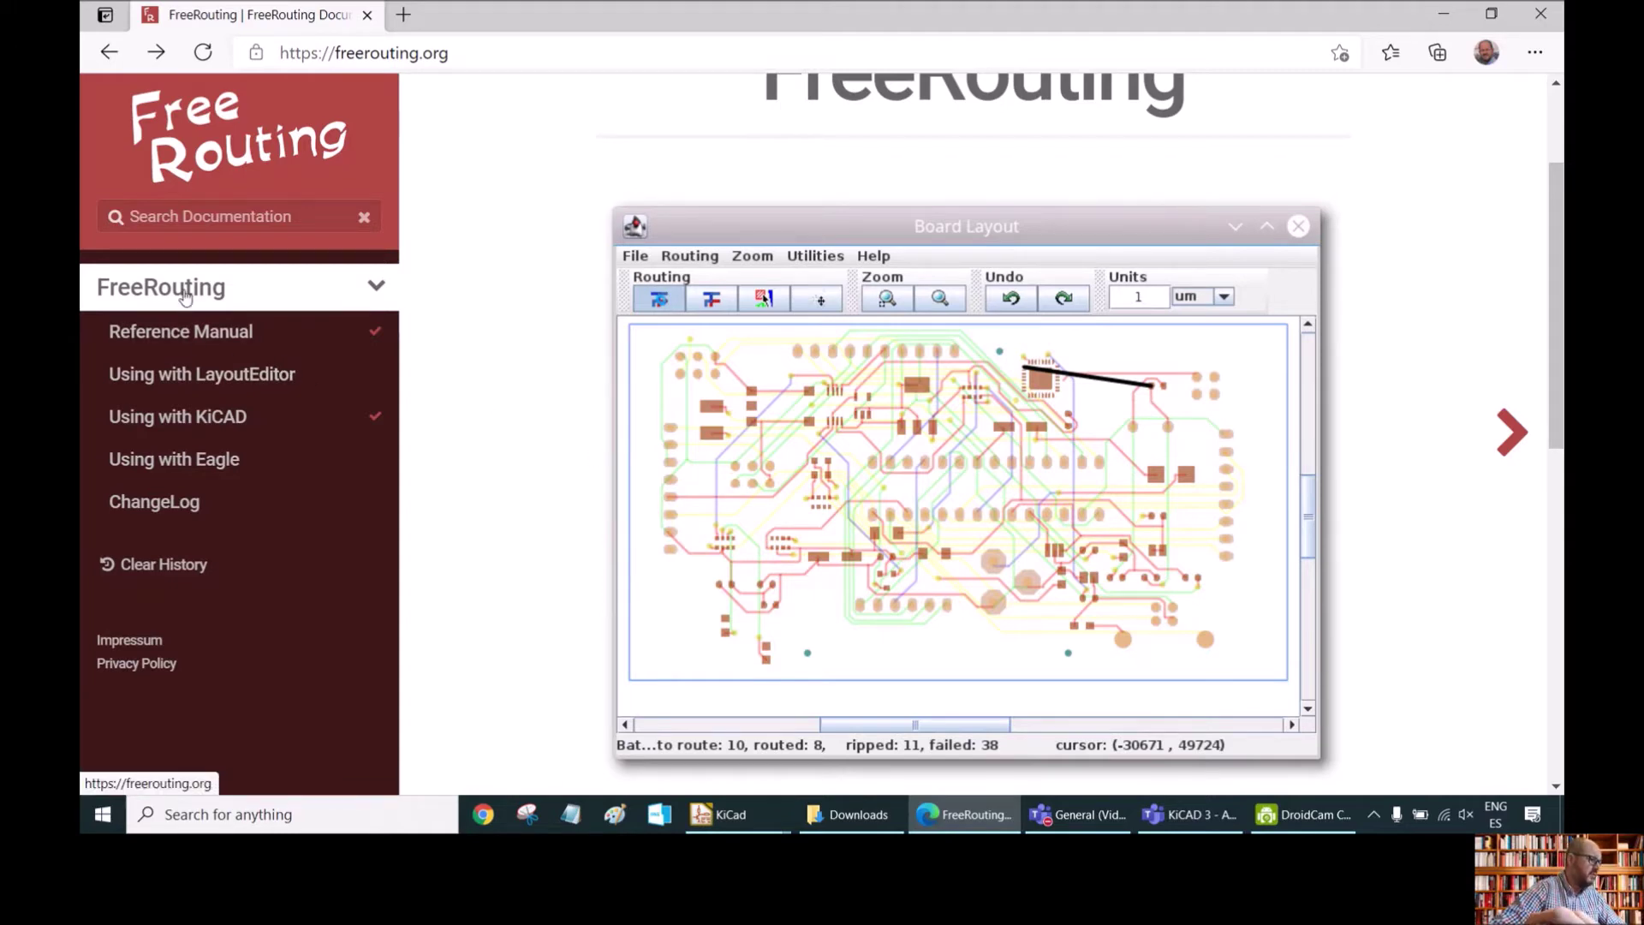
pyautogui.scroll(-8, 572, 418)
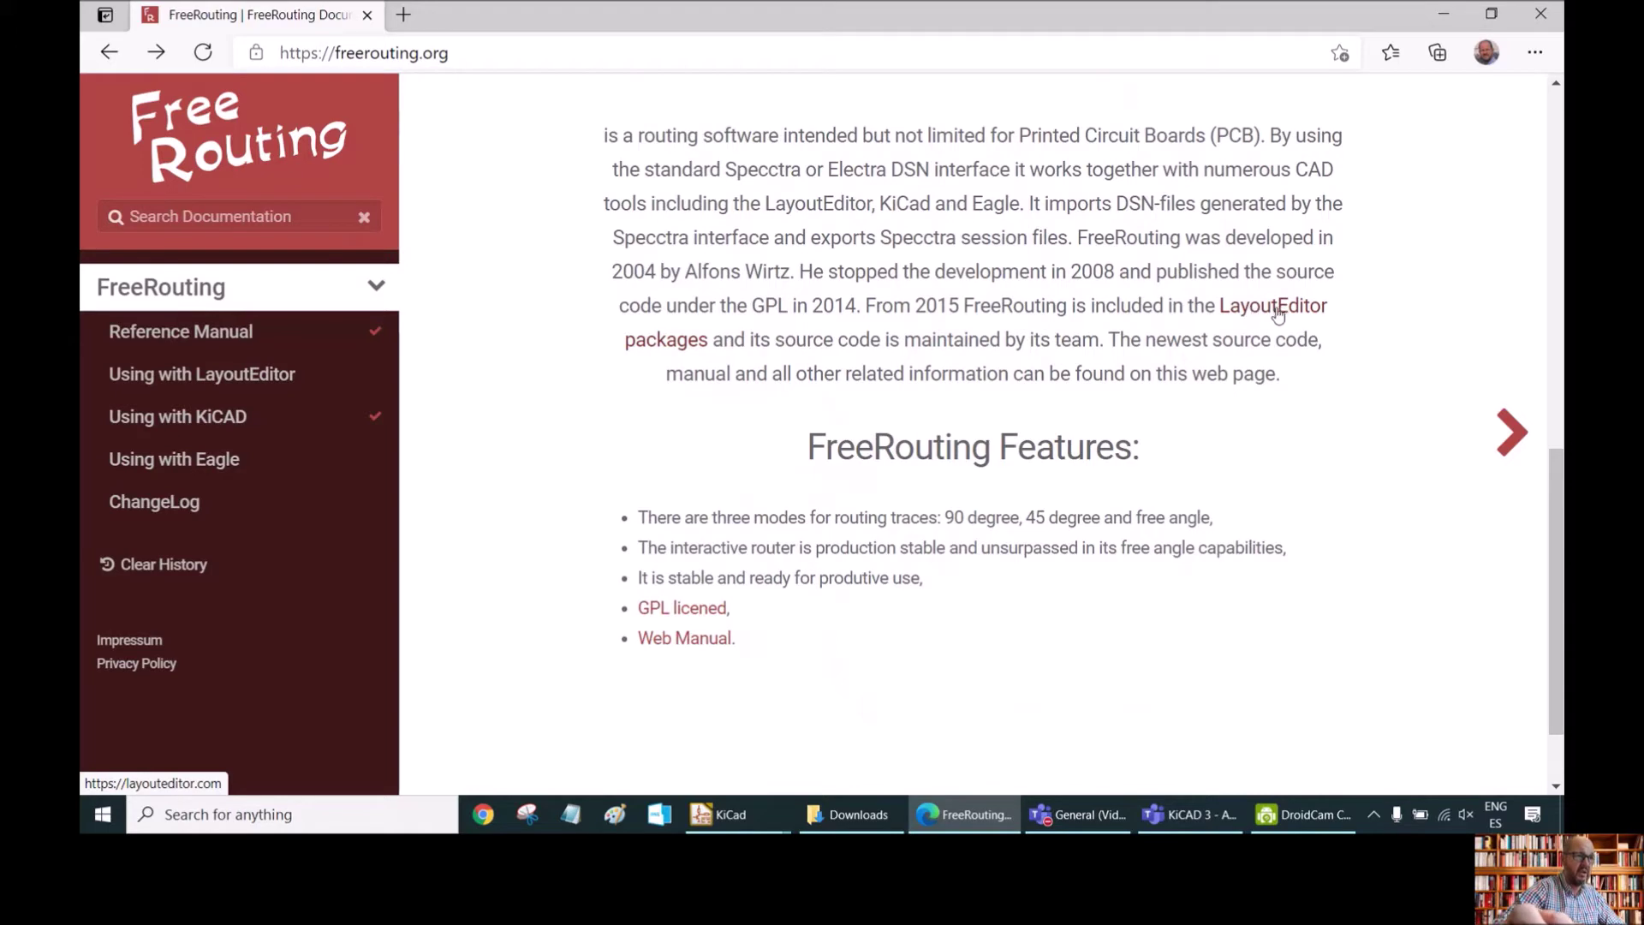
pyautogui.click(1275, 310)
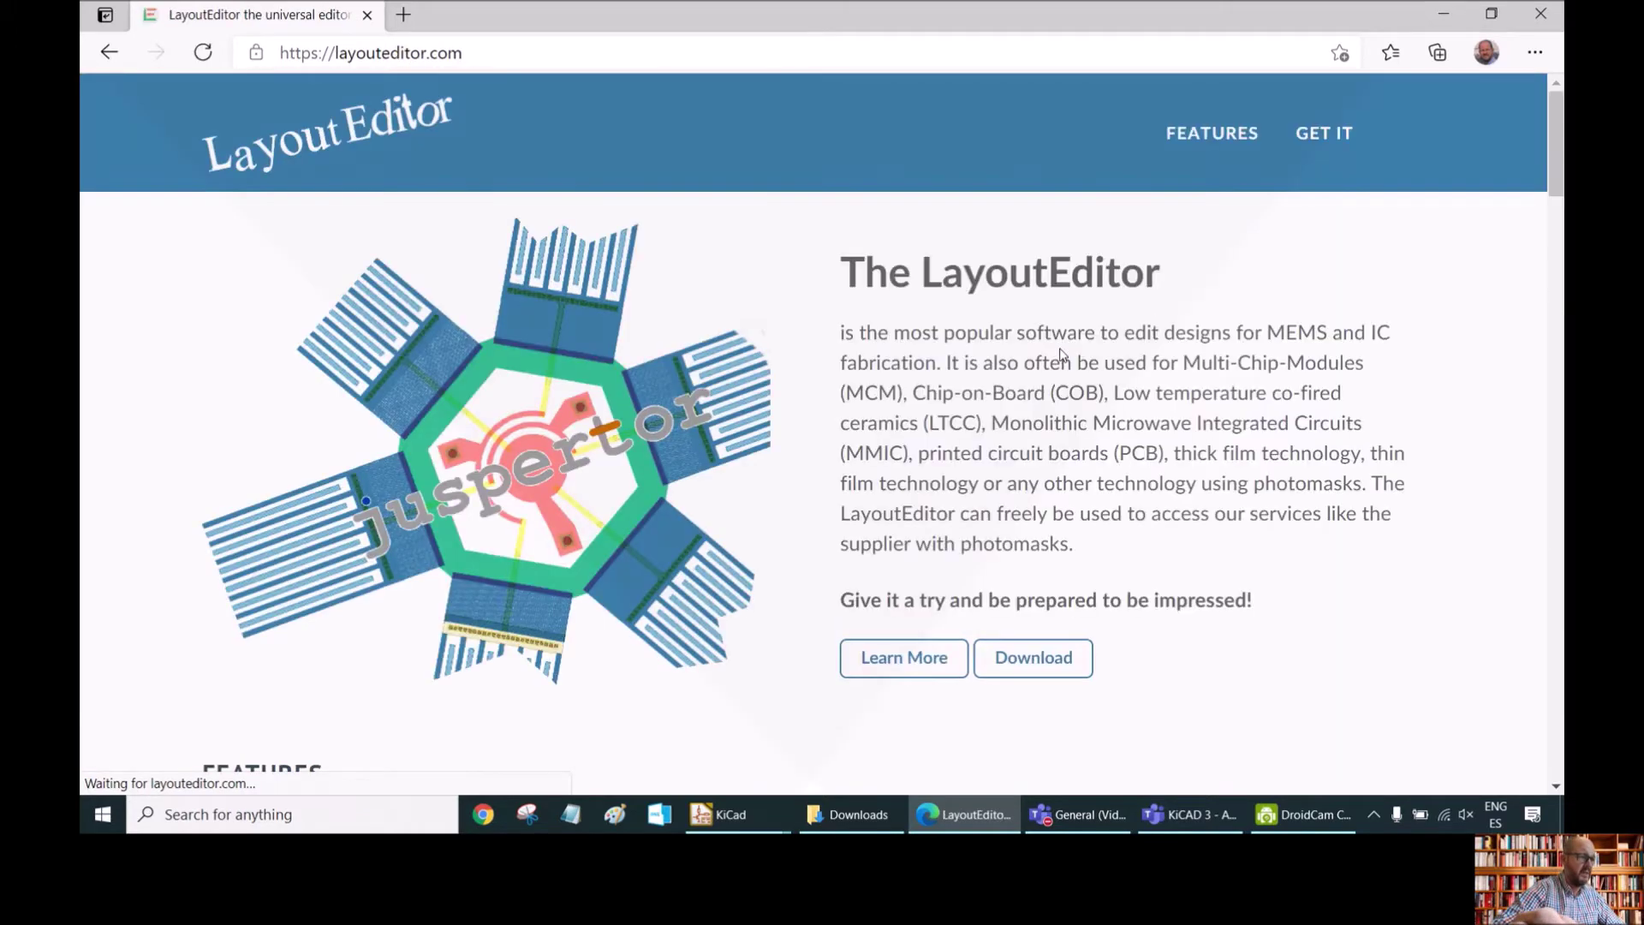
pyautogui.scroll(-2, 1028, 480)
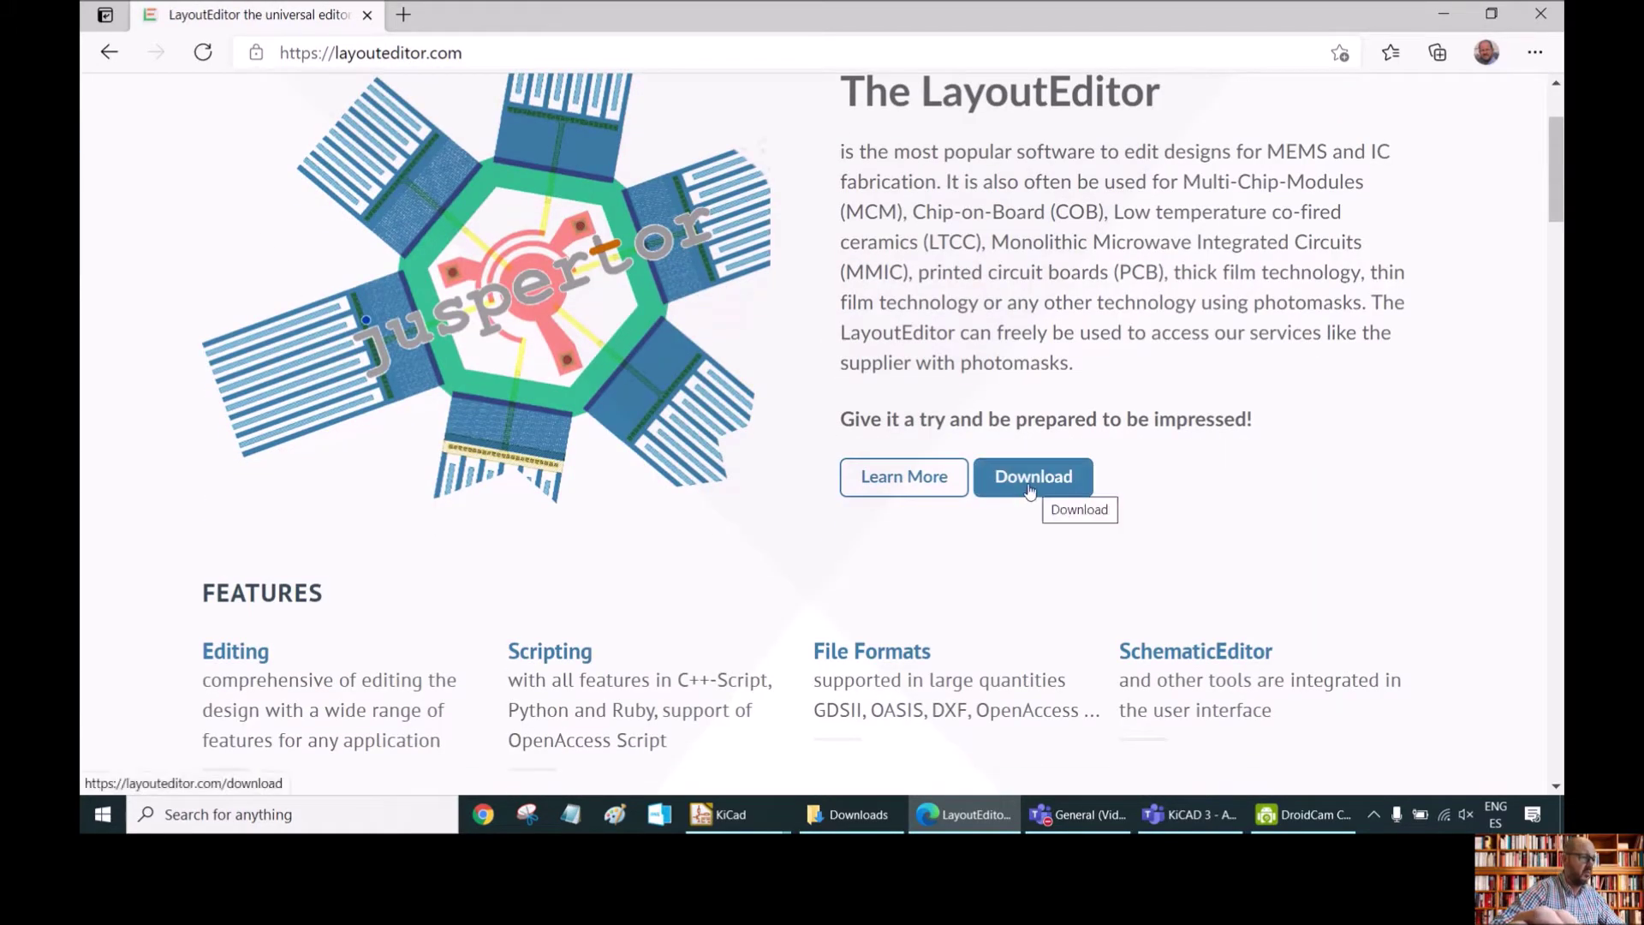
pyautogui.scroll(2, 1056, 274)
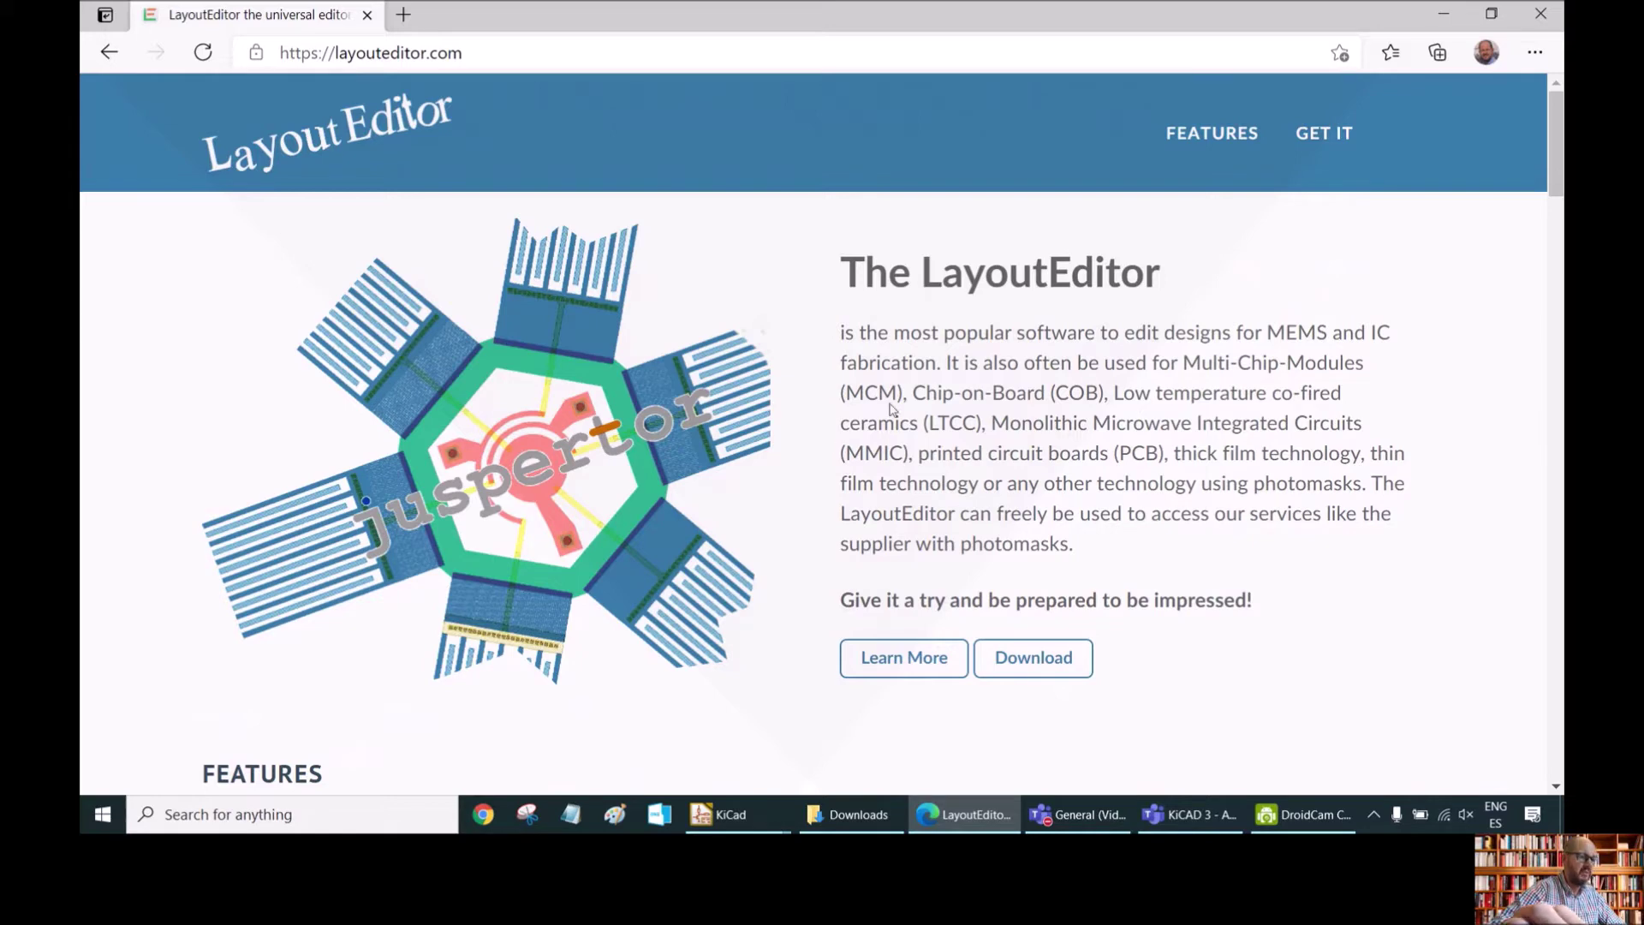
pyautogui.click(1077, 676)
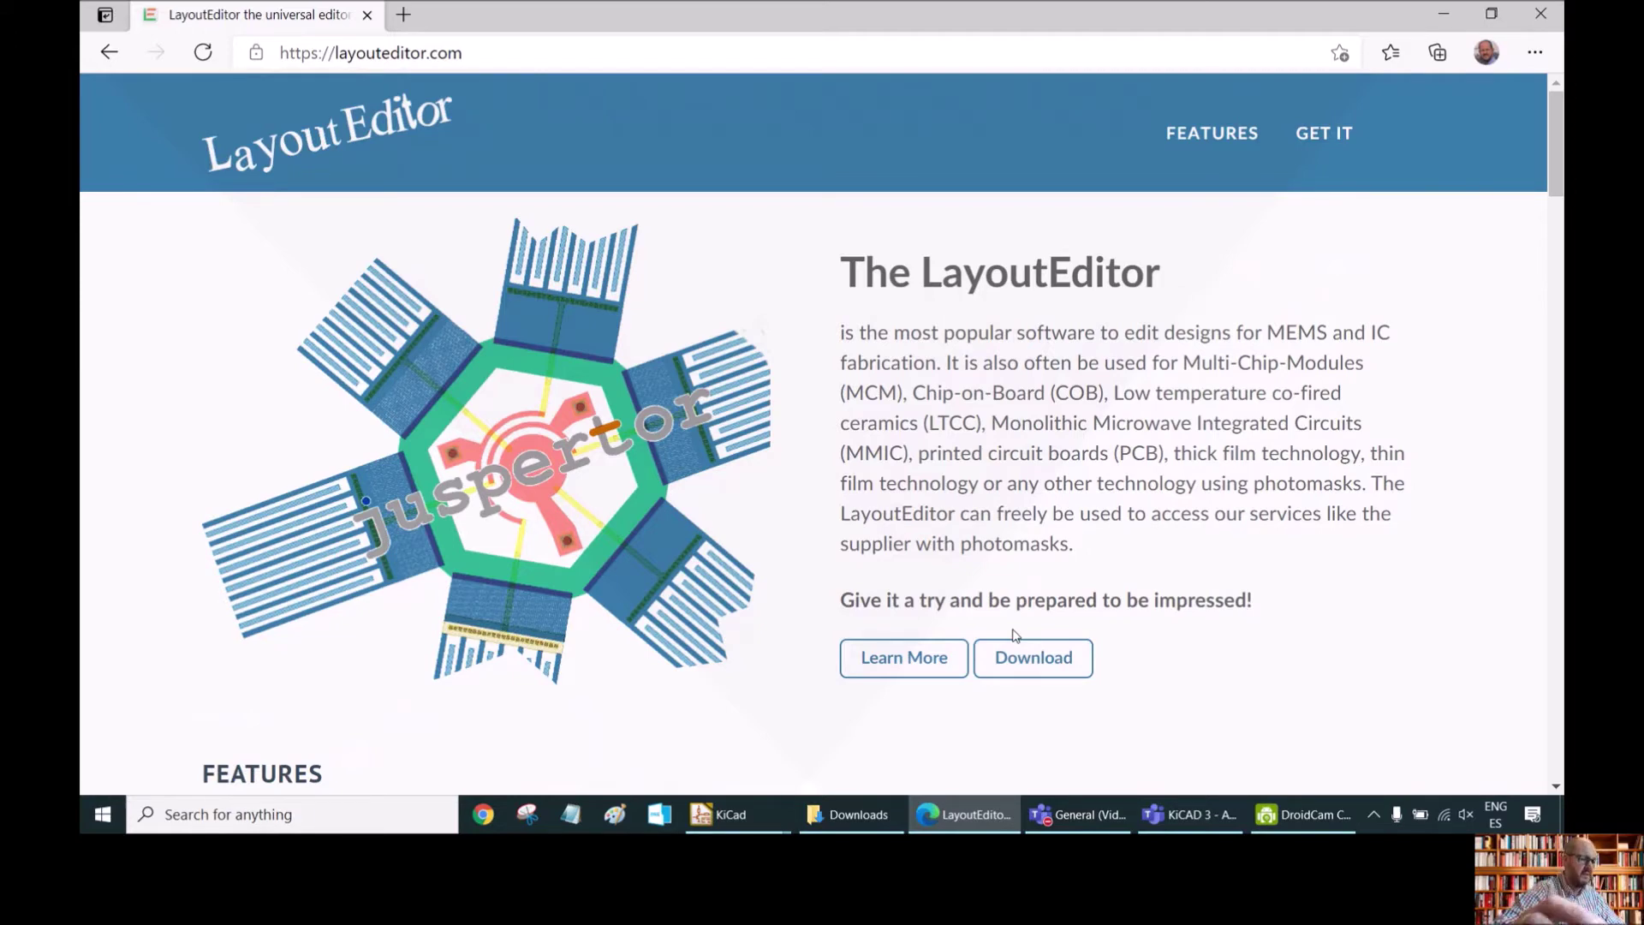
# Go back to the FreeRouting home page, and select FreeRouting.jar in File Explorer's Downloads folder
pyautogui.click(951, 816)
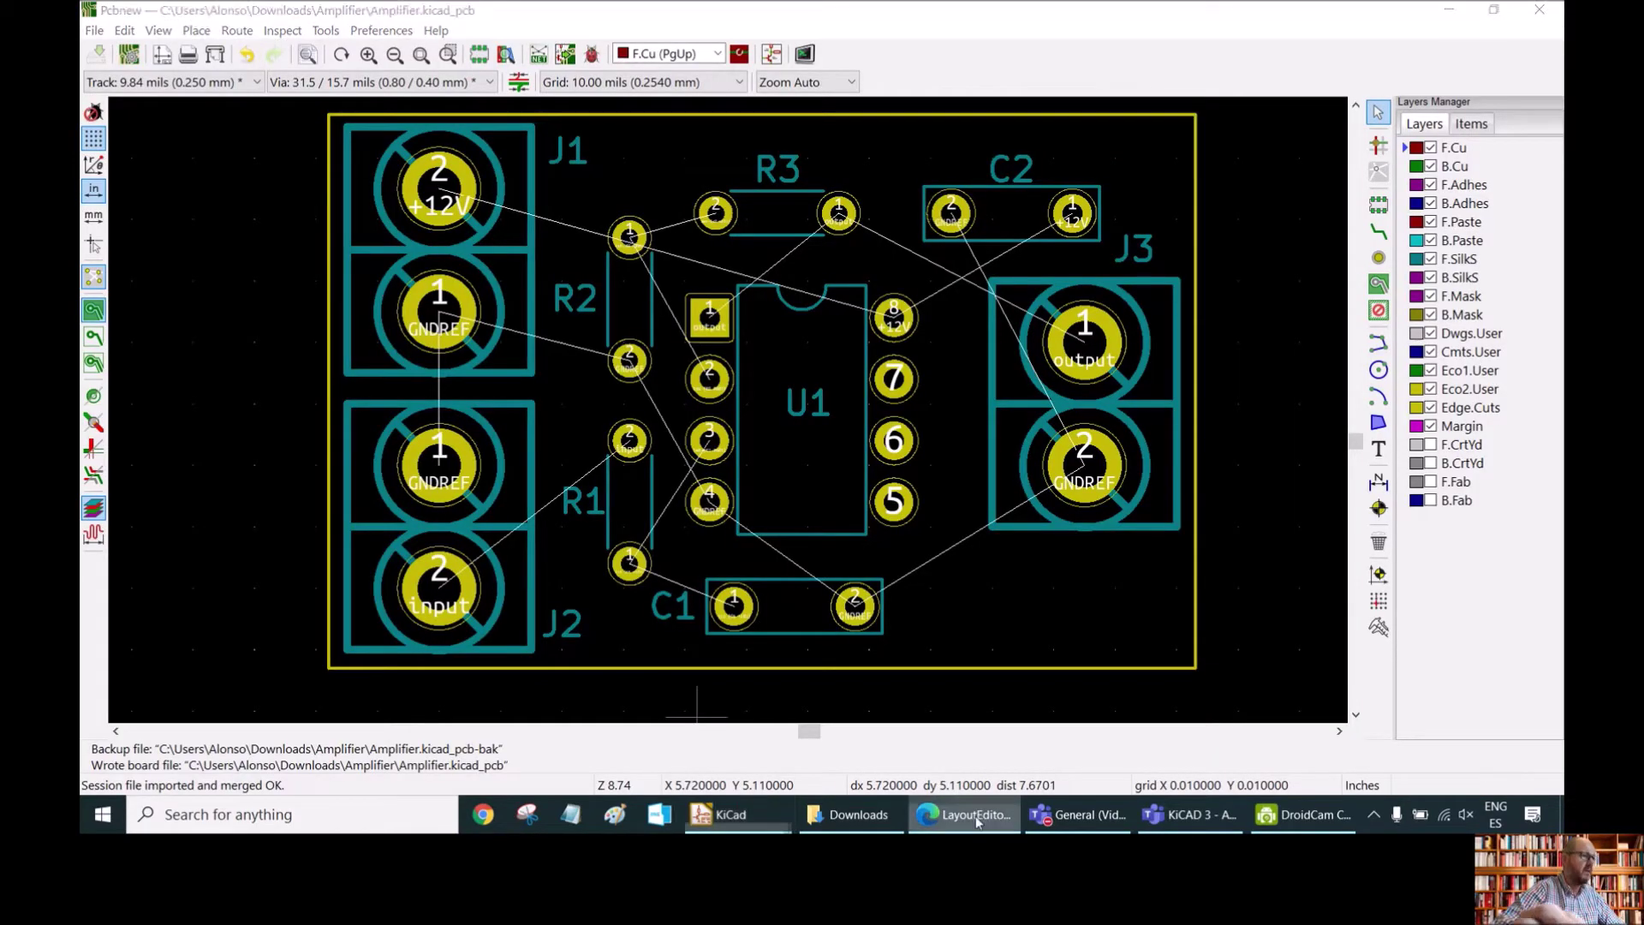
pyautogui.click(977, 820)
pyautogui.click(109, 52)
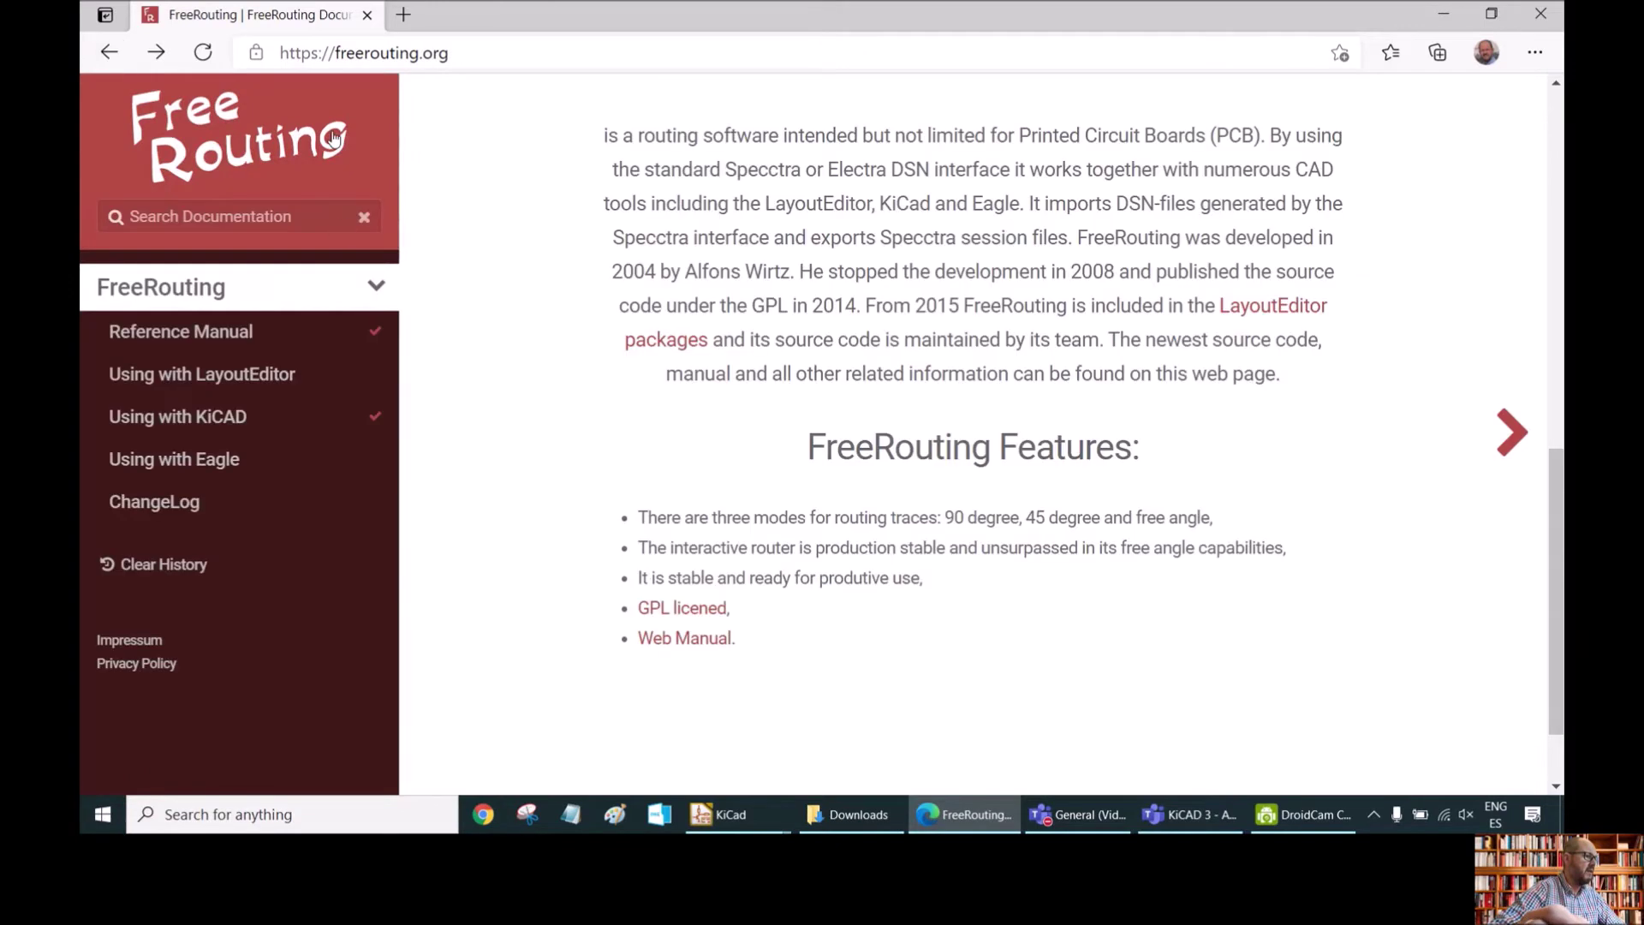
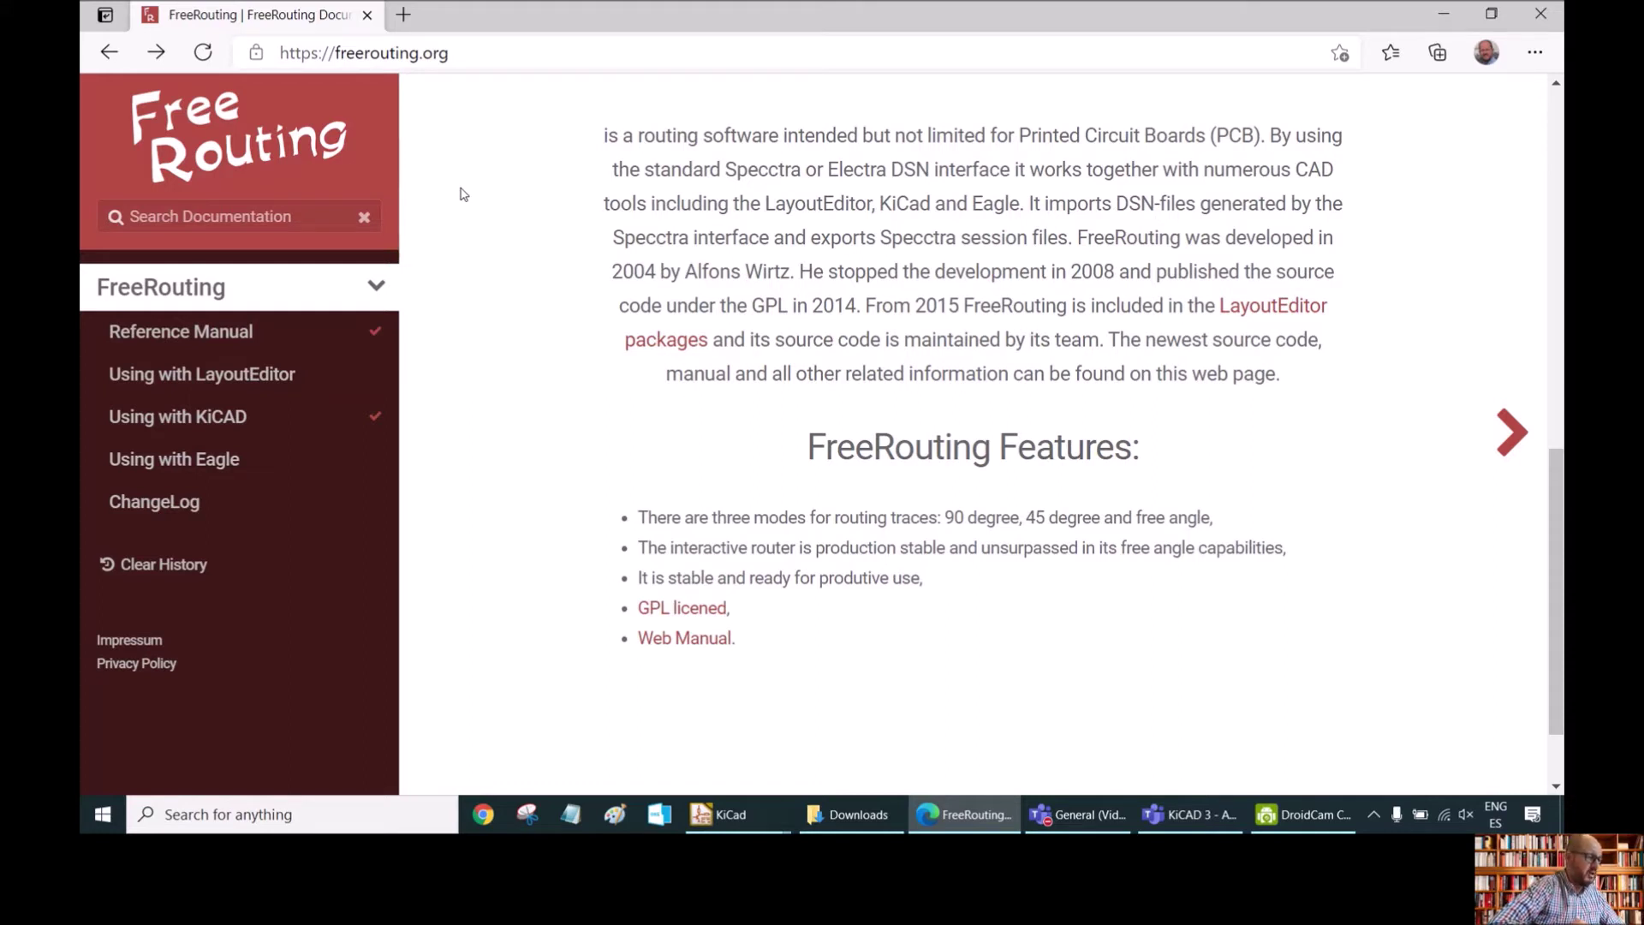
pyautogui.click(836, 820)
pyautogui.click(466, 264)
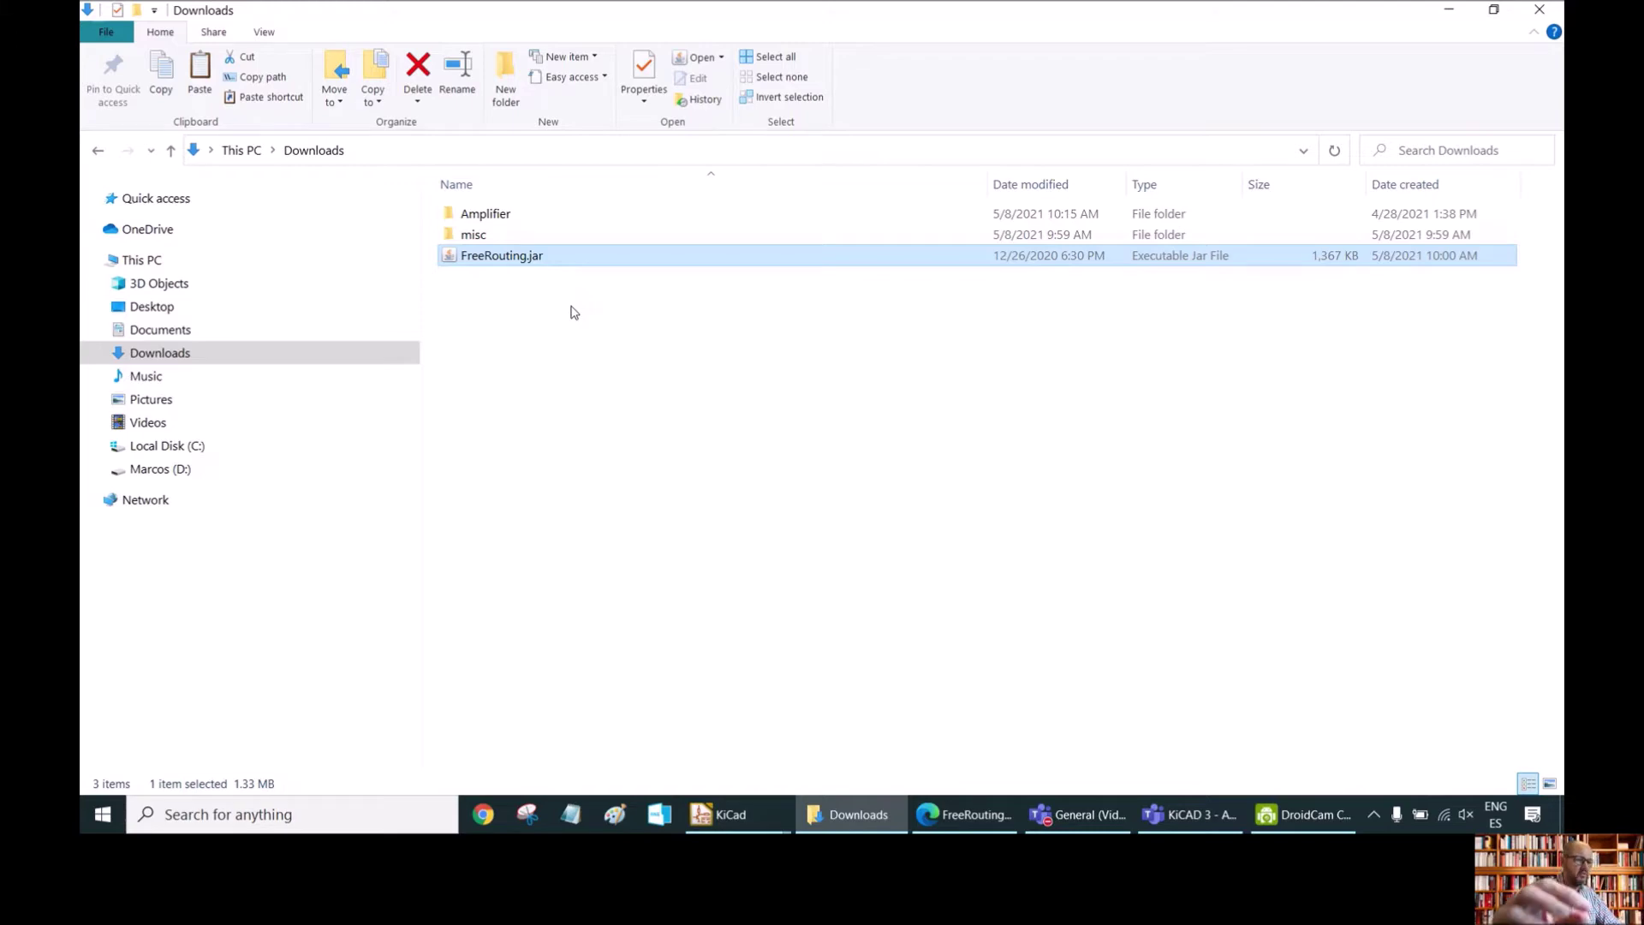
# Switch to the Pcbnew board layout and export it as the Specctra DSN file Amplifier.dsn in the Downloads folder
pyautogui.click(729, 815)
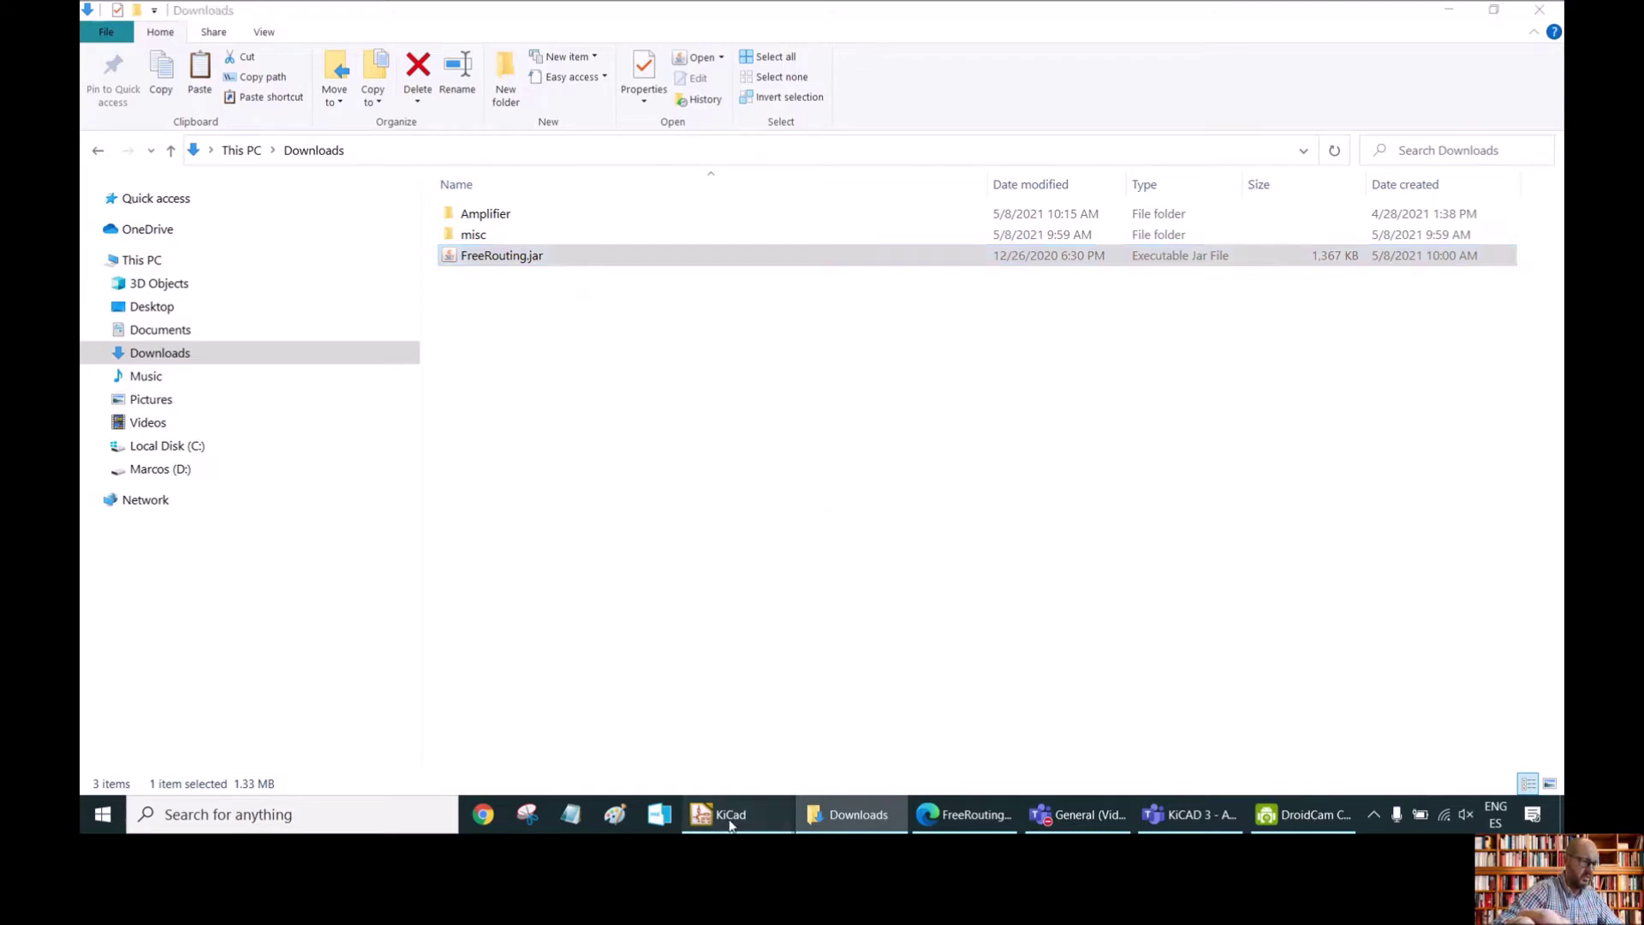
pyautogui.click(909, 749)
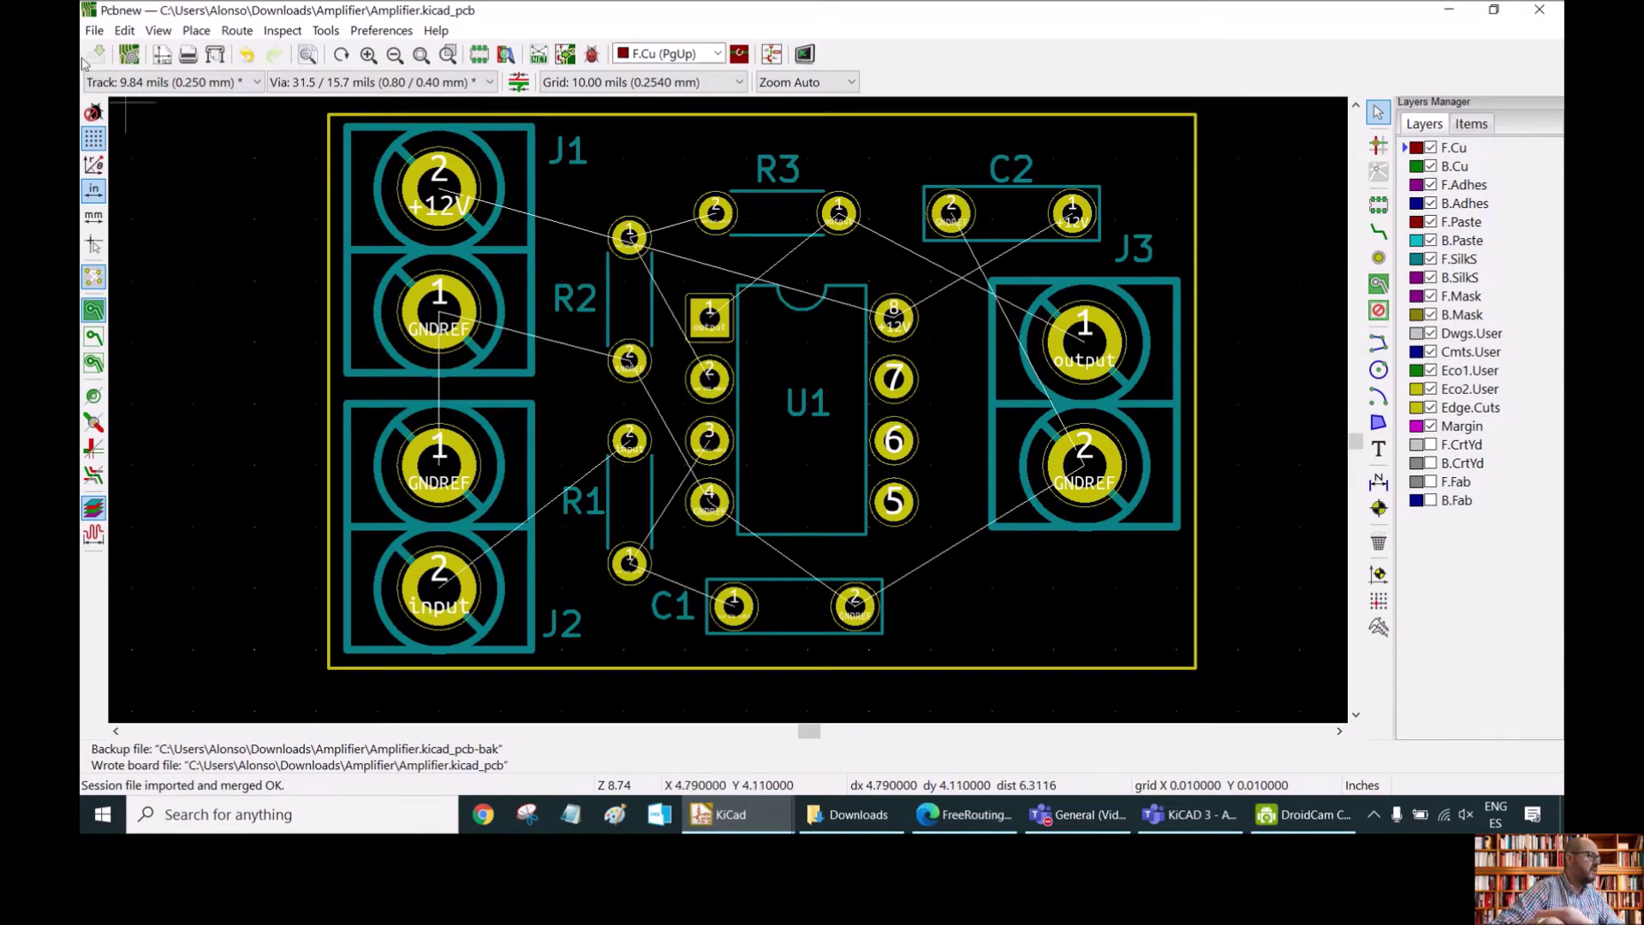
pyautogui.click(94, 31)
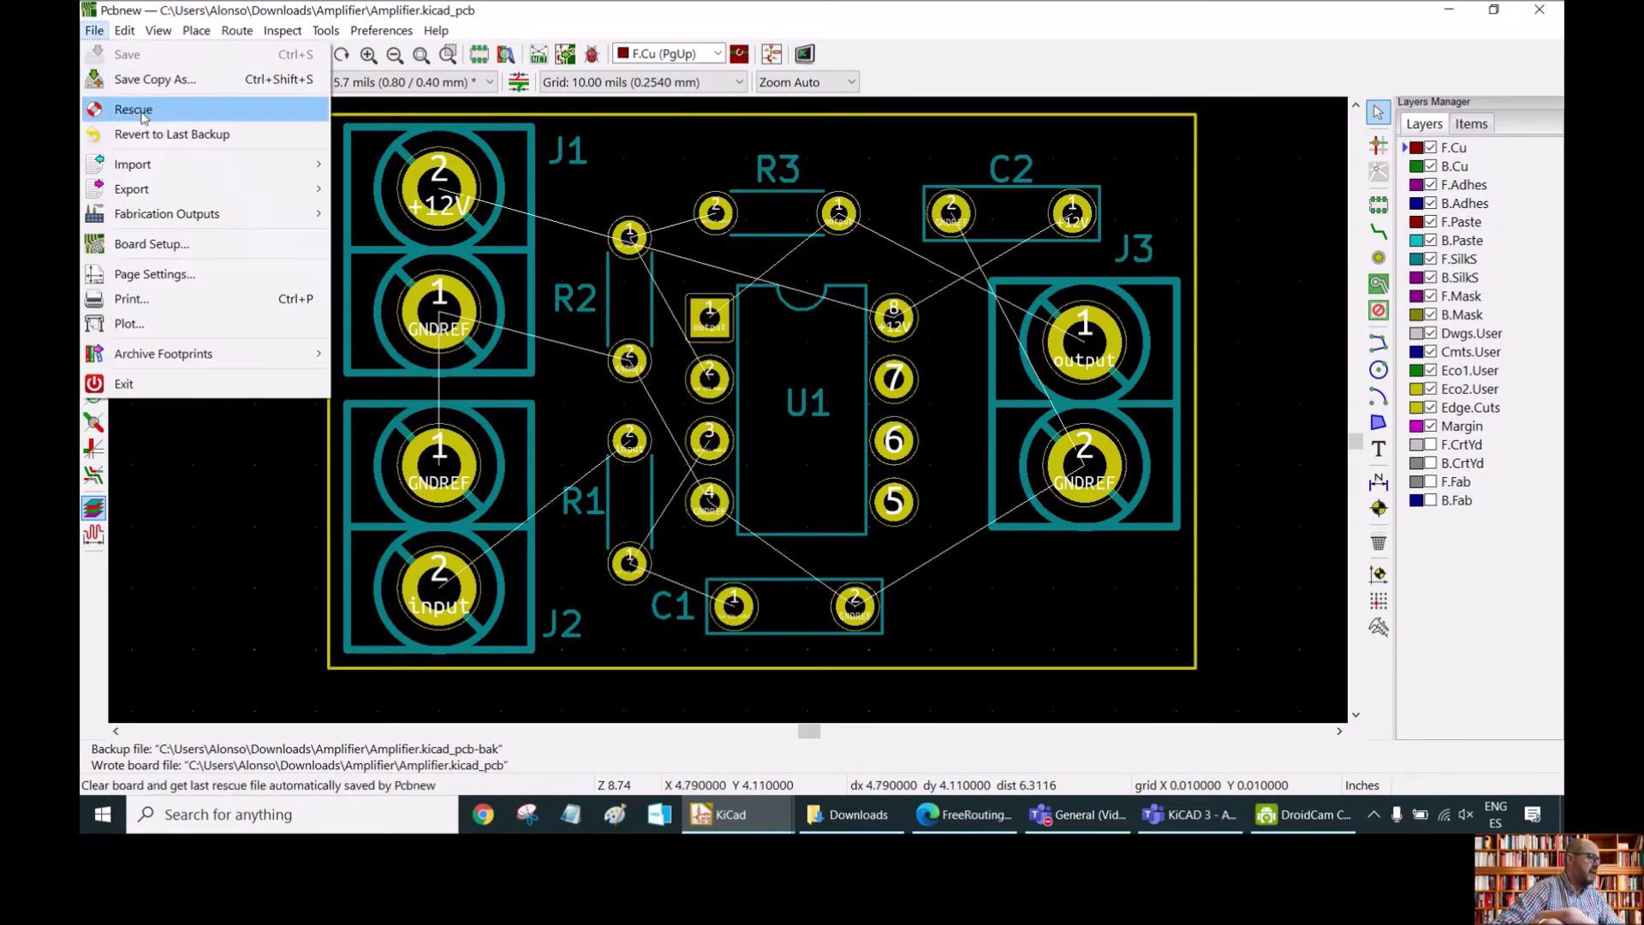
pyautogui.moveTo(166, 193)
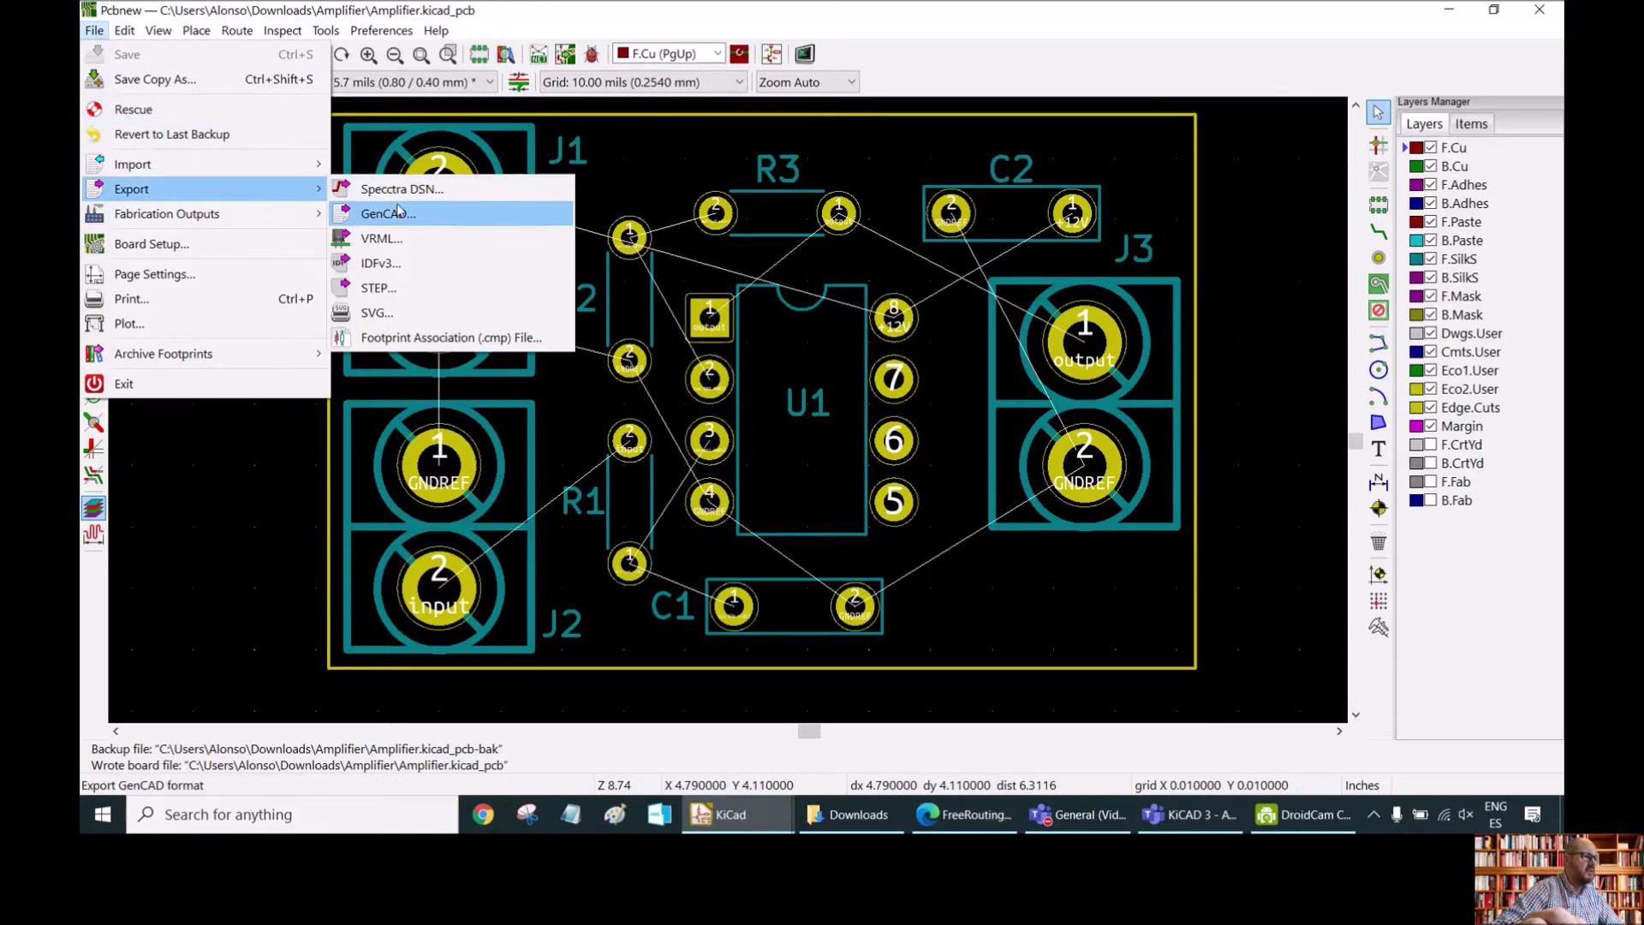
pyautogui.click(440, 198)
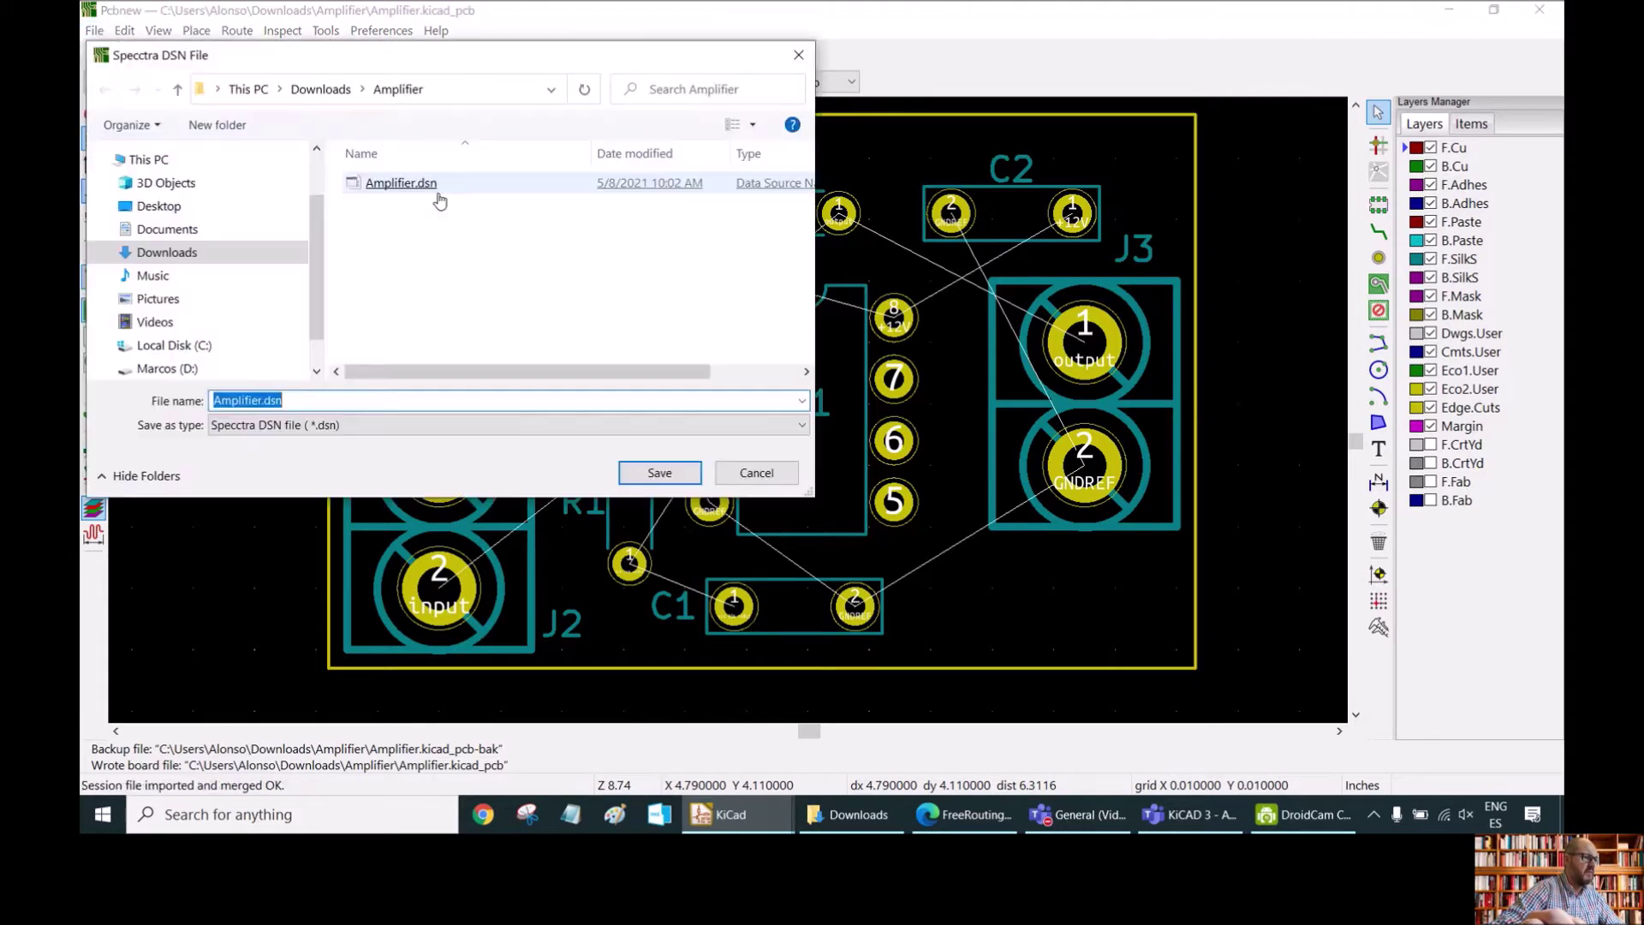
pyautogui.click(320, 89)
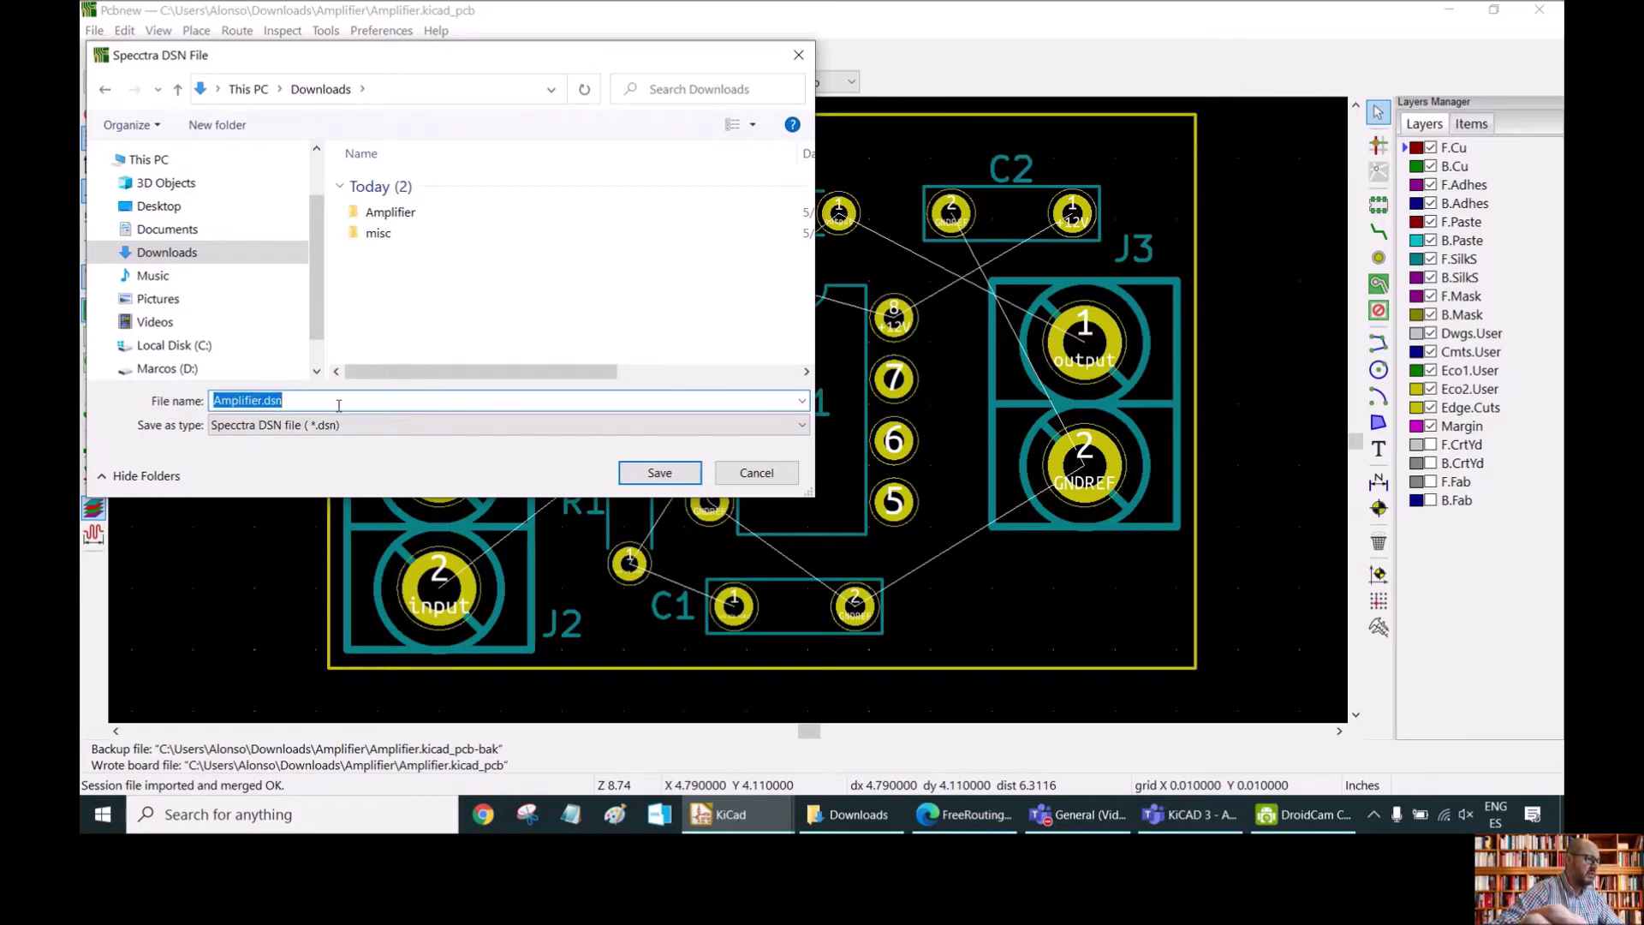
pyautogui.click(661, 473)
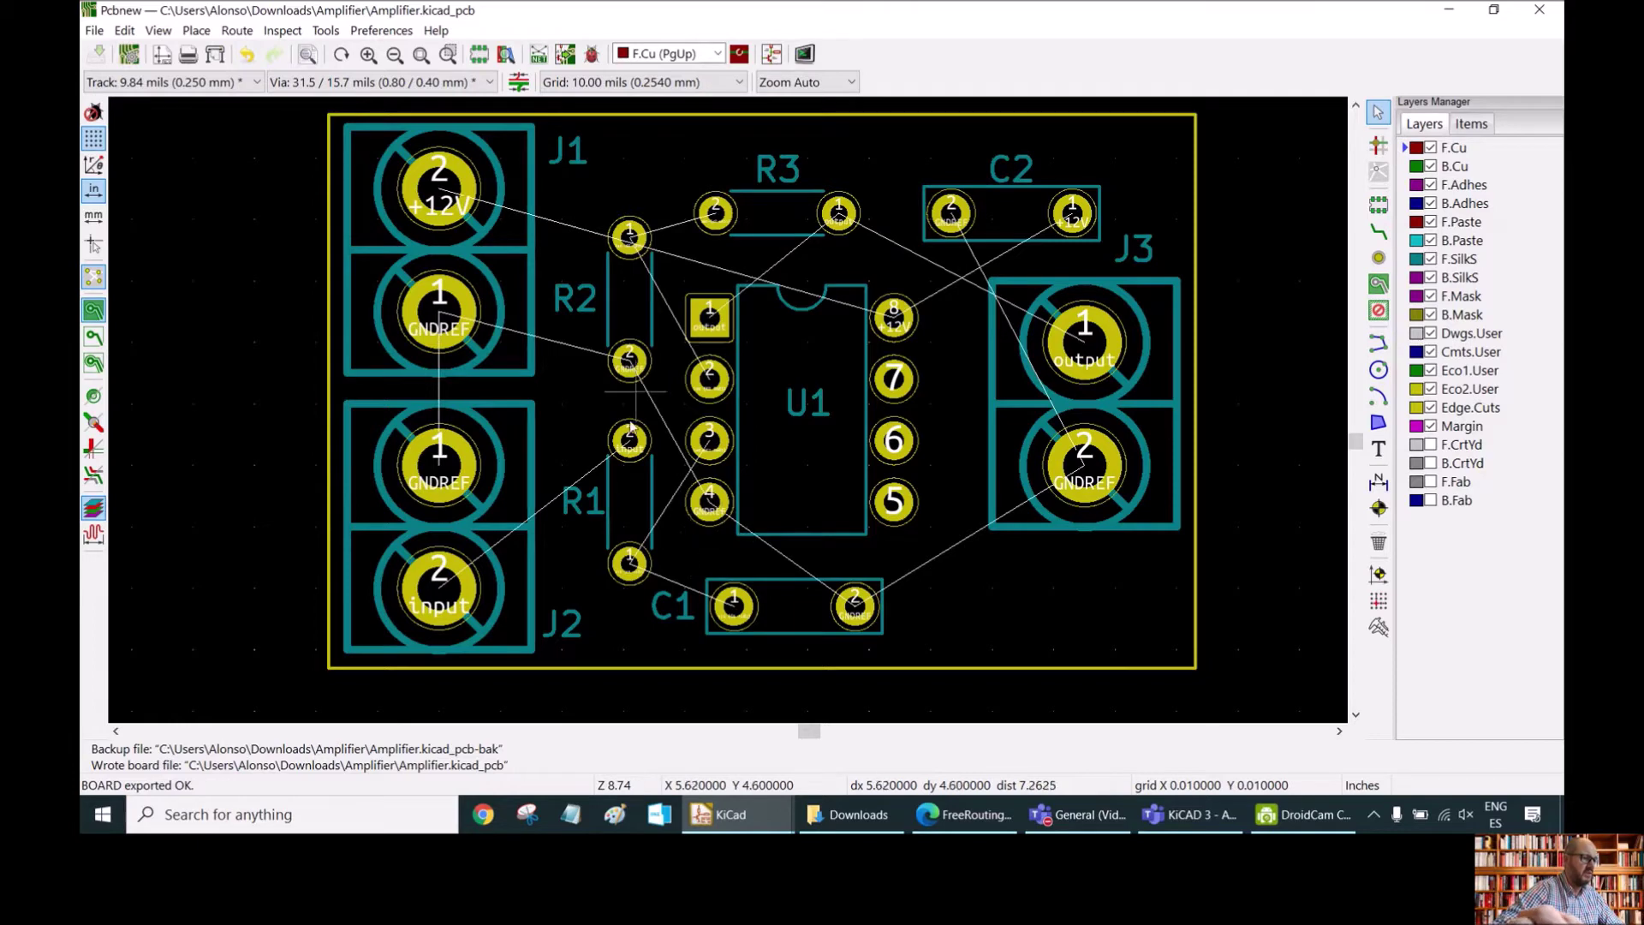
# Launch FreeRouting.jar from the Downloads folder and load Amplifier.dsn from Downloads into it
pyautogui.click(853, 815)
pyautogui.click(480, 259)
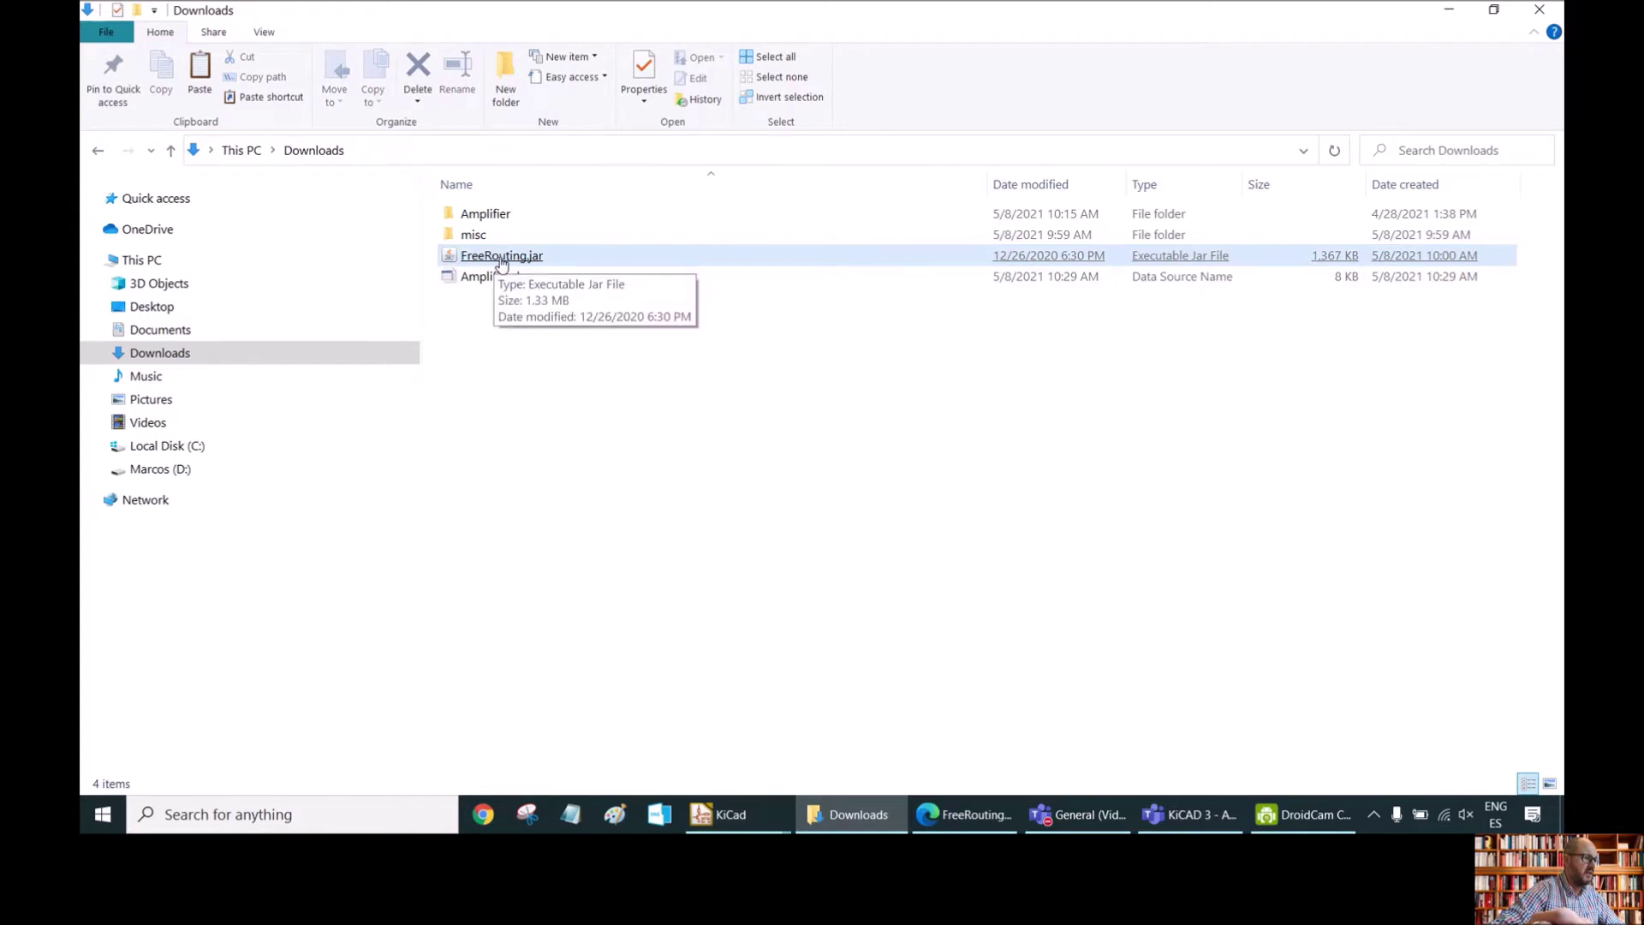
pyautogui.click(502, 260)
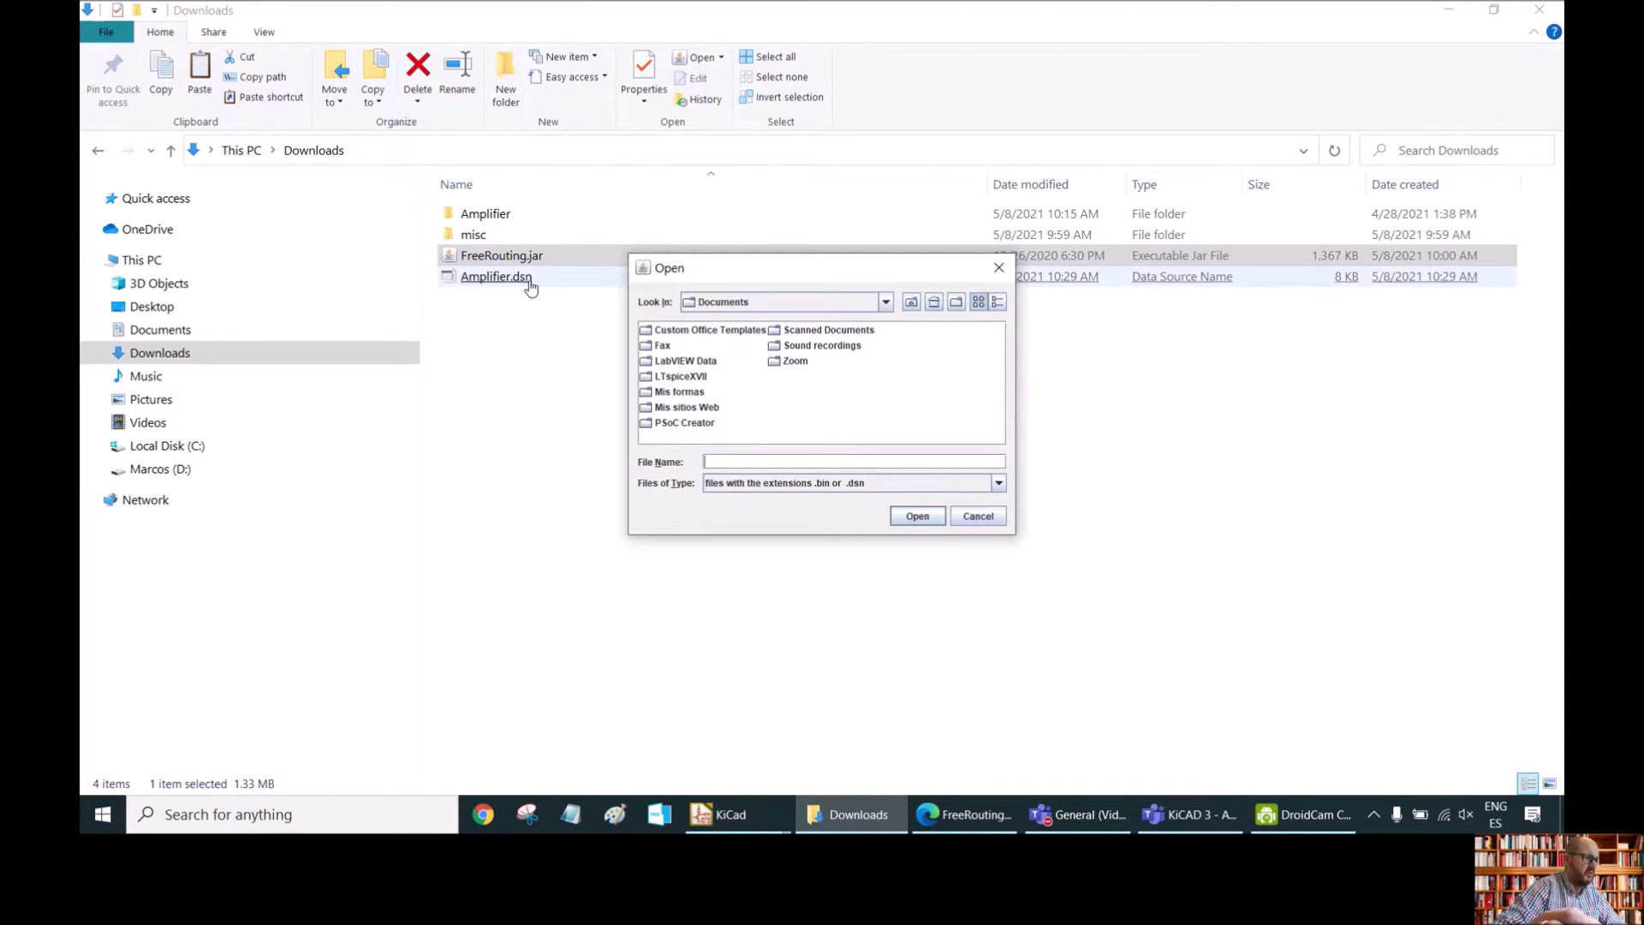
pyautogui.click(886, 302)
pyautogui.scroll(2, 887, 337)
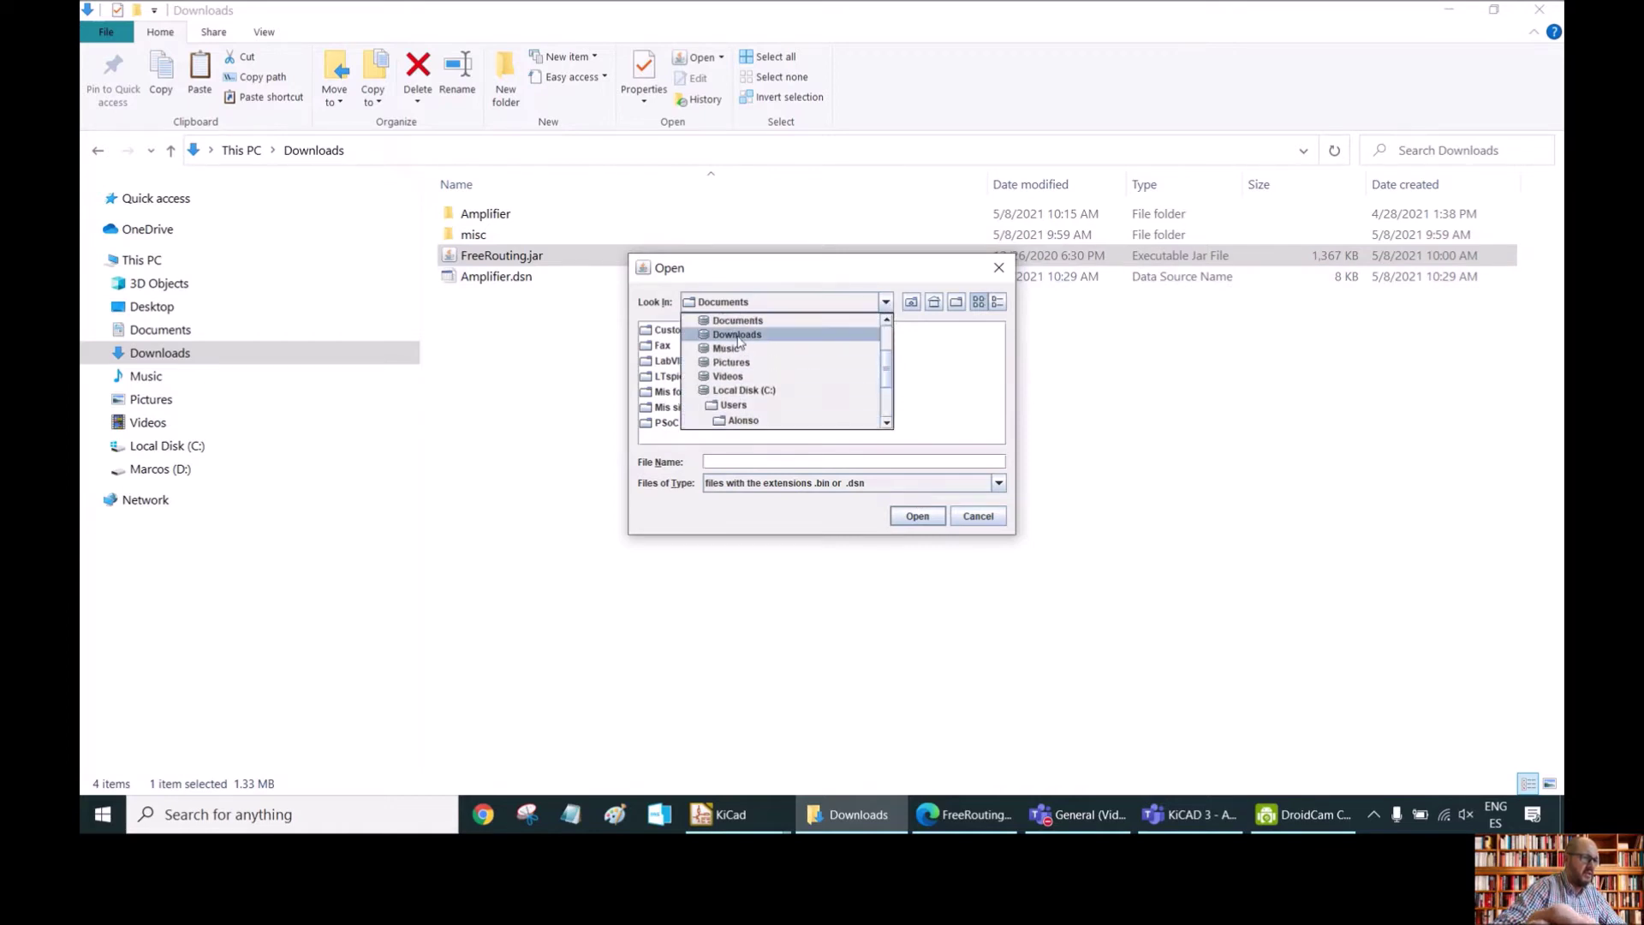
pyautogui.click(738, 335)
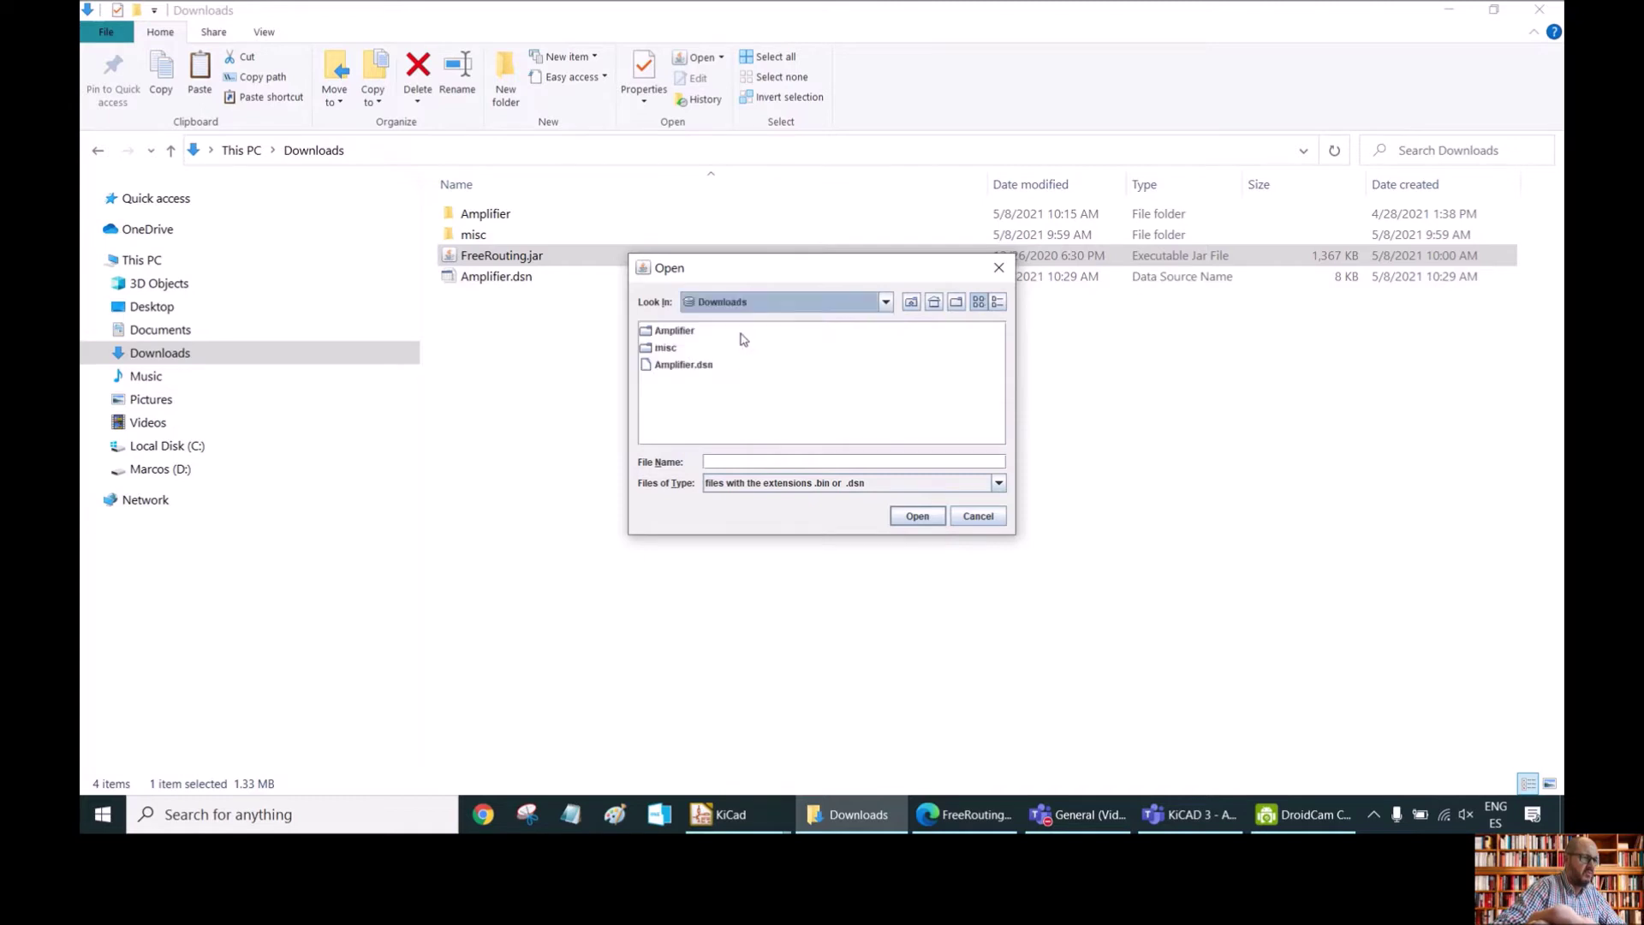
pyautogui.click(698, 368)
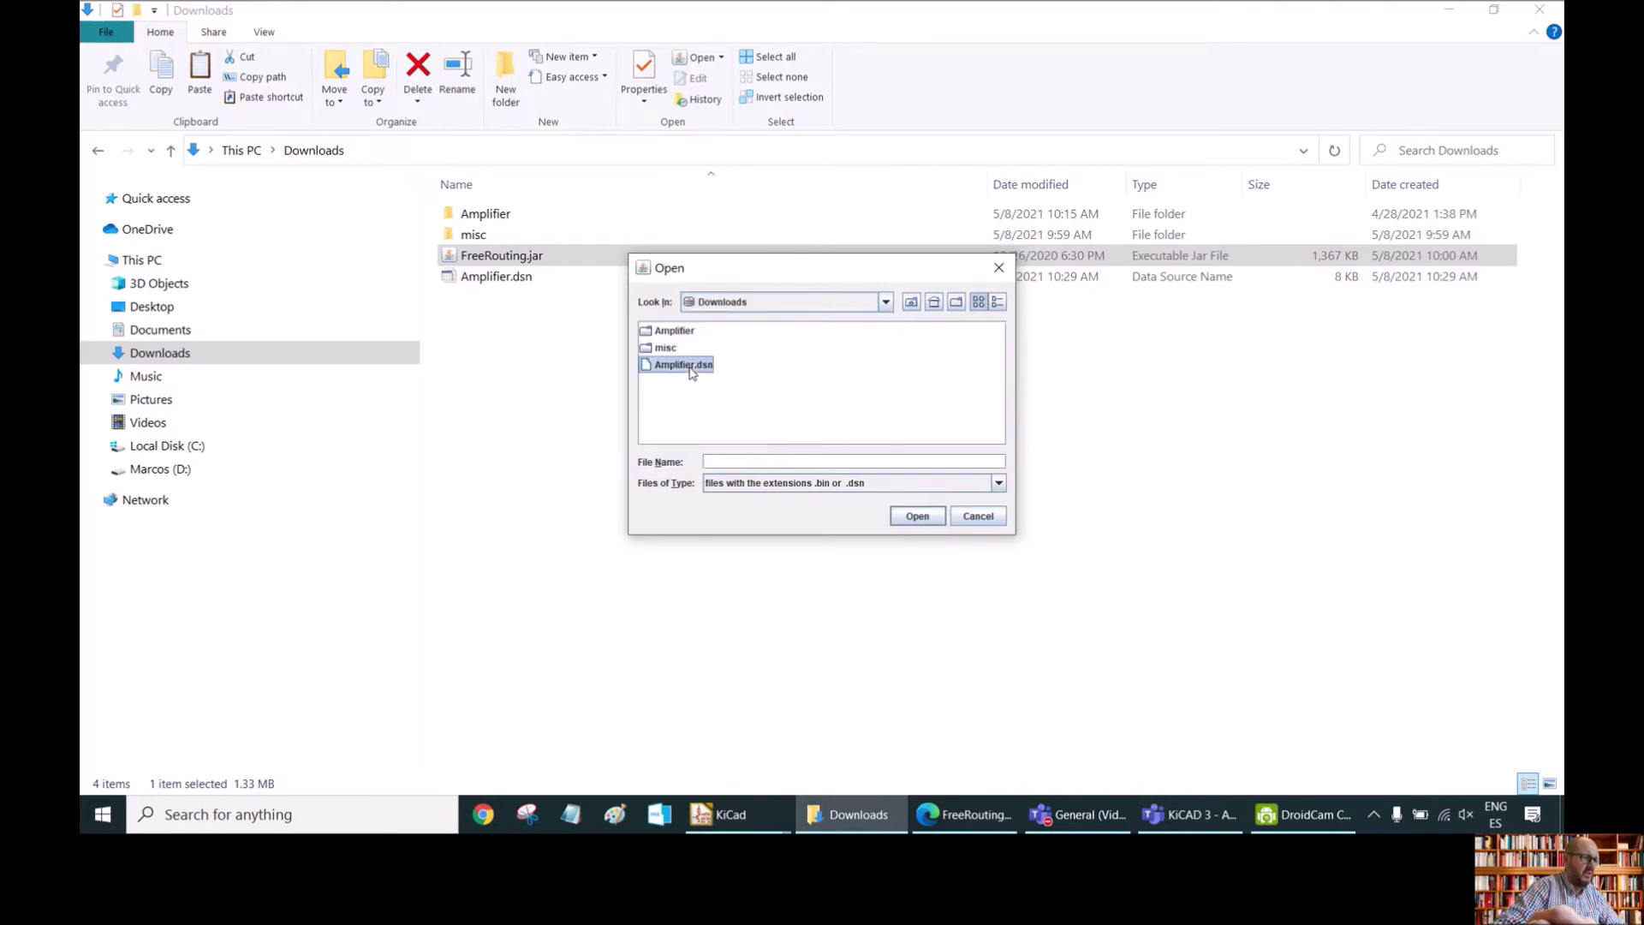
pyautogui.click(917, 517)
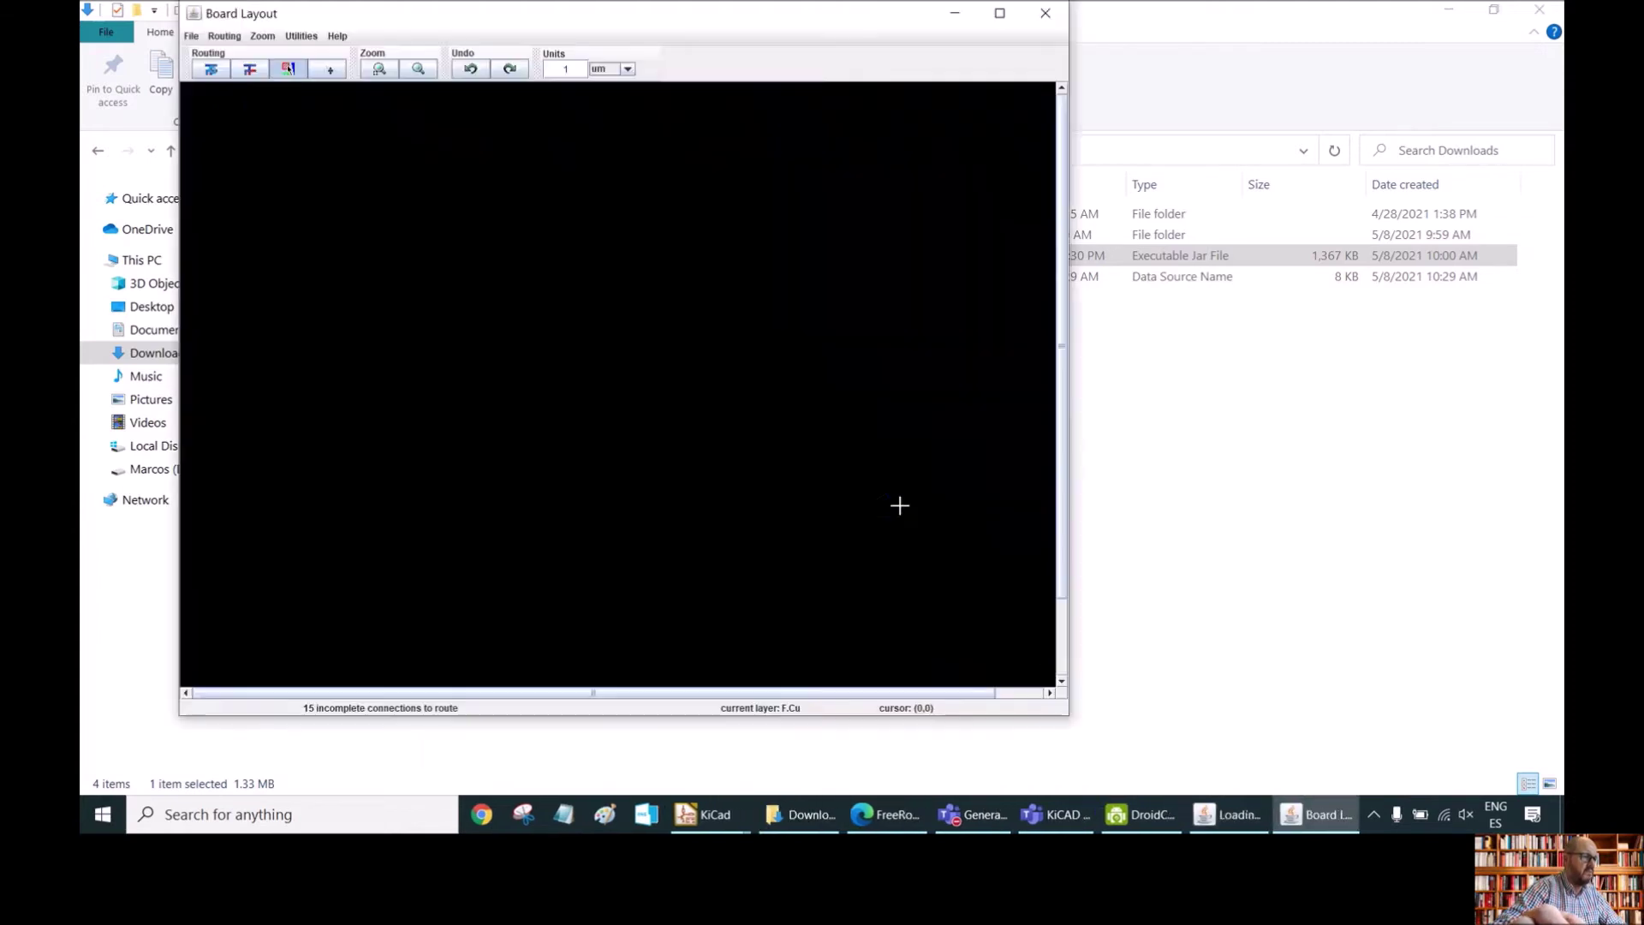
# Maximize the Board Layout window and run the autorouter on the amplifier board
pyautogui.click(1001, 15)
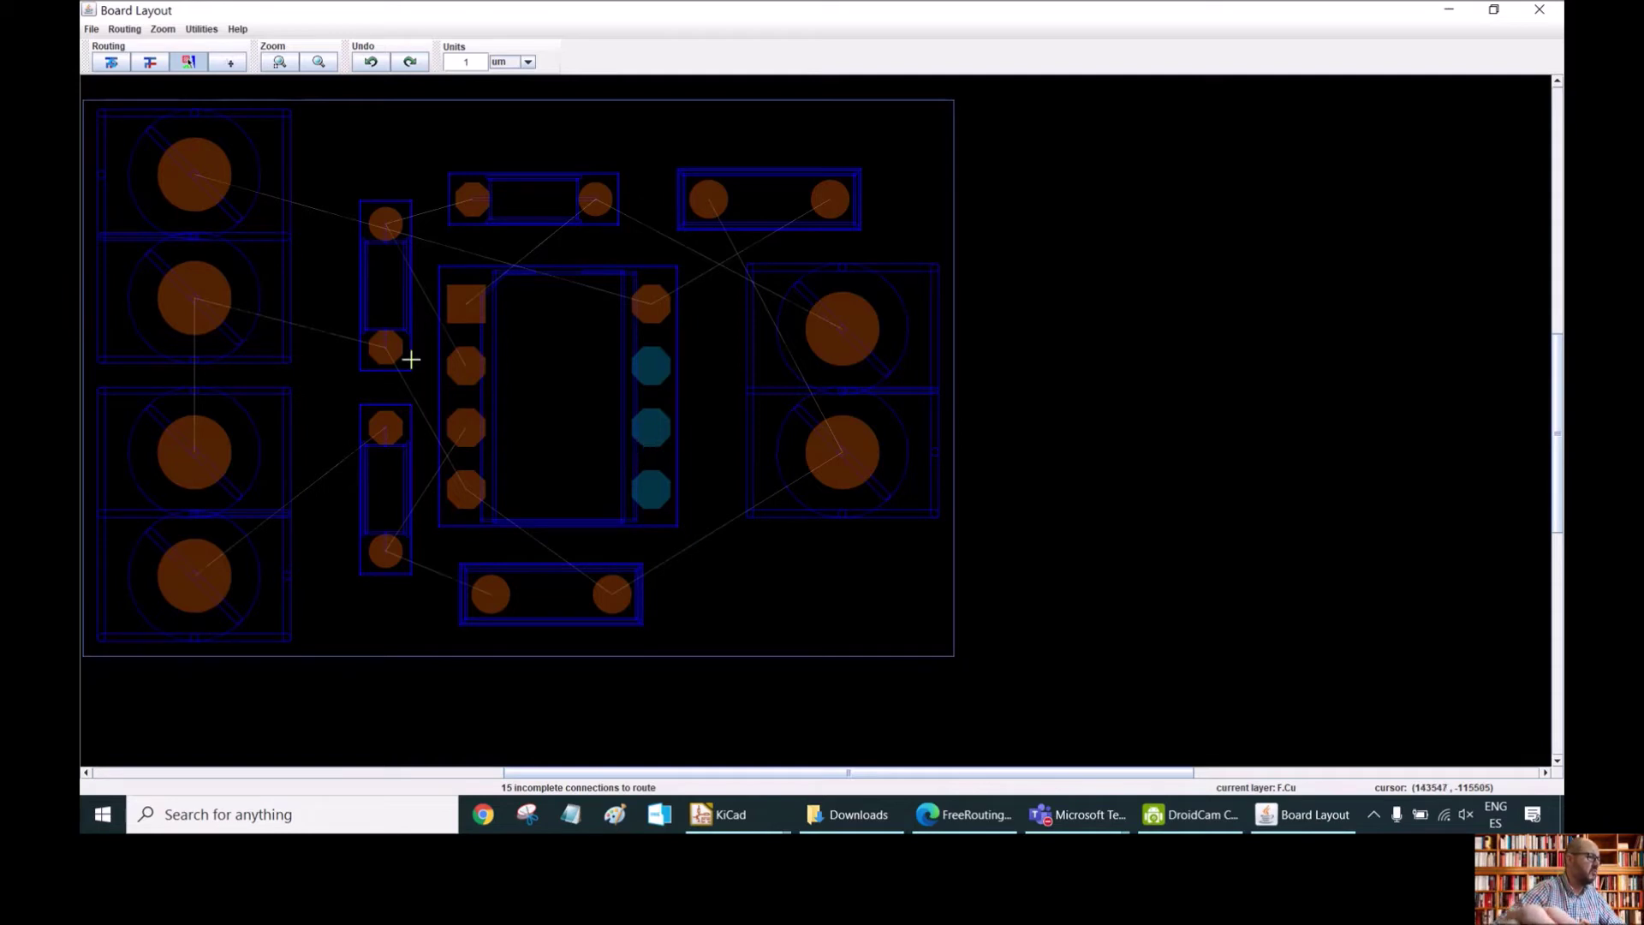
pyautogui.click(111, 63)
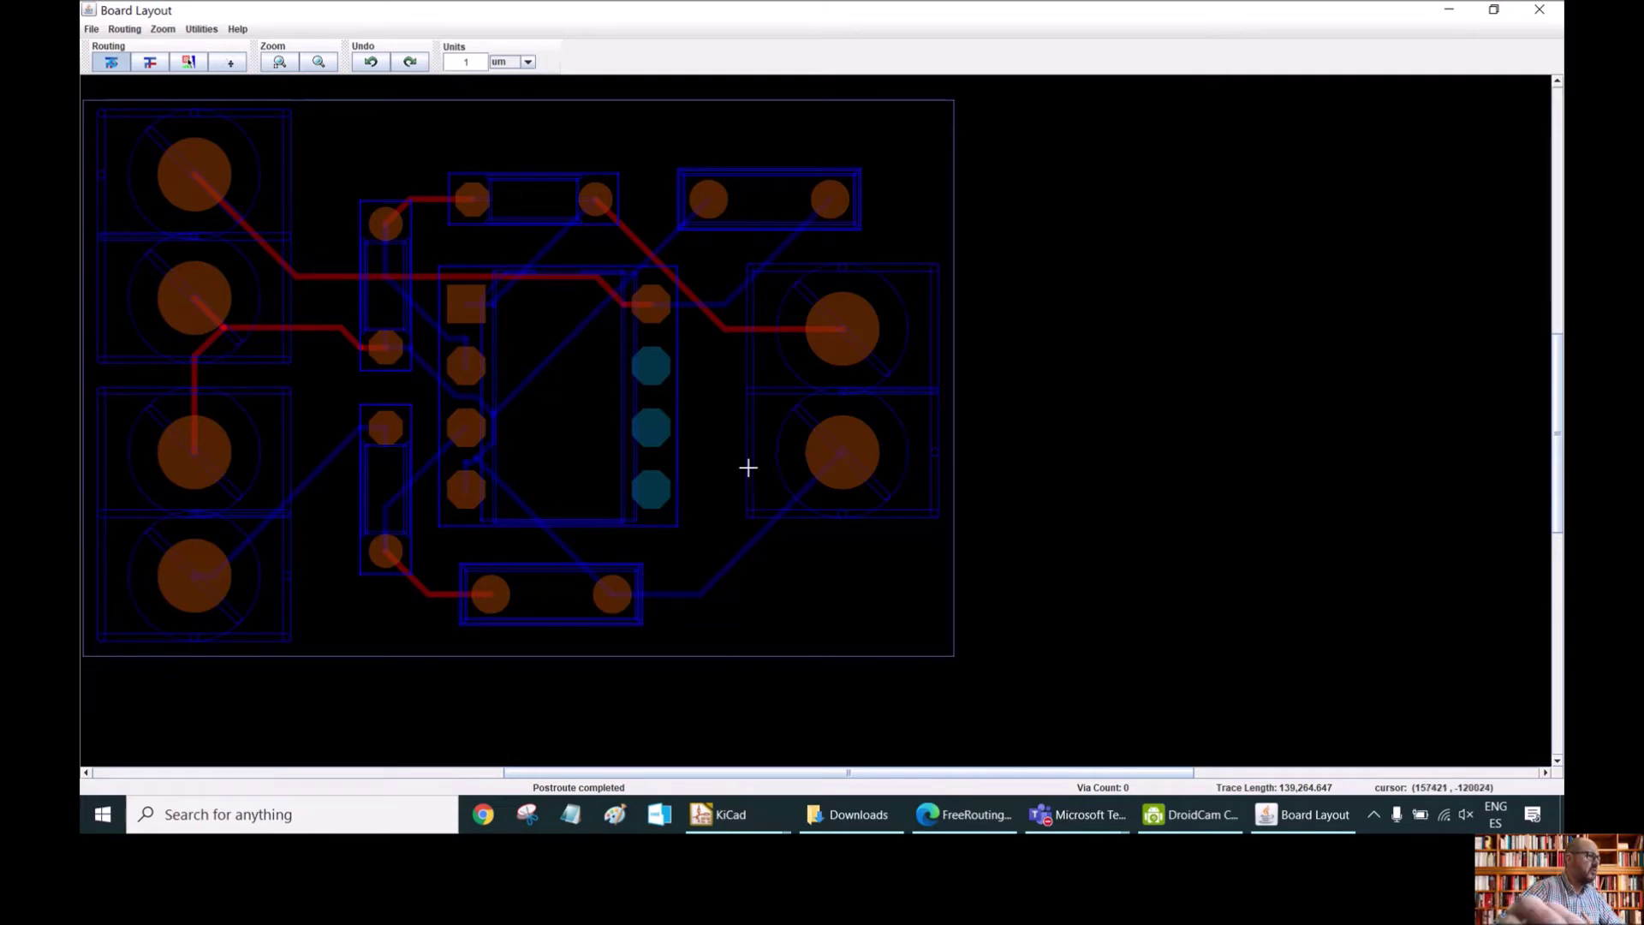
# Export the routed board as a Specctra session file with its rules saved too, and select Amplifier.ses in the Downloads folder
pyautogui.click(90, 30)
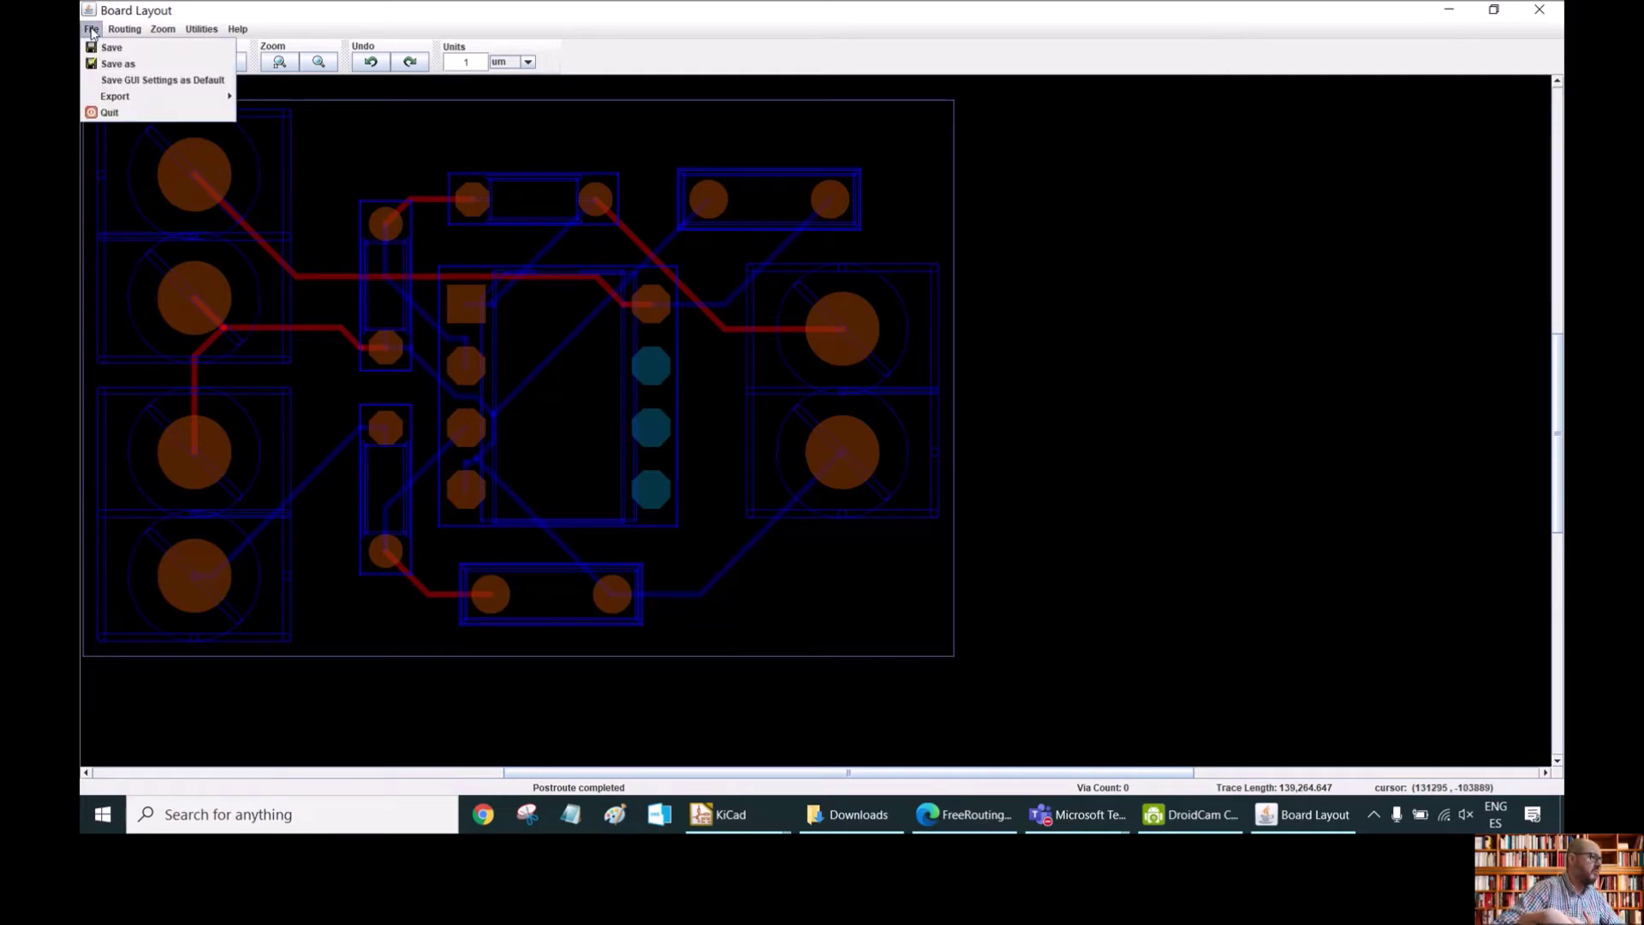
pyautogui.moveTo(153, 102)
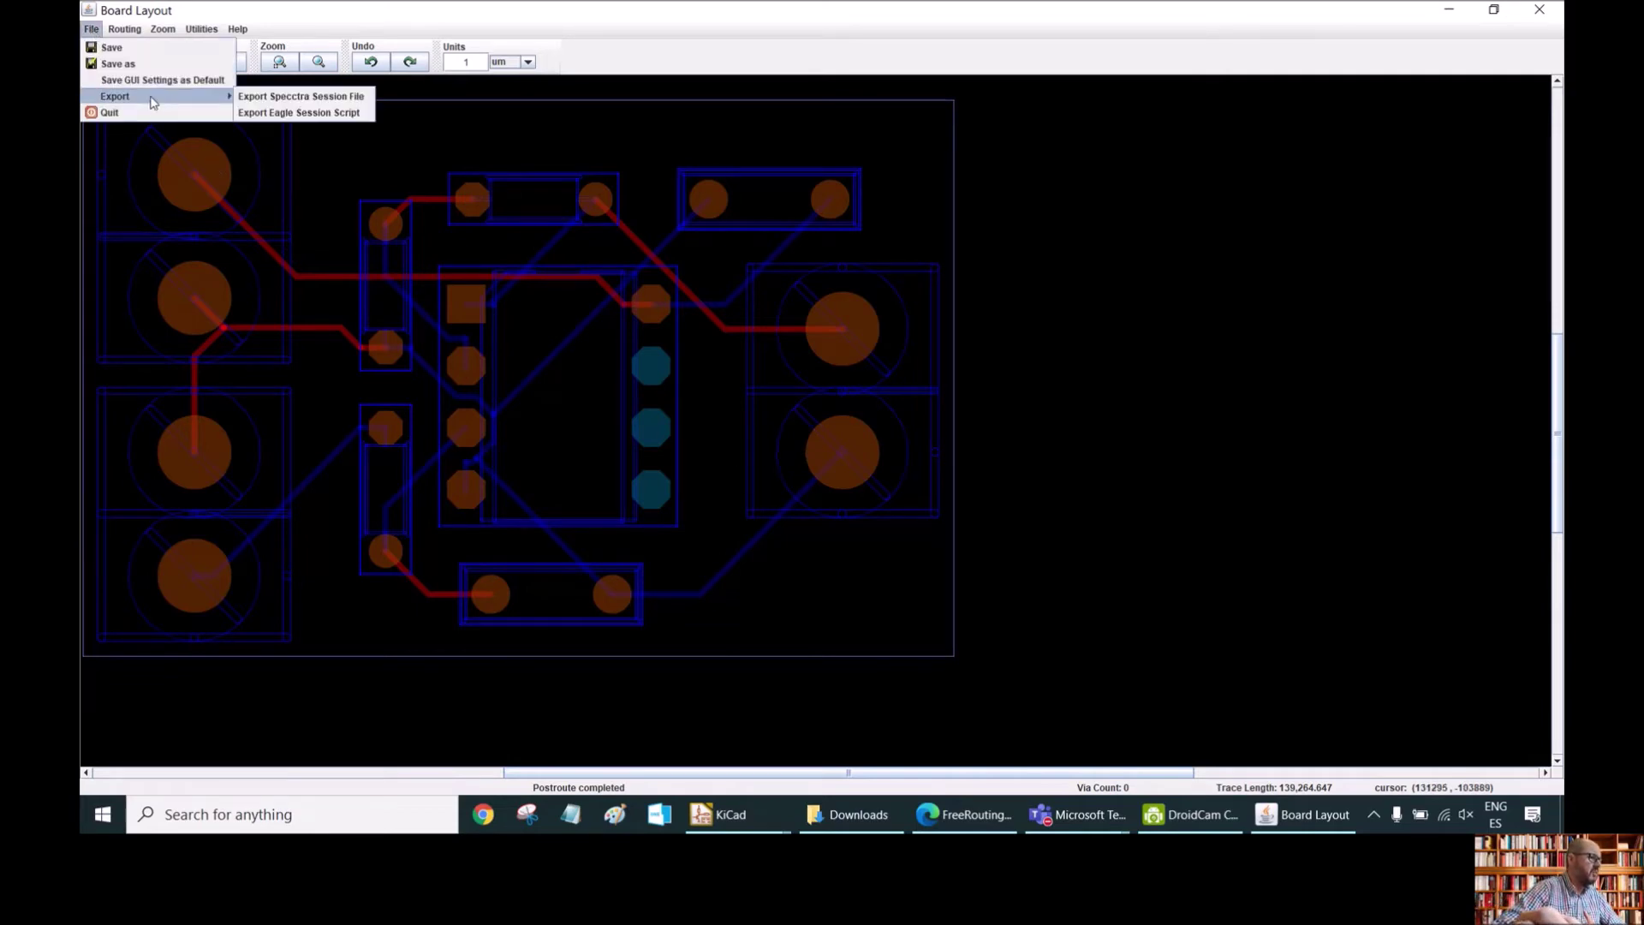
pyautogui.click(320, 99)
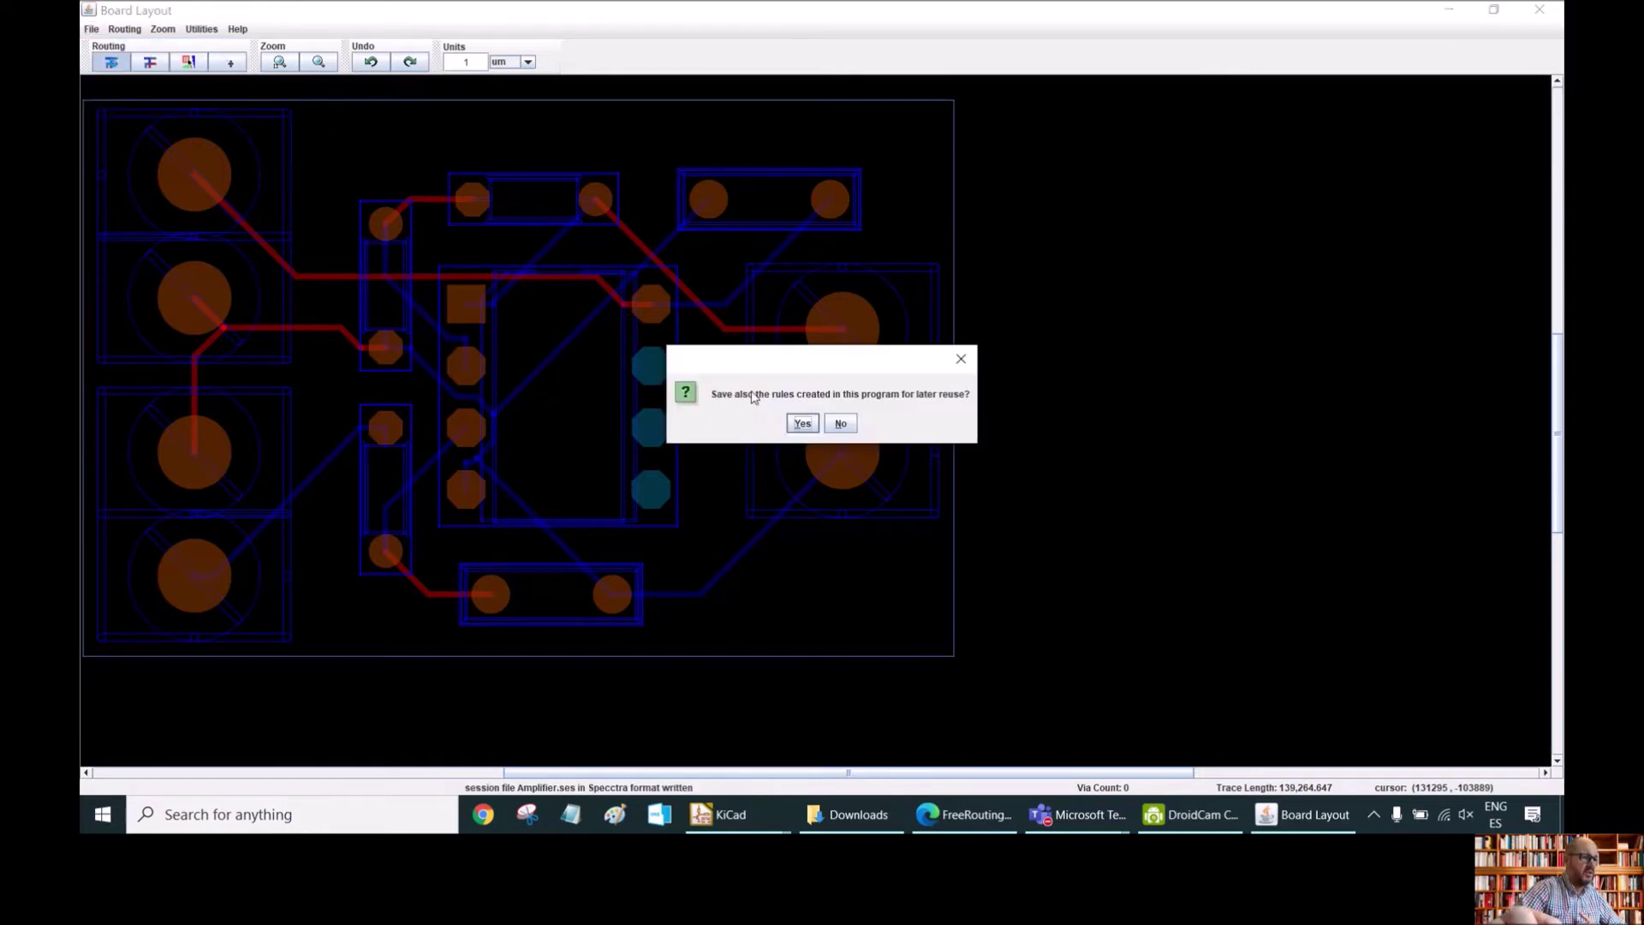
pyautogui.click(802, 423)
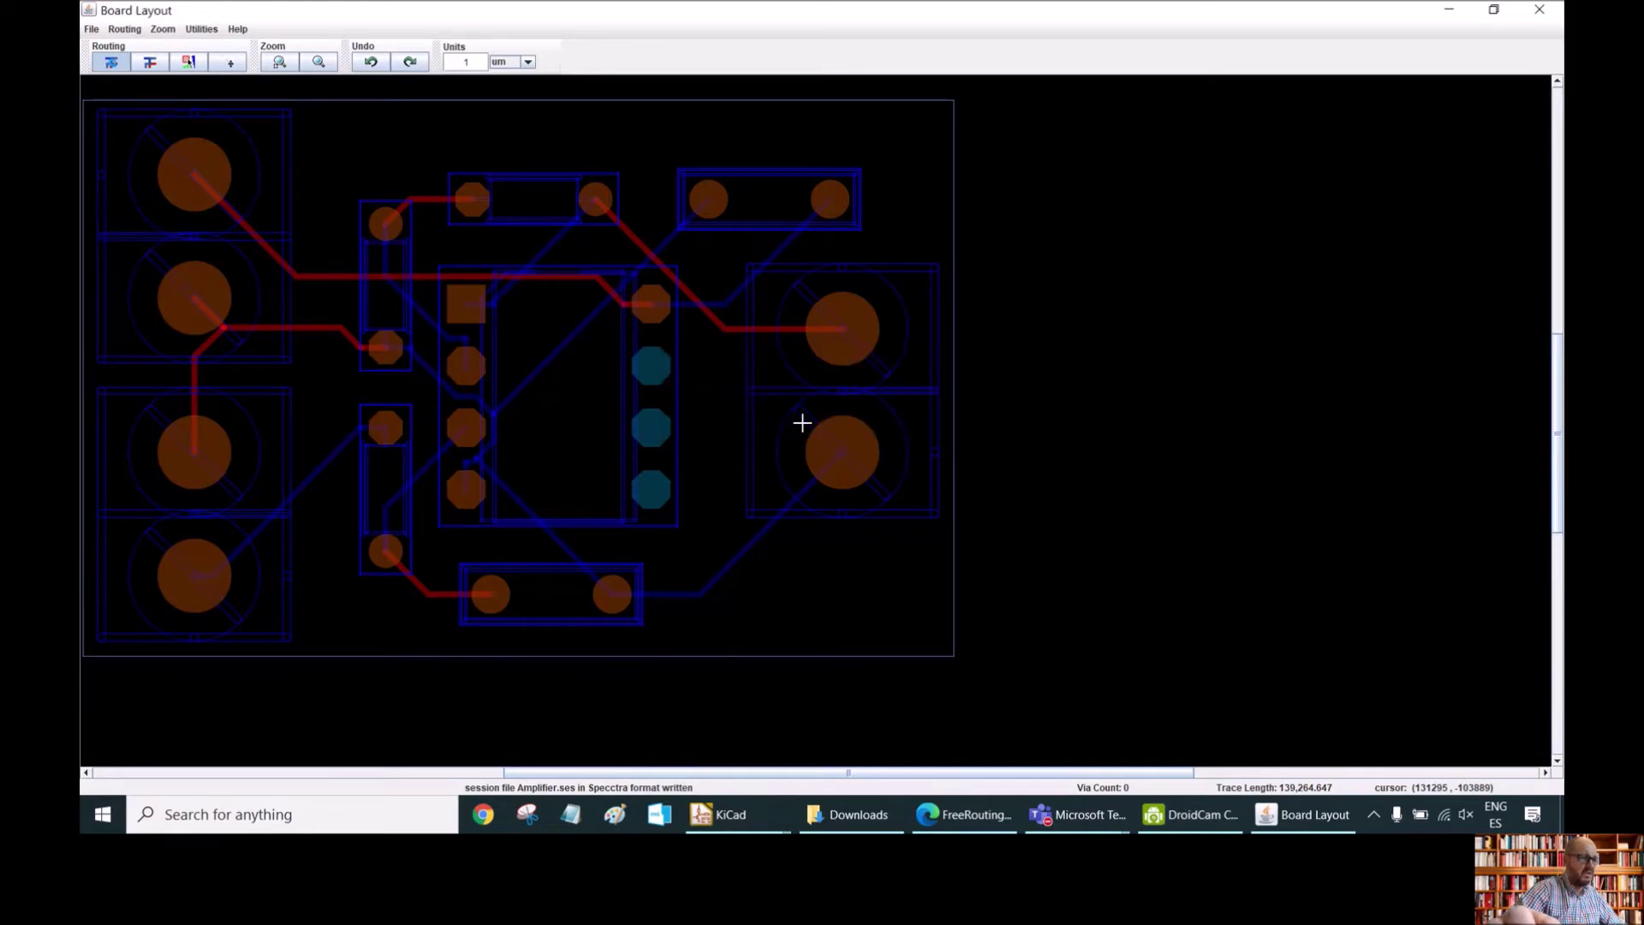
pyautogui.click(843, 815)
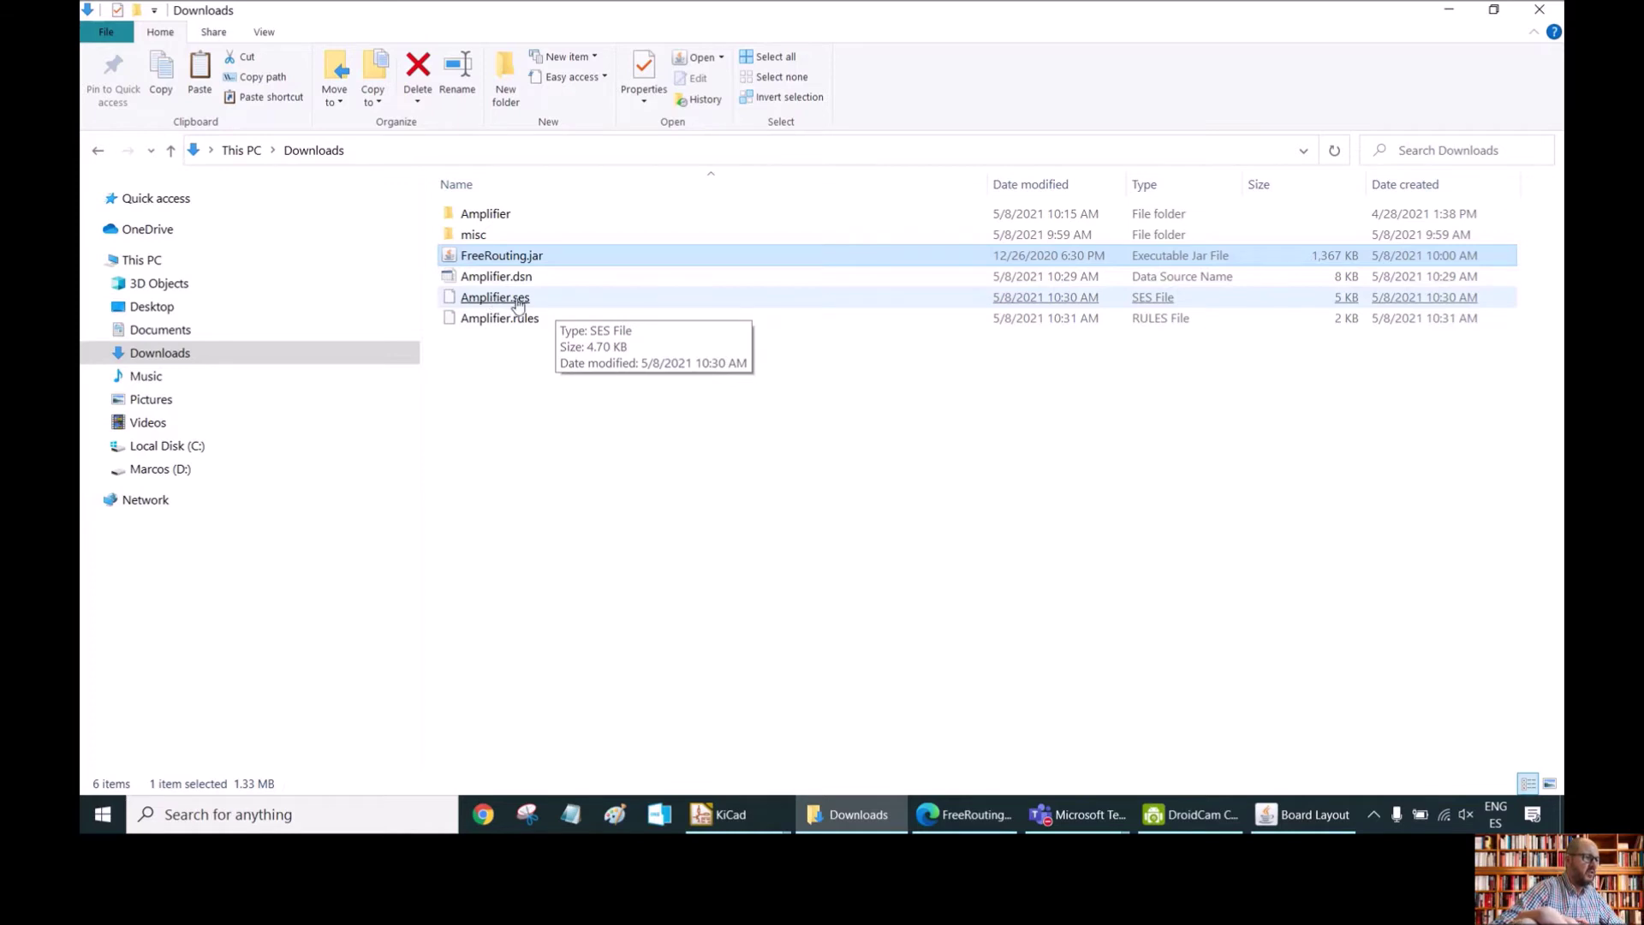
pyautogui.click(514, 303)
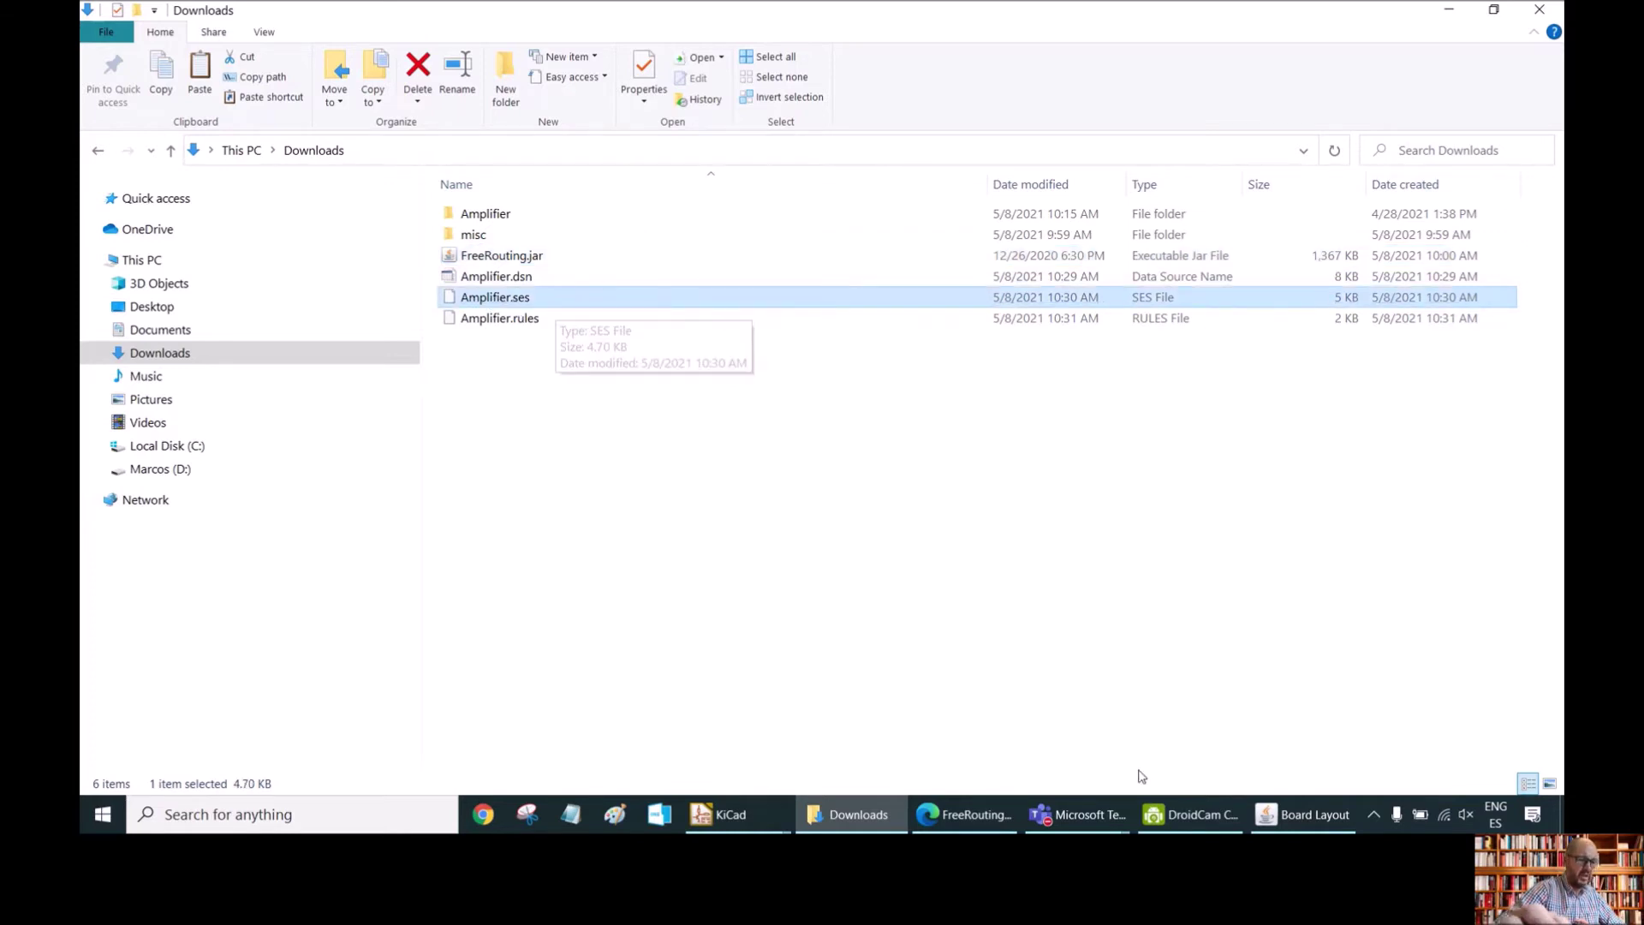
# Switch to the Pcbnew board layout and import the Specctra session Amplifier.ses from the Downloads folder
pyautogui.click(735, 814)
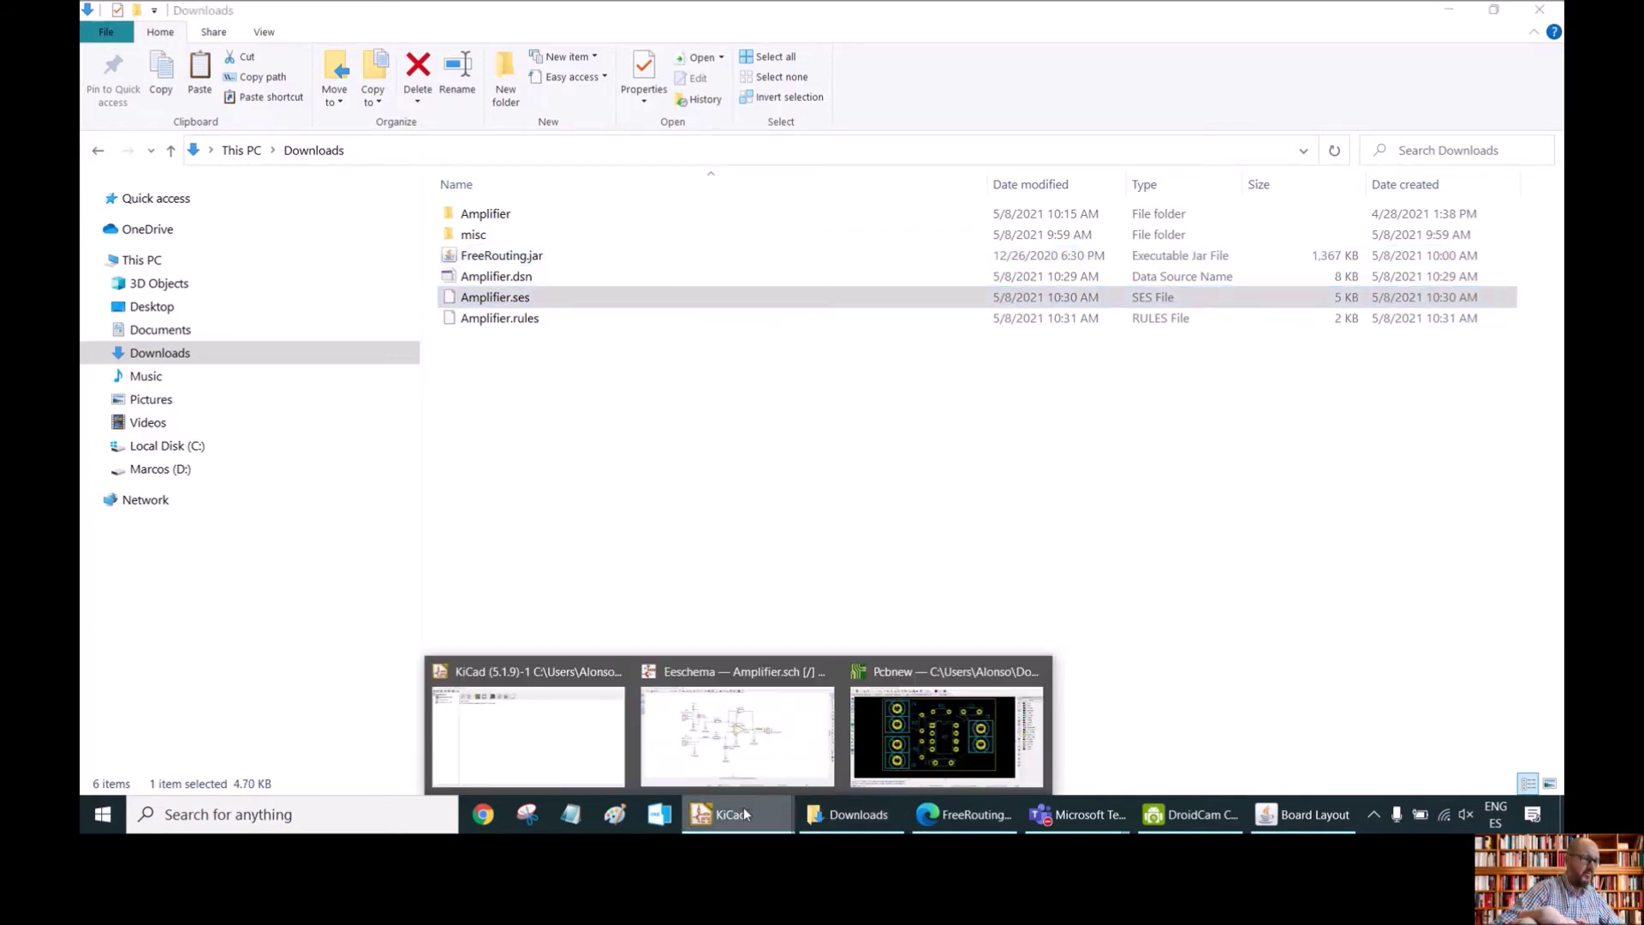
pyautogui.click(927, 736)
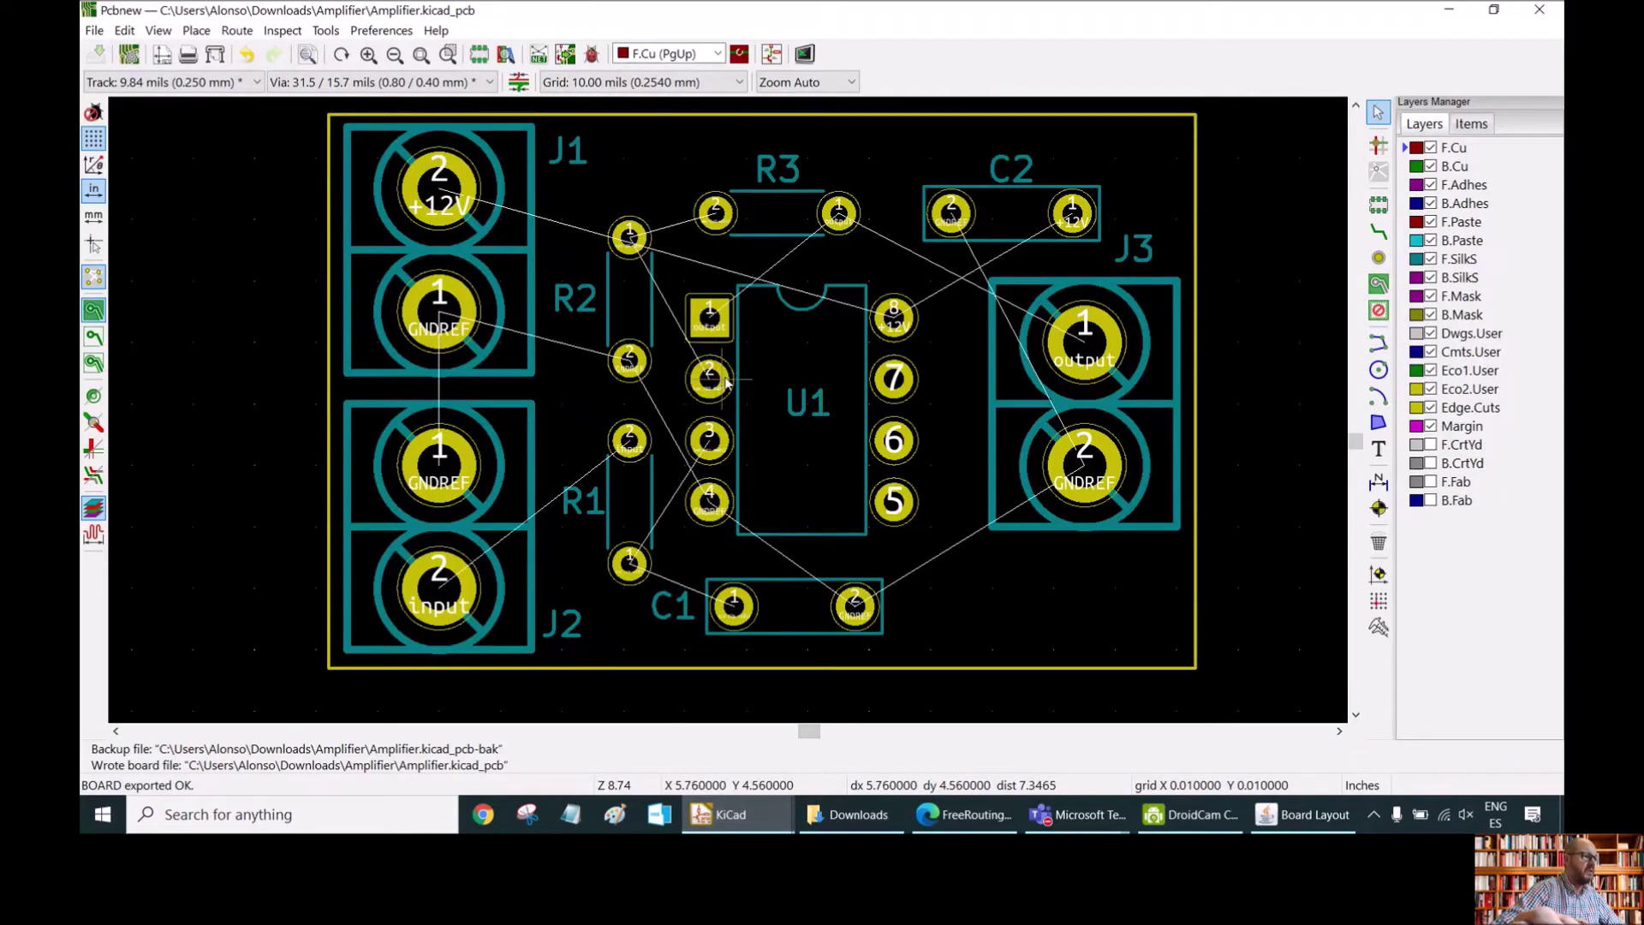
pyautogui.click(95, 32)
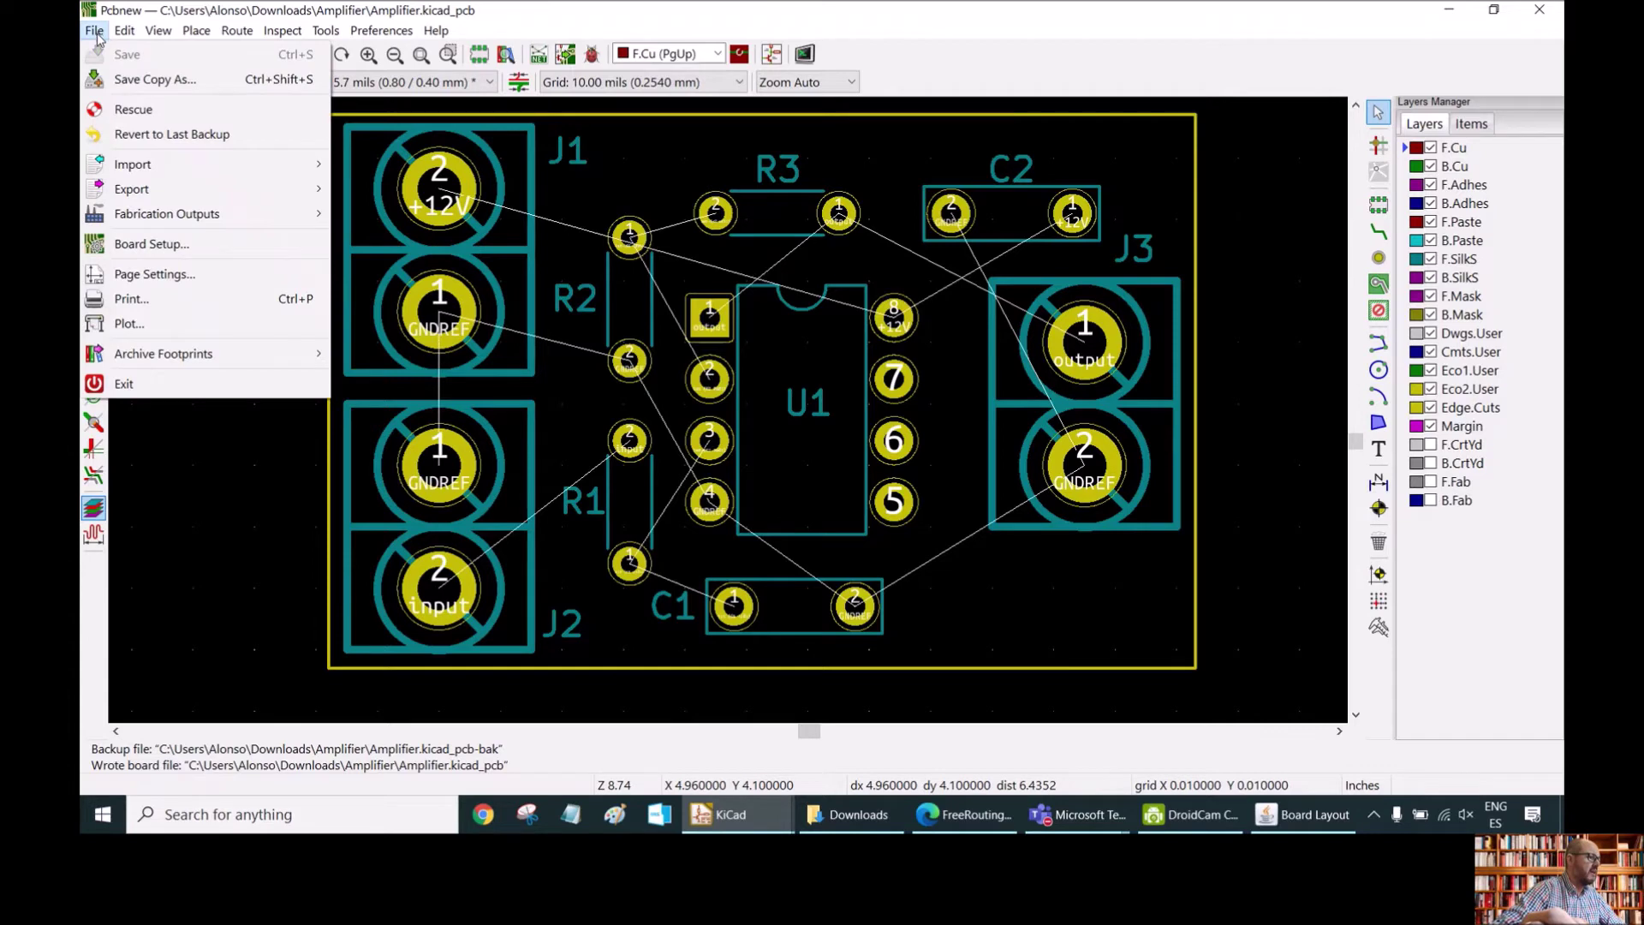
pyautogui.moveTo(189, 164)
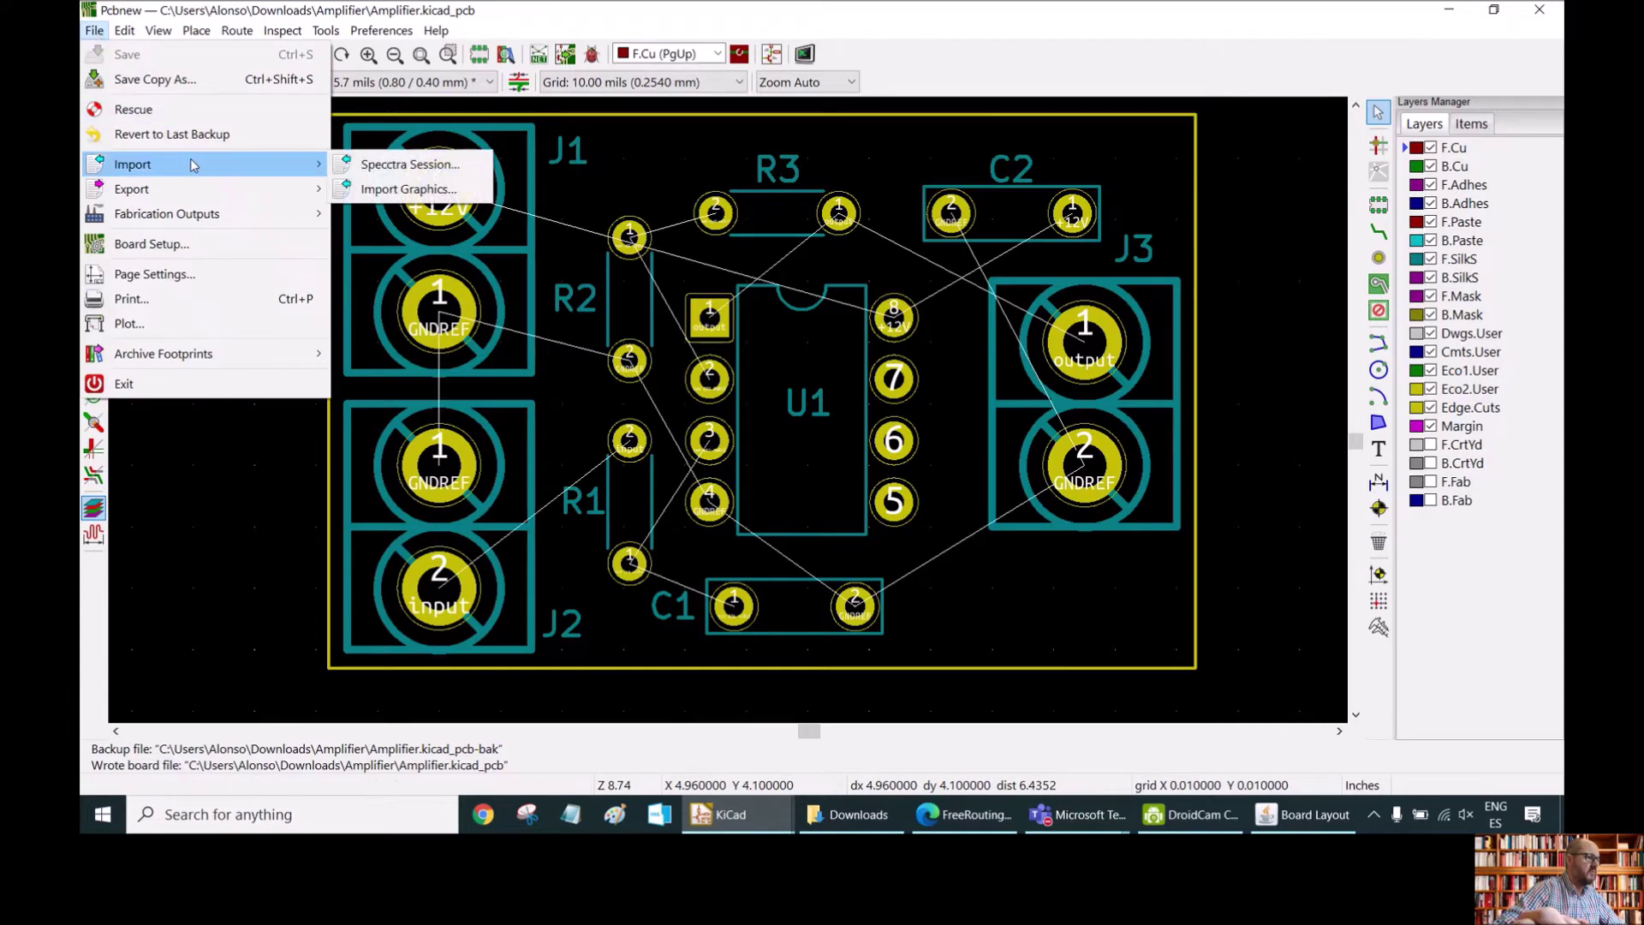
pyautogui.click(411, 167)
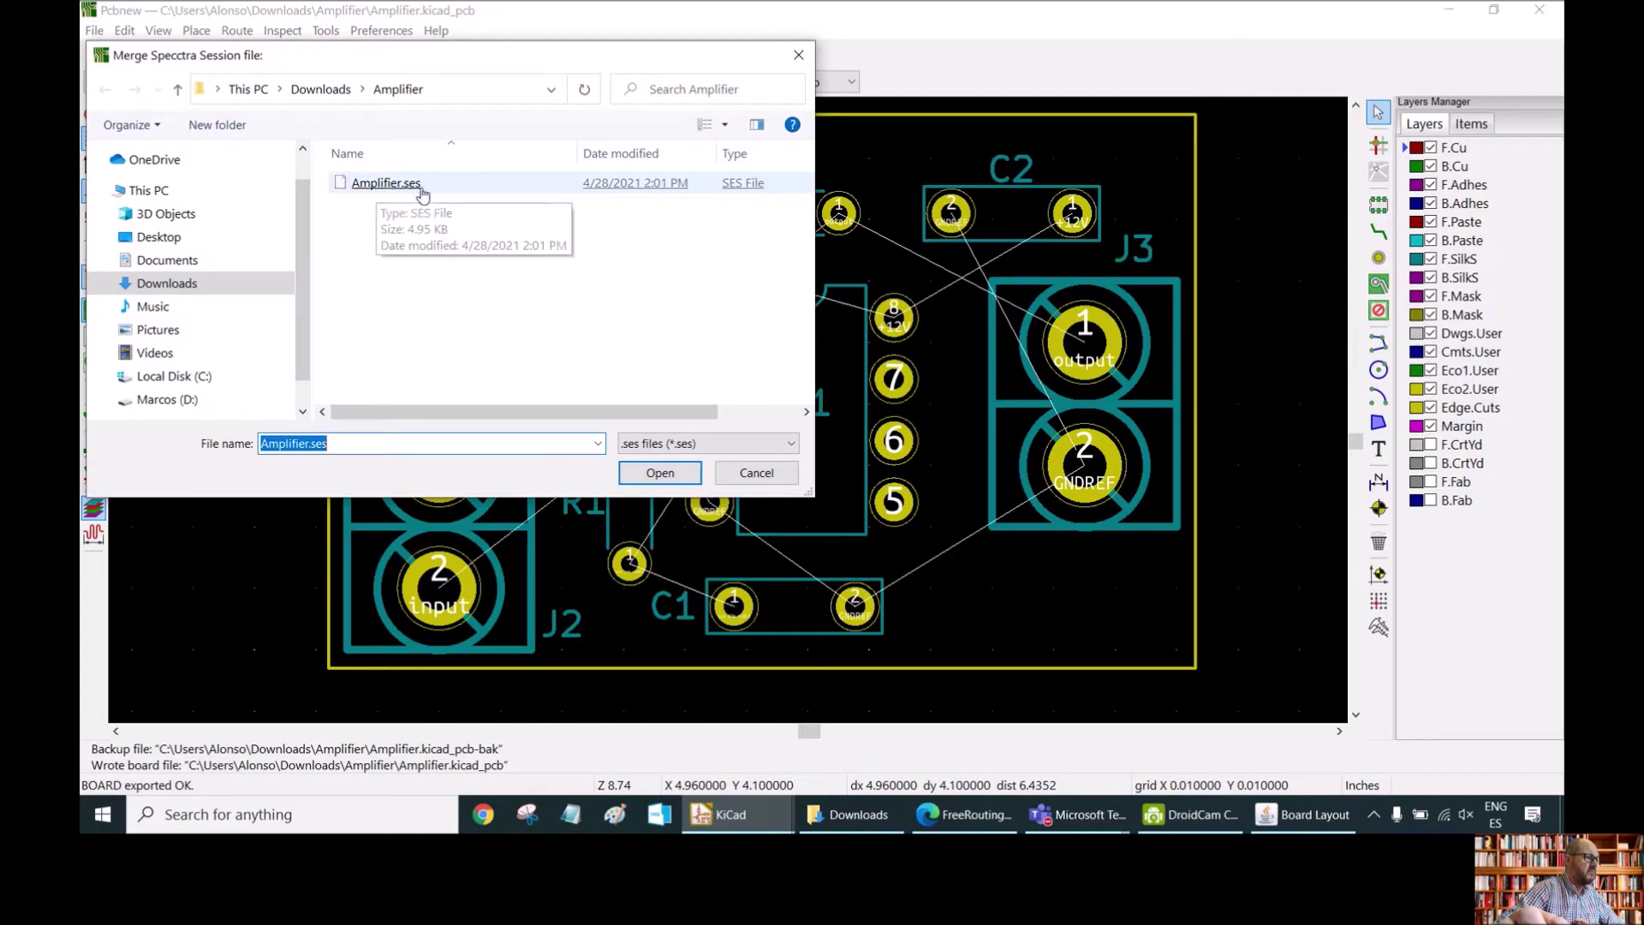
pyautogui.hotkey('alt', 'Up')
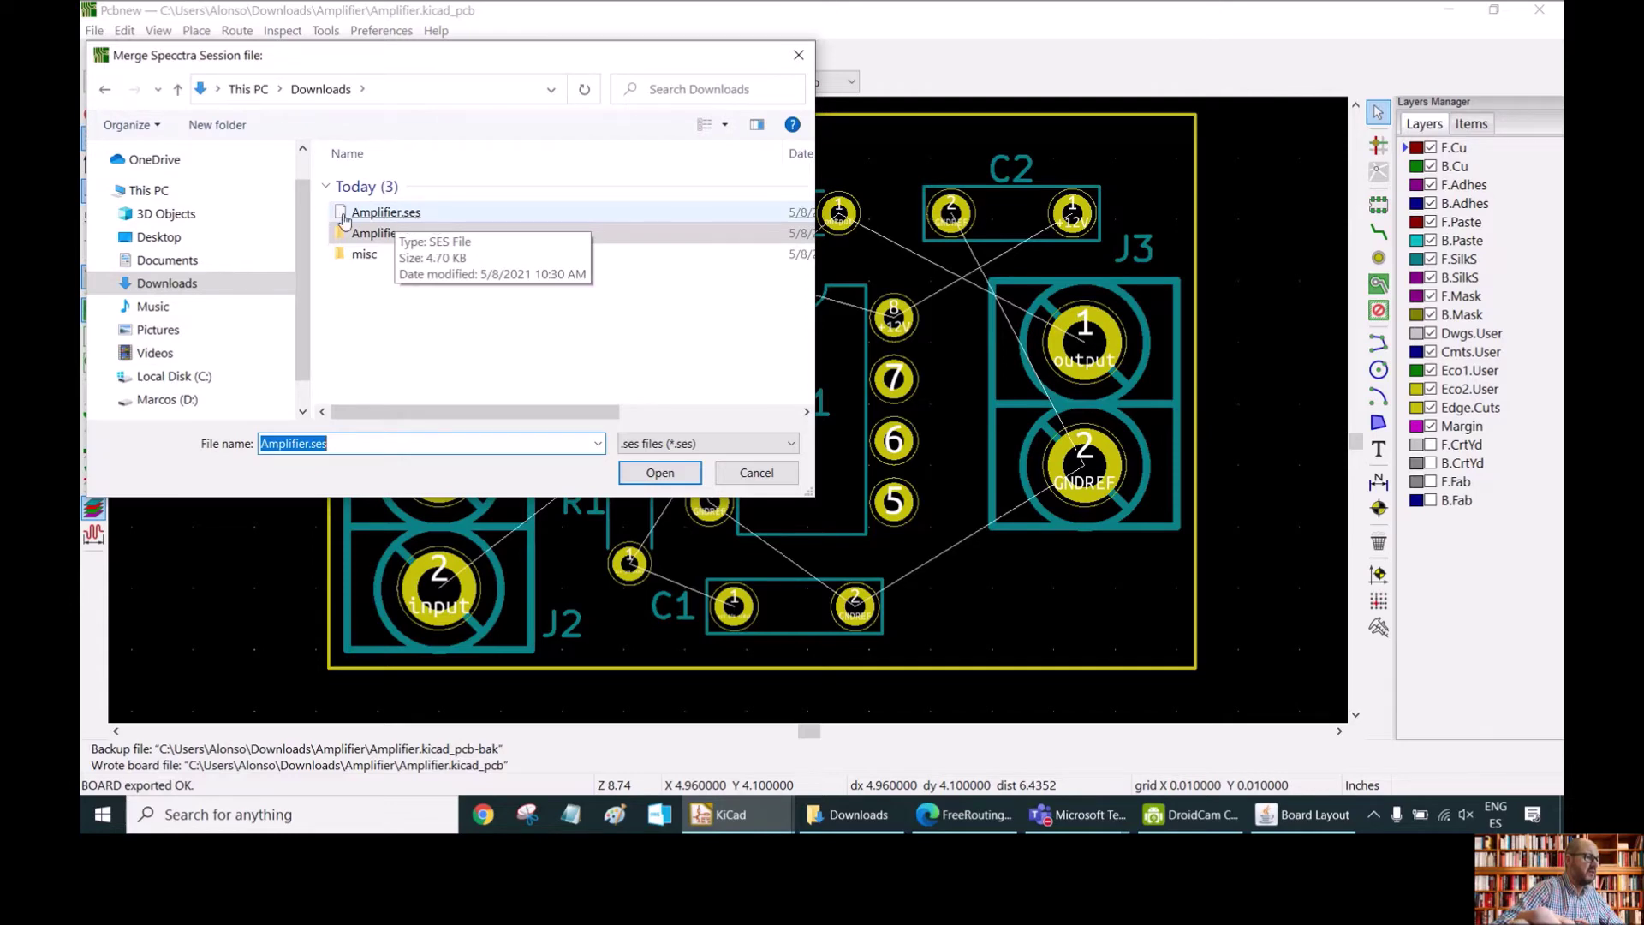
pyautogui.click(377, 232)
pyautogui.click(666, 474)
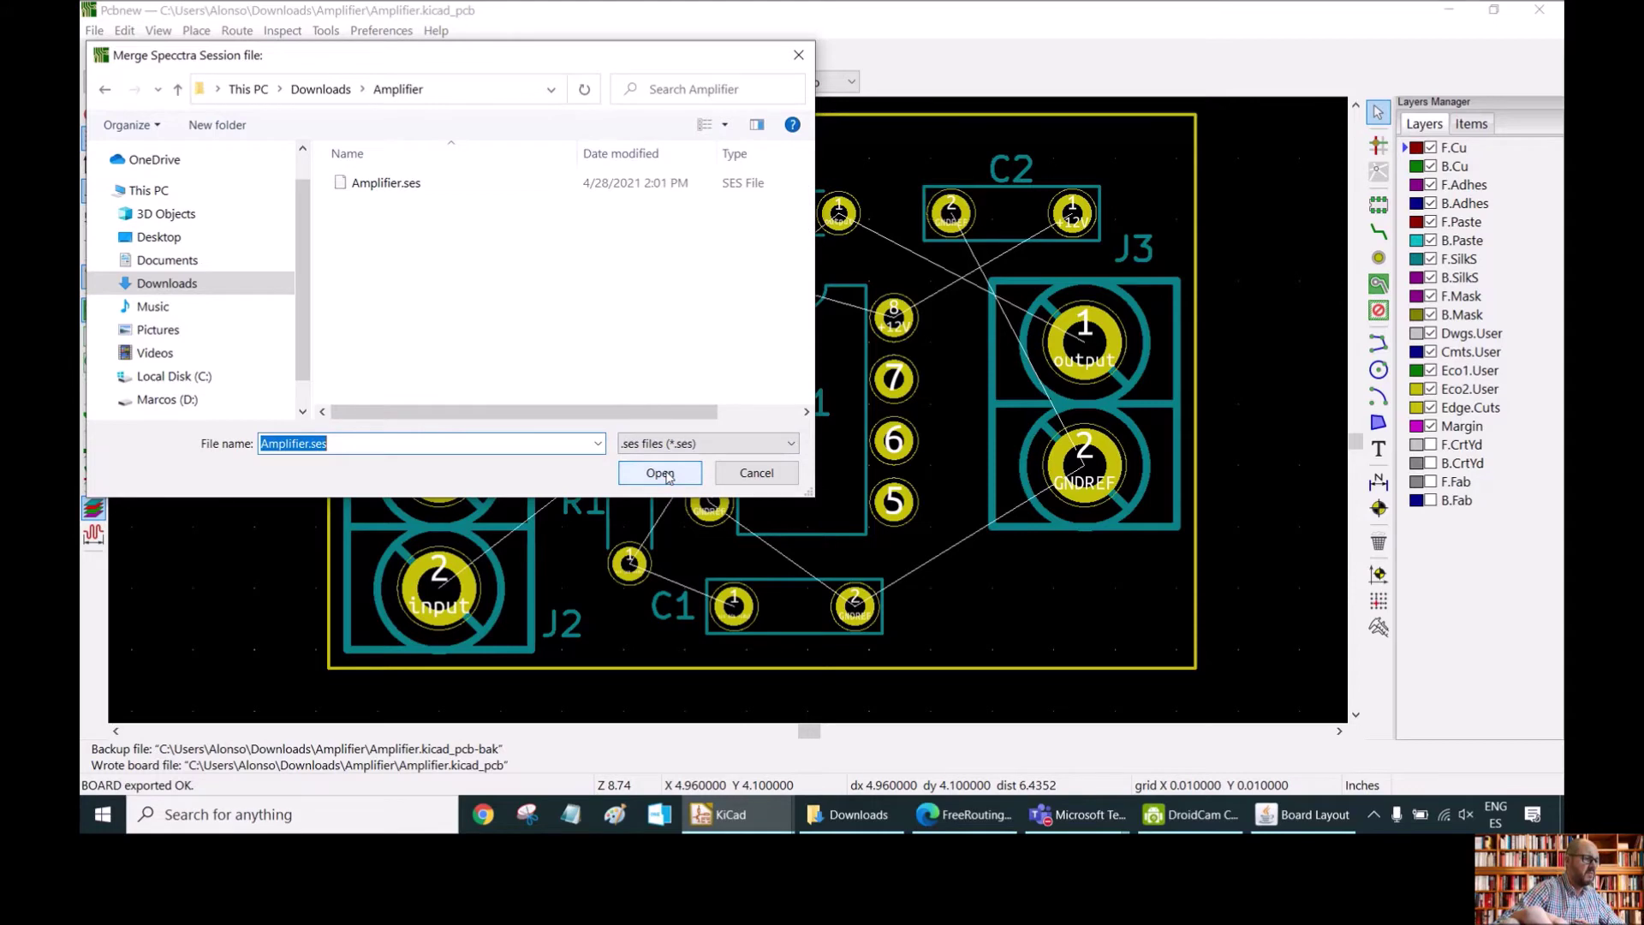
pyautogui.click(320, 90)
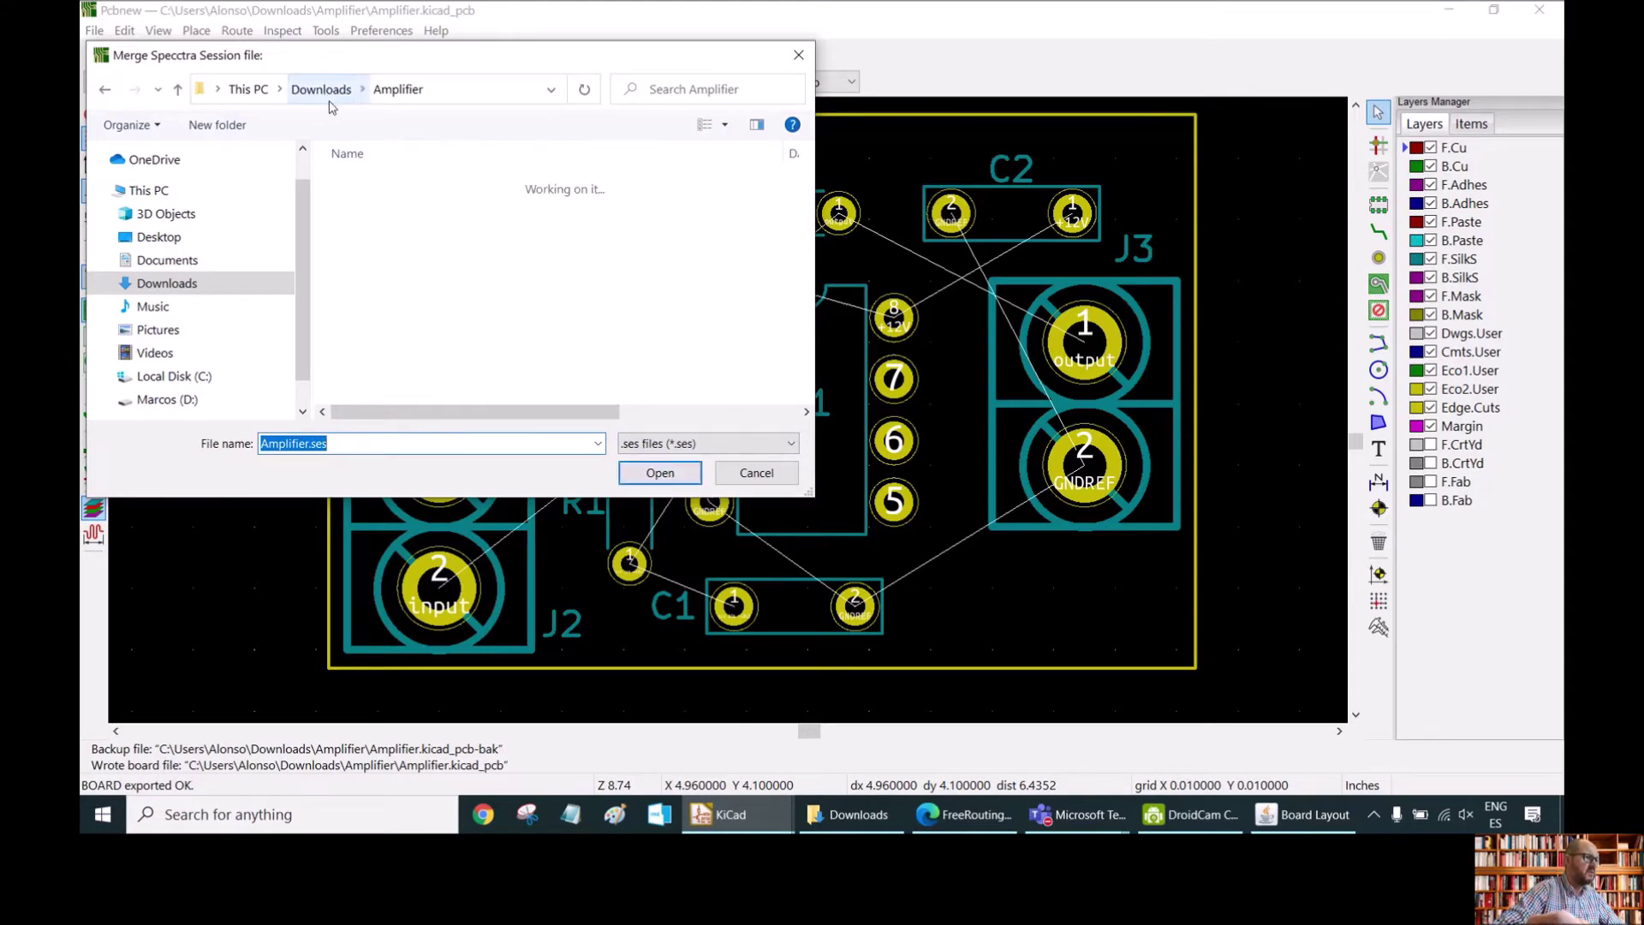
pyautogui.click(384, 218)
pyautogui.doubleClick(385, 214)
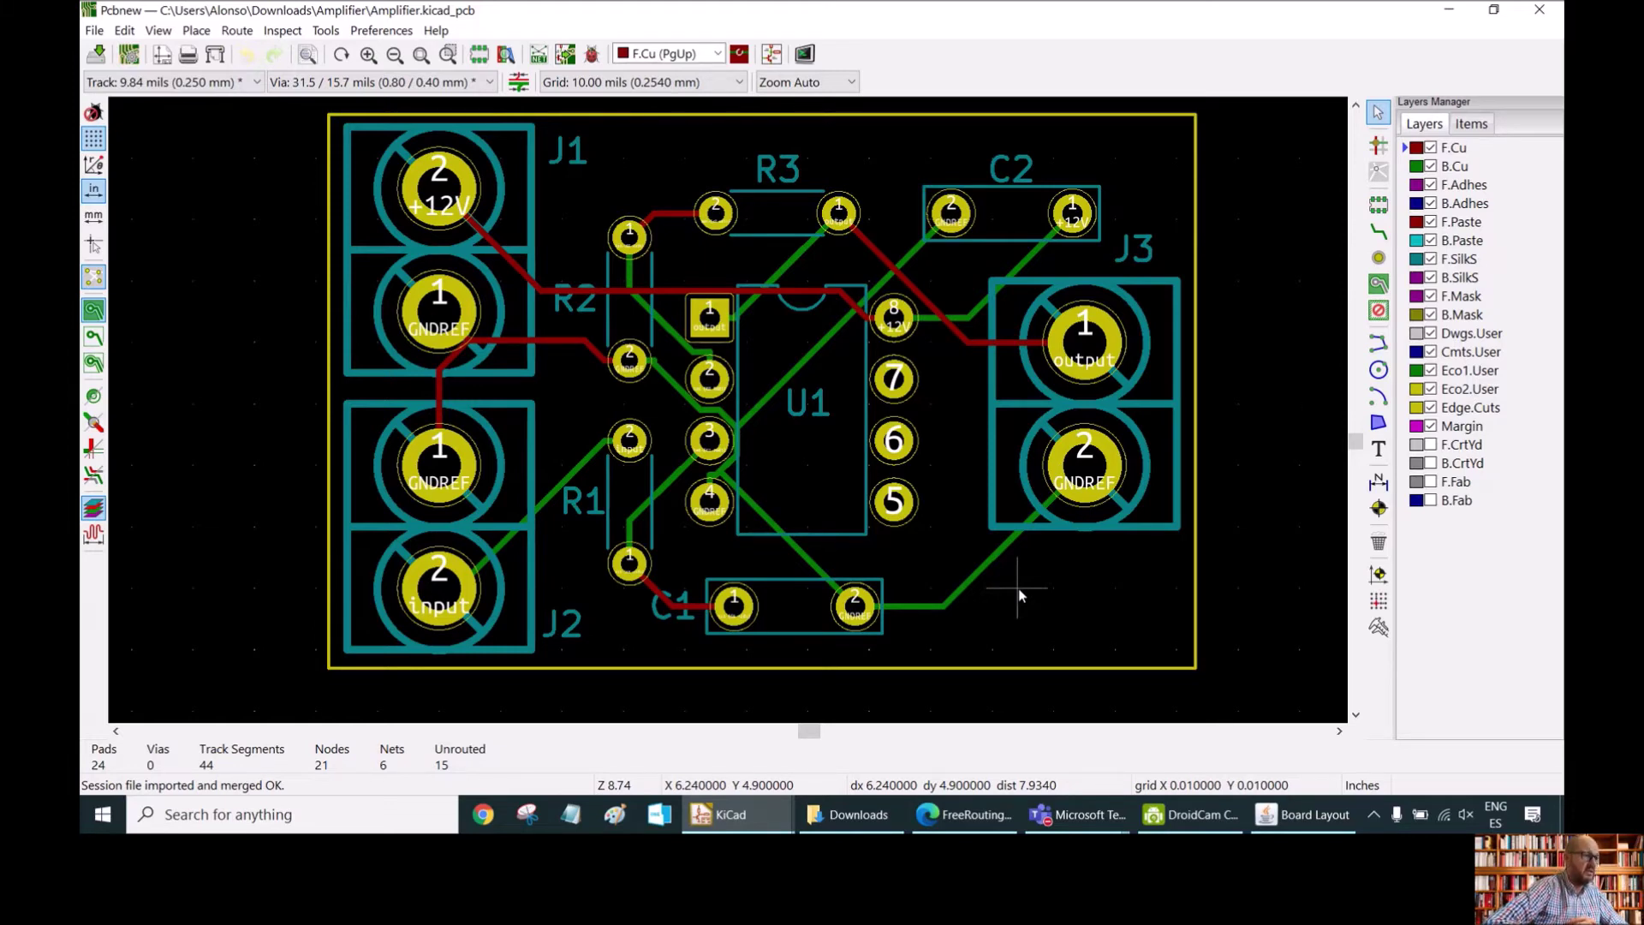
# Inspect the imported tracks around U1 and delete all tracks on all layers with Global Deletions
pyautogui.scroll(-3, 722, 441)
pyautogui.scroll(8, 722, 441)
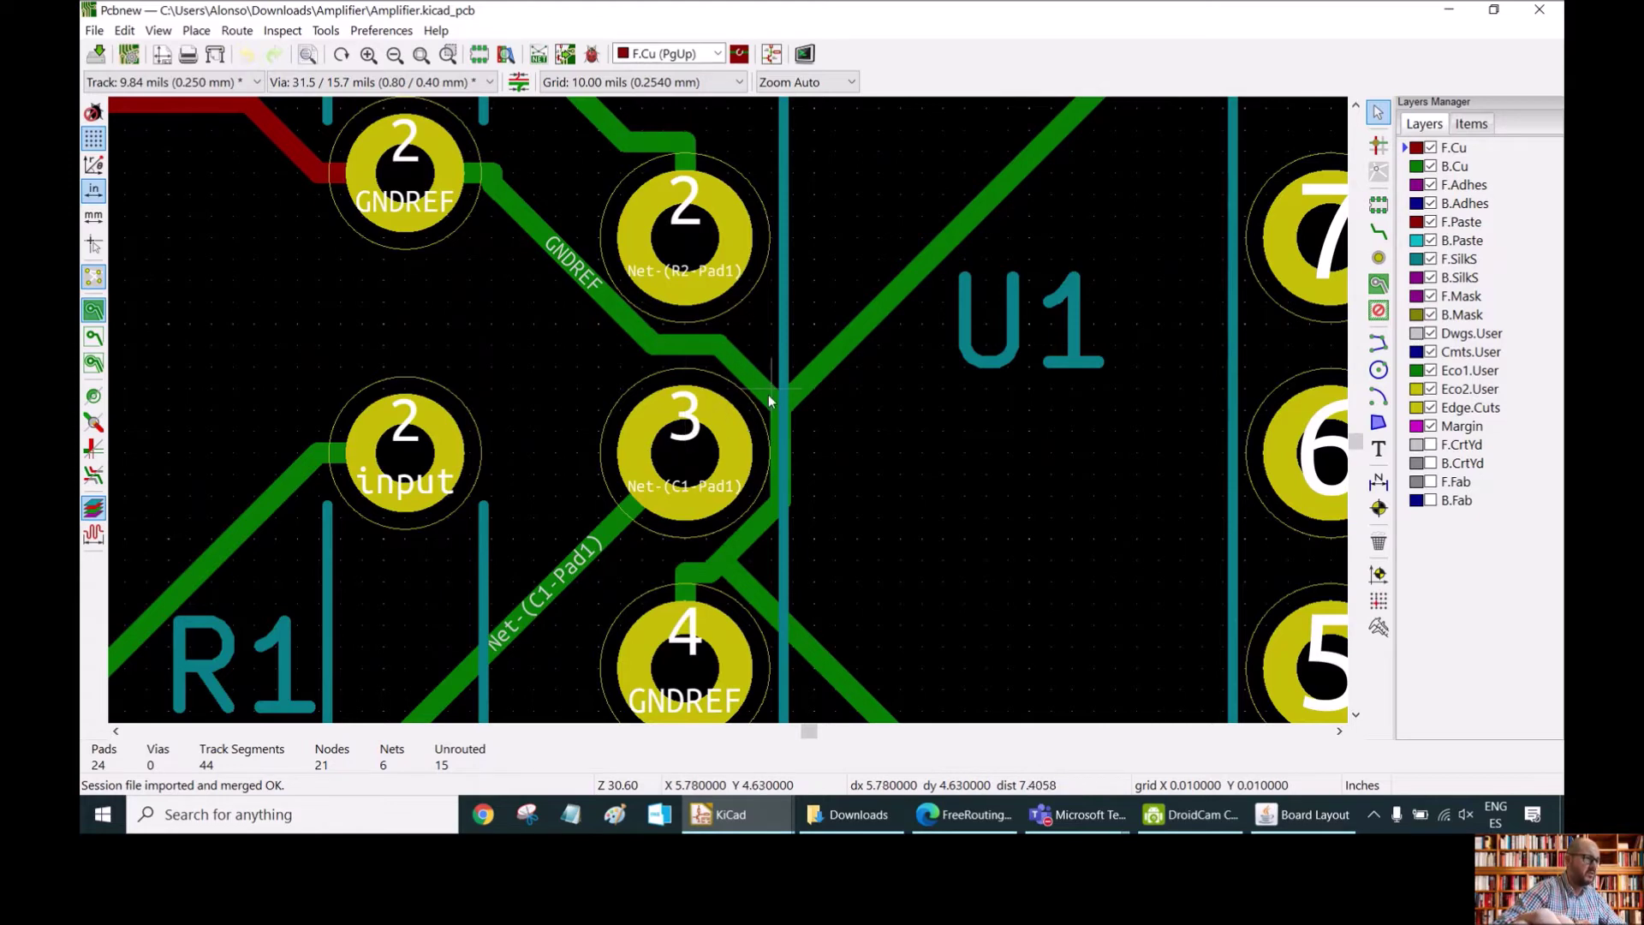
pyautogui.scroll(-4, 769, 394)
pyautogui.scroll(-1, 798, 352)
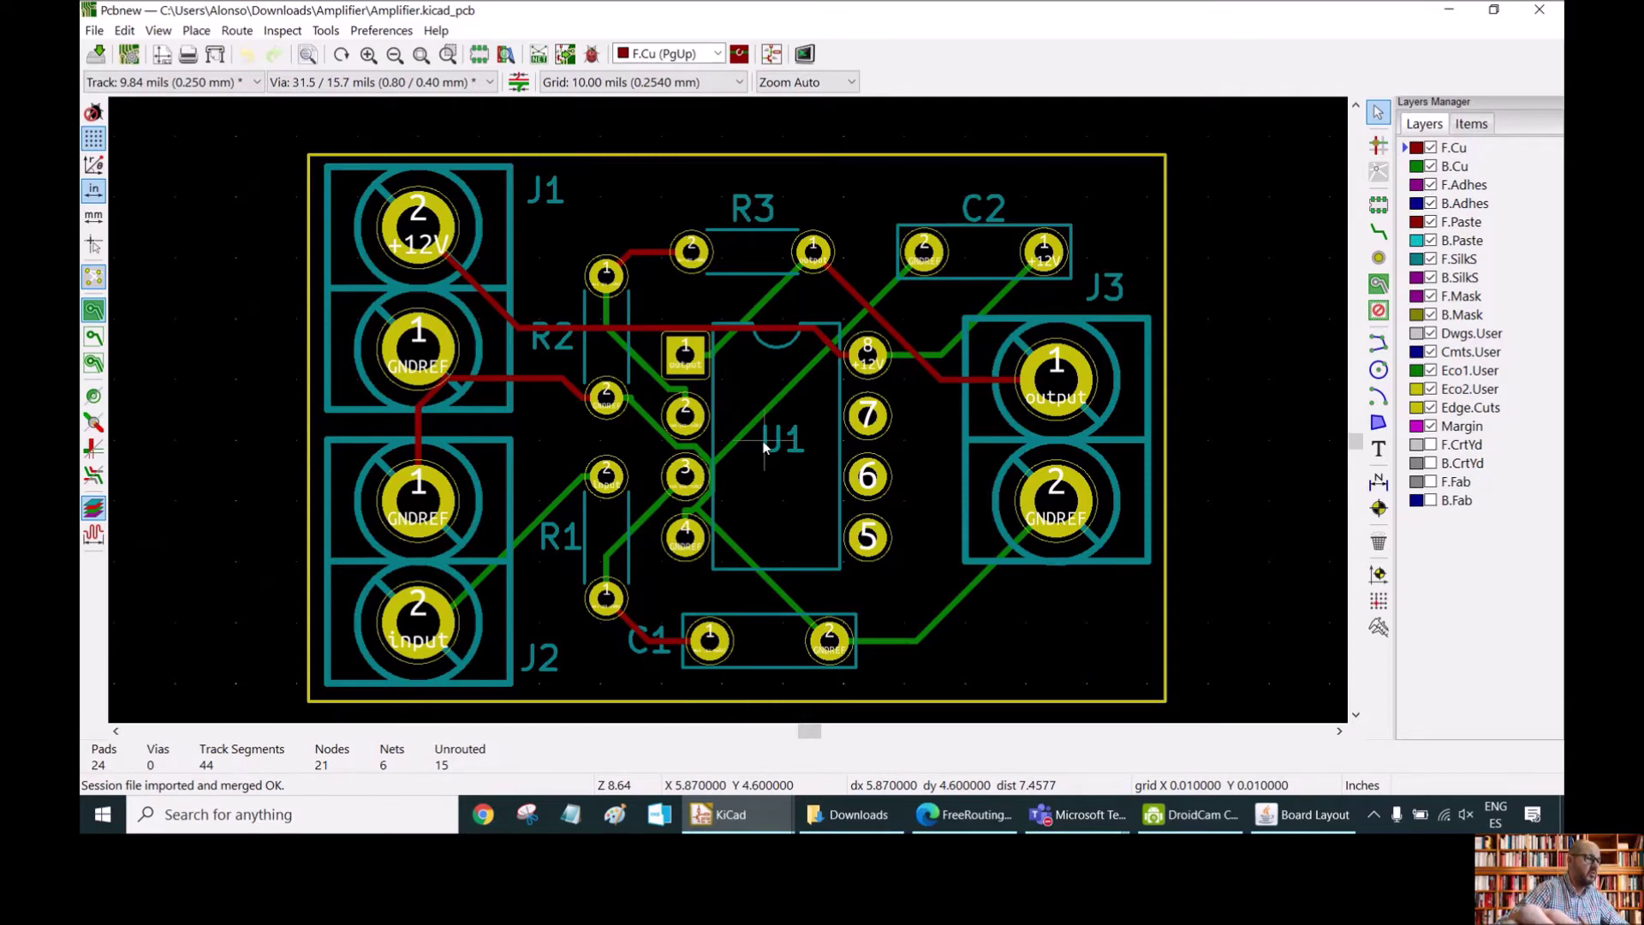
pyautogui.click(125, 31)
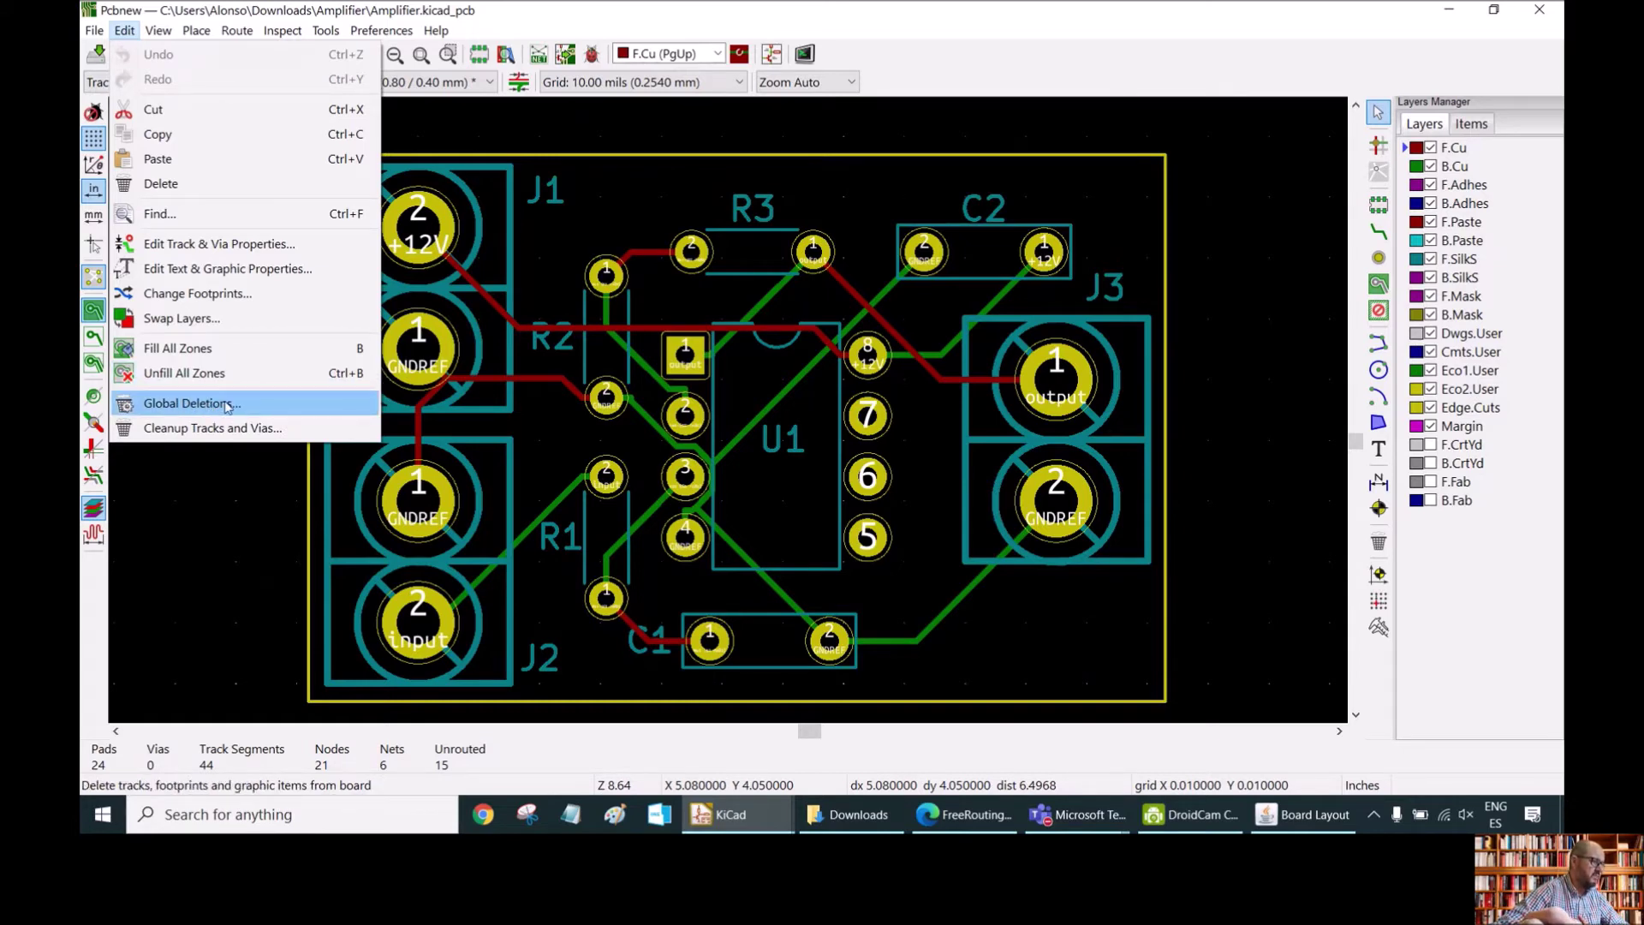
pyautogui.click(195, 404)
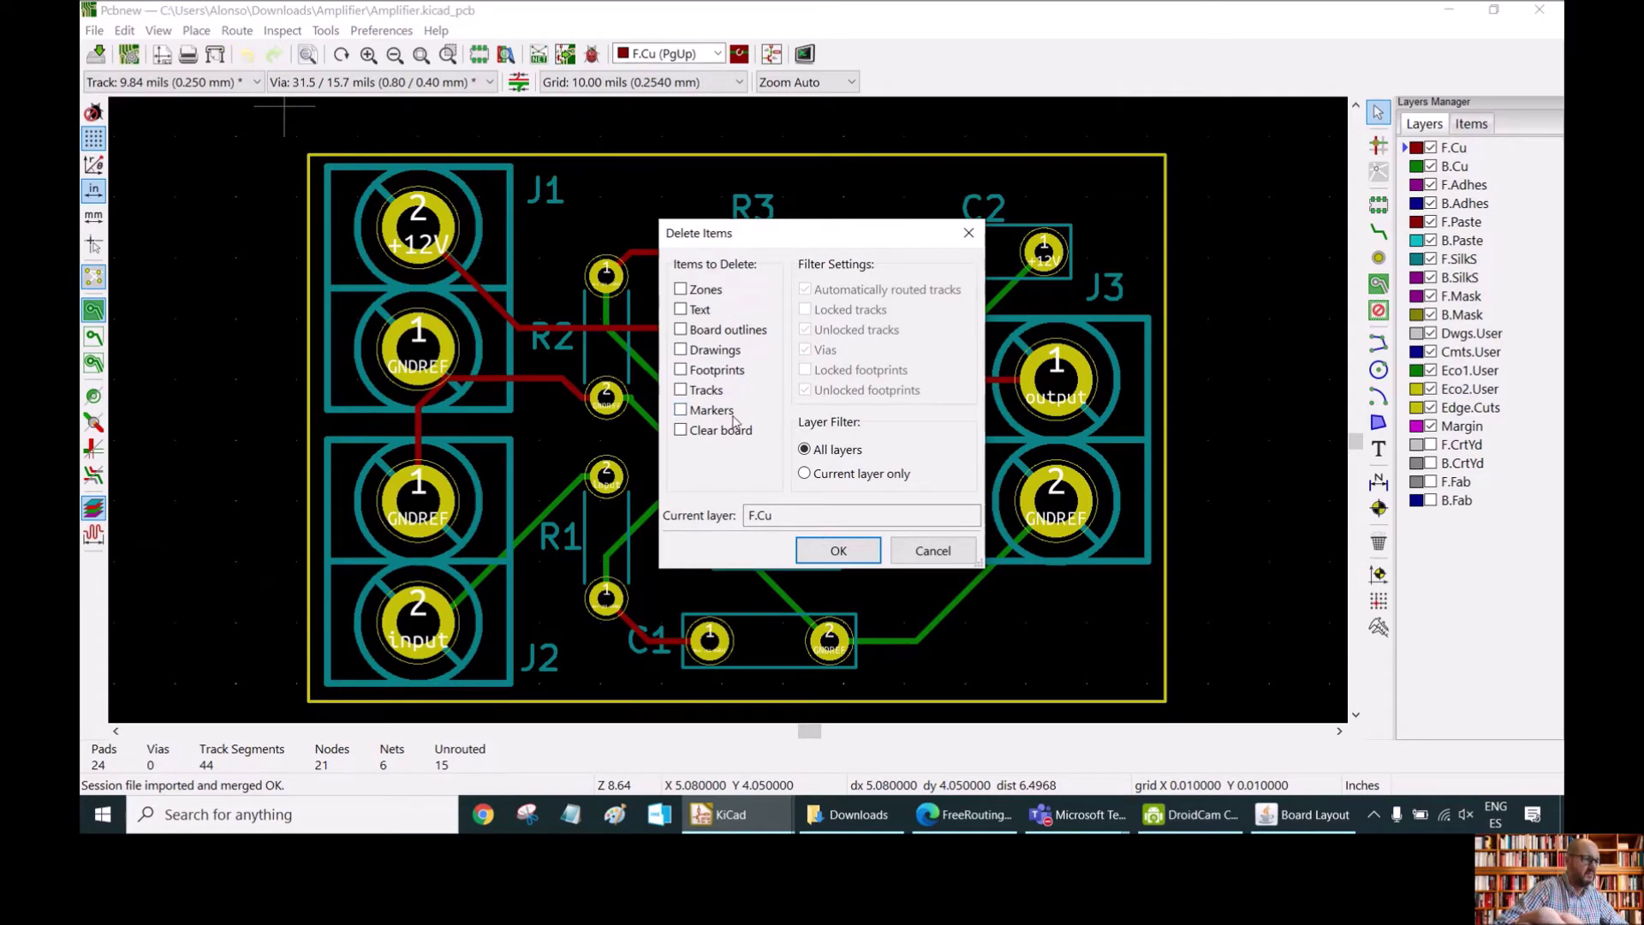
pyautogui.click(682, 391)
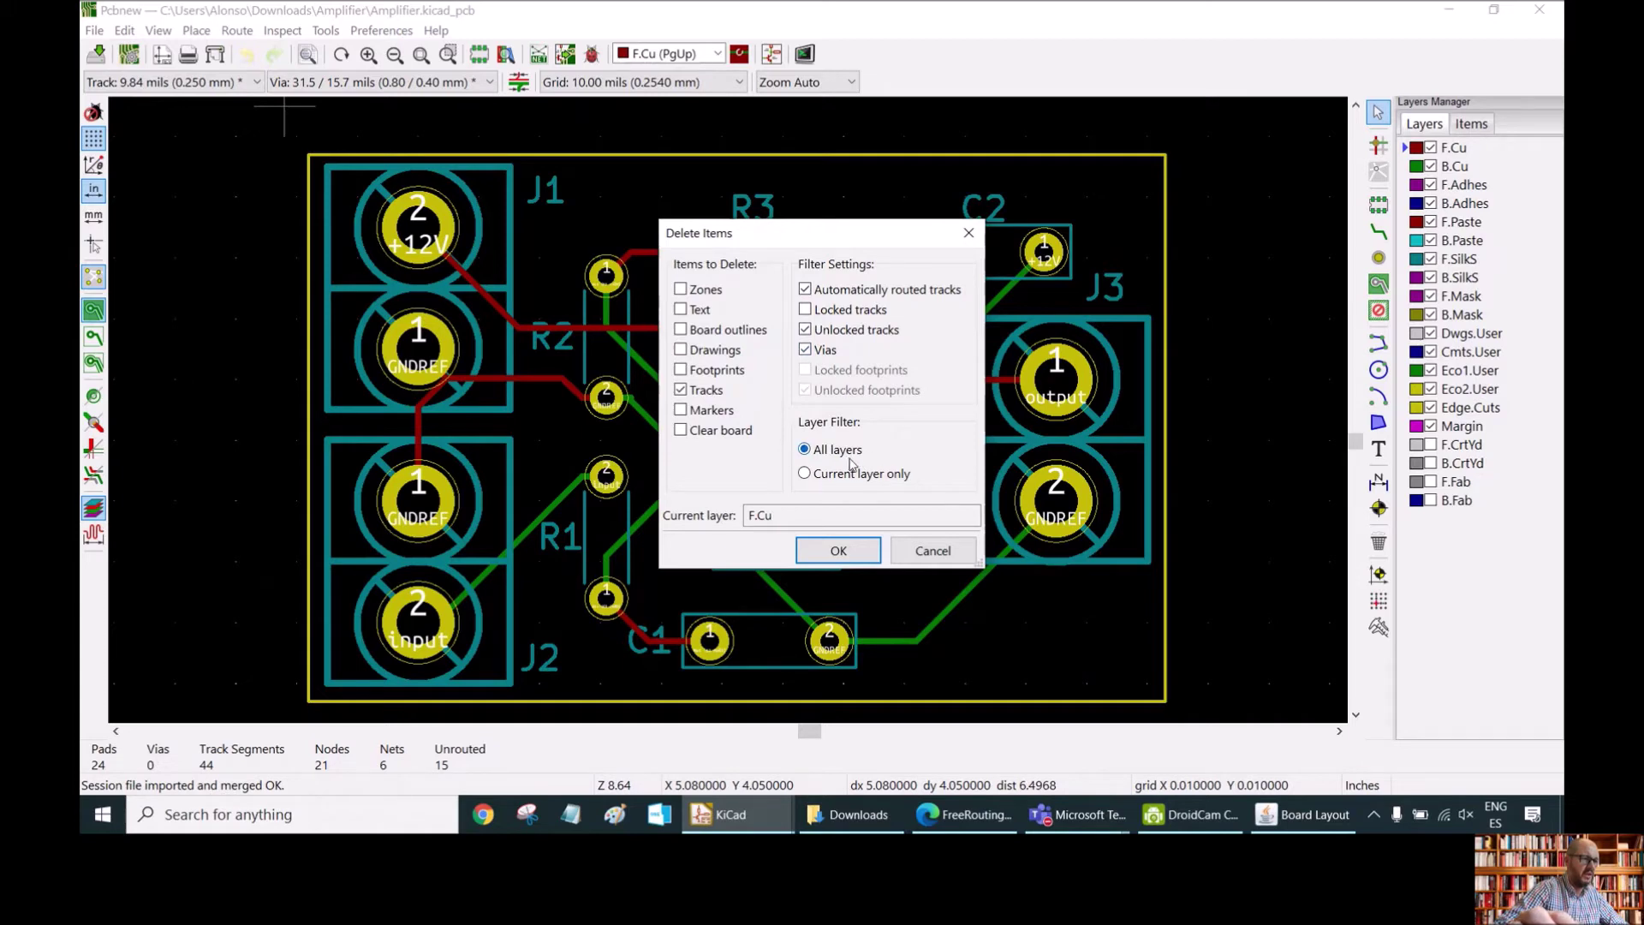
pyautogui.click(838, 552)
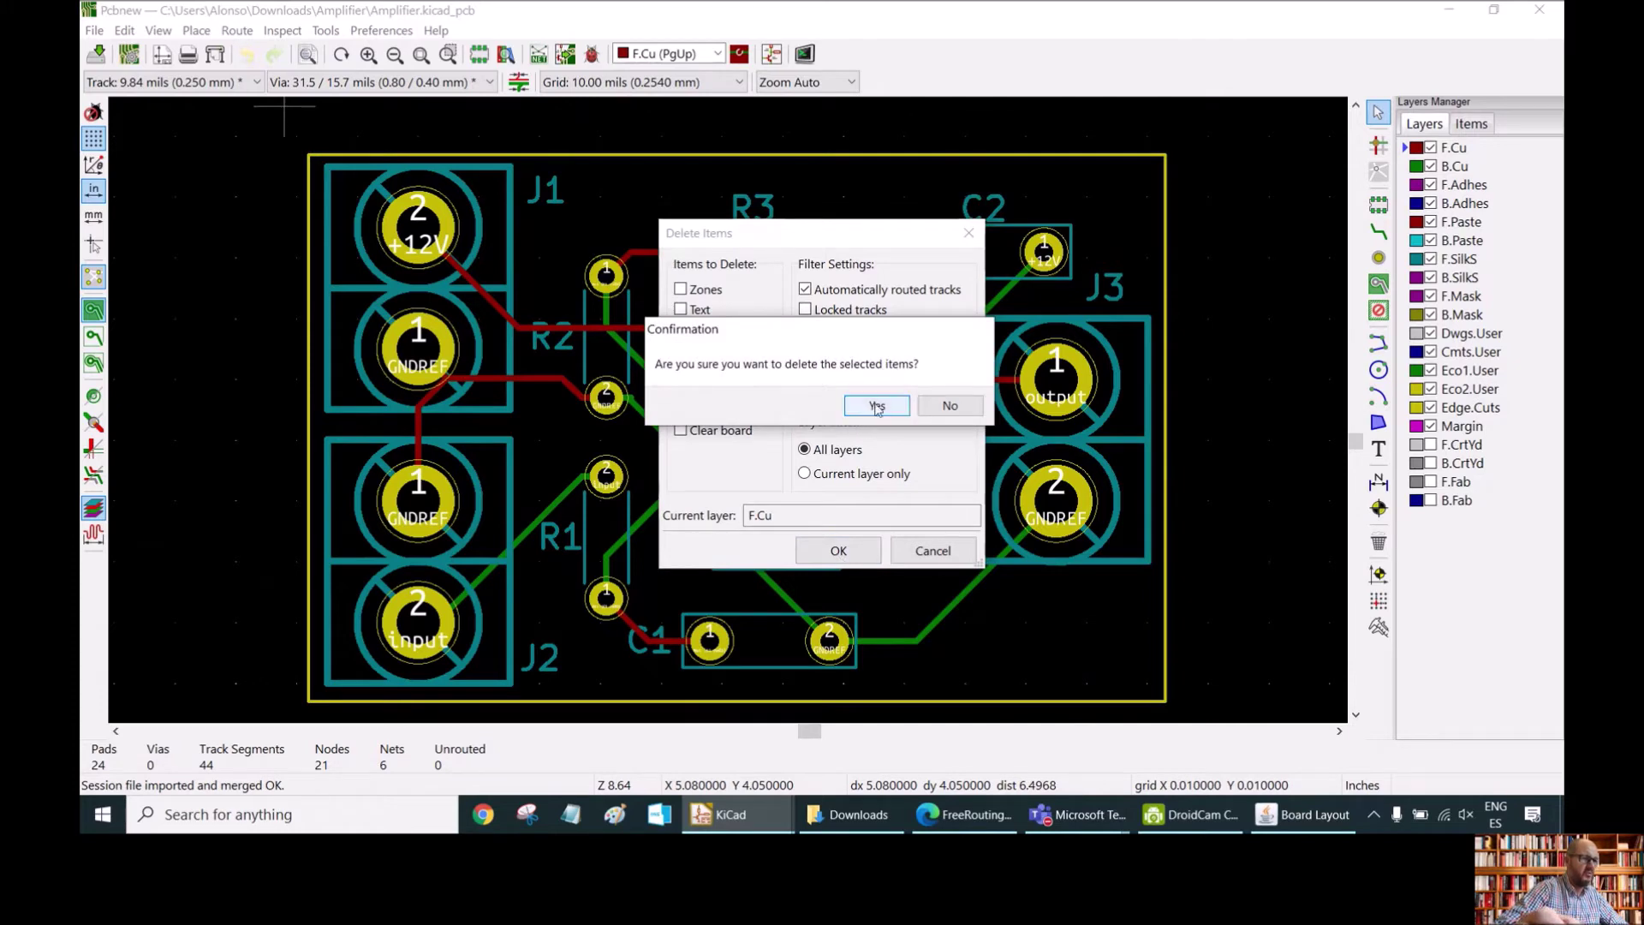
pyautogui.click(879, 409)
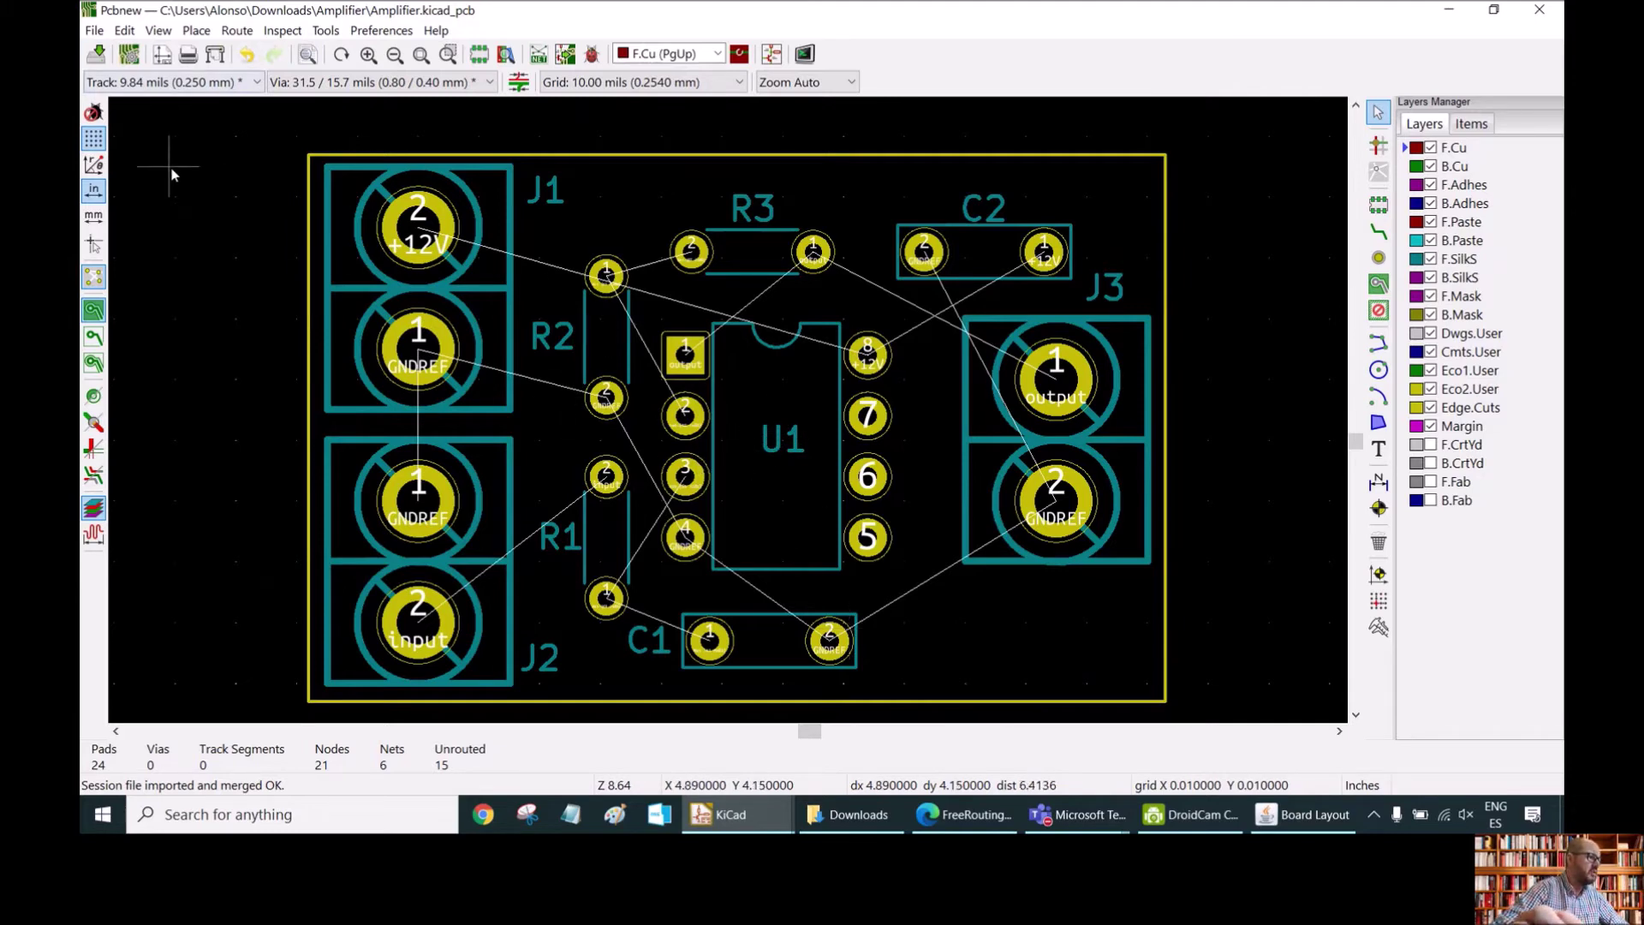
# Export the unrouted board as a Specctra DSN file, replacing Amplifier.dsn in the Downloads folder
pyautogui.click(95, 30)
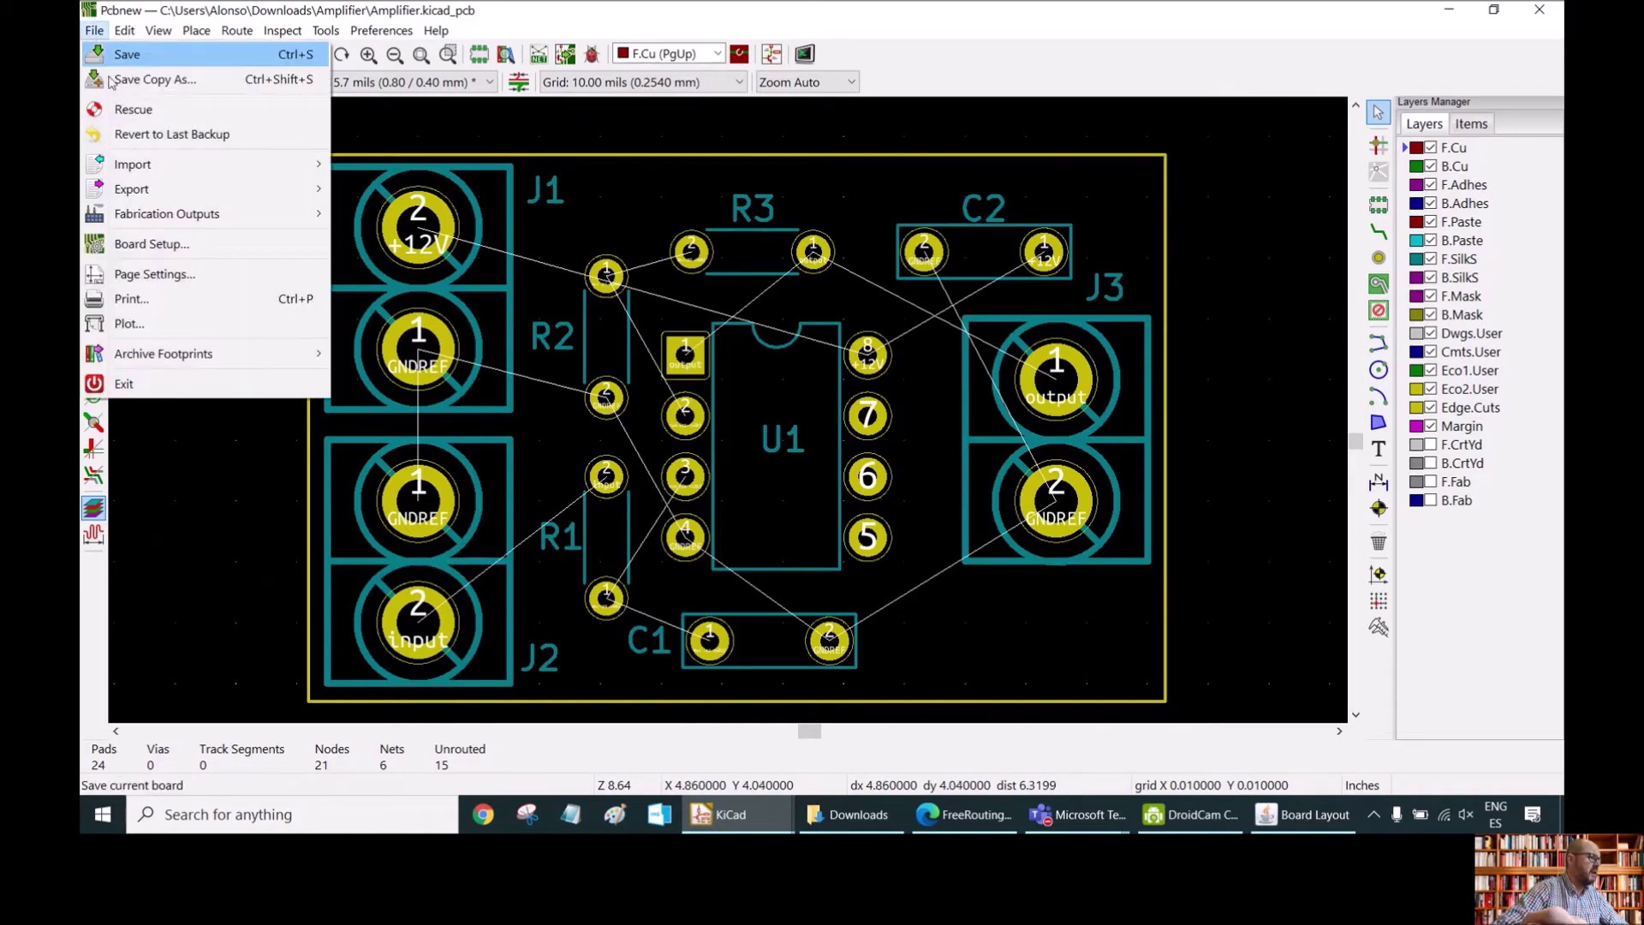
pyautogui.moveTo(157, 166)
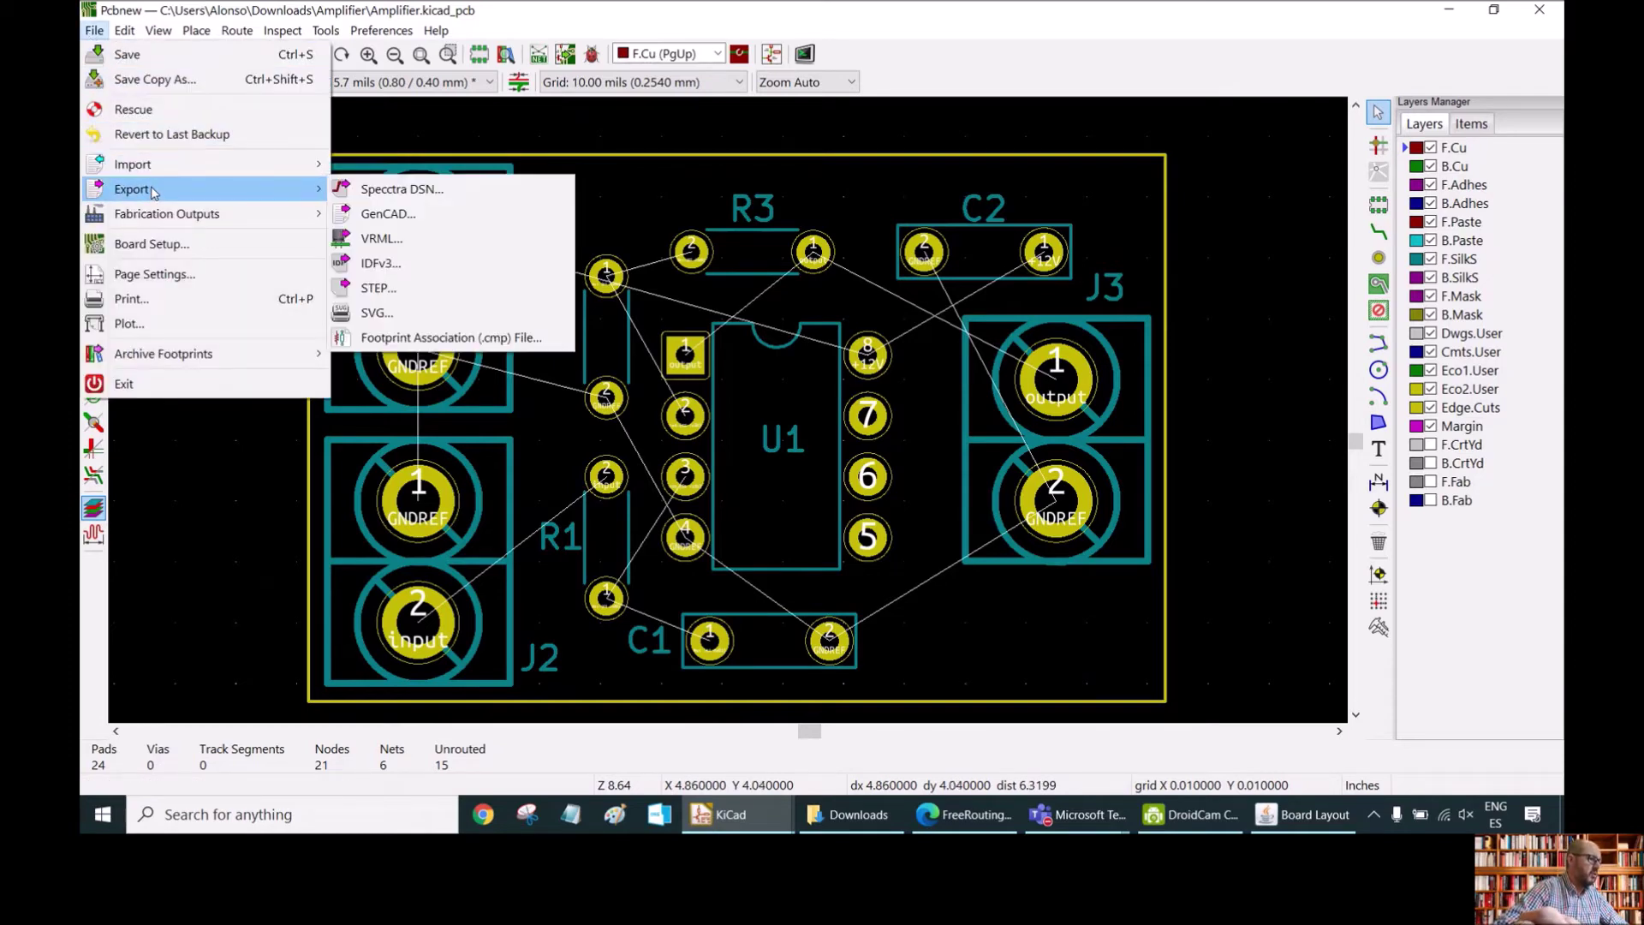
pyautogui.click(435, 195)
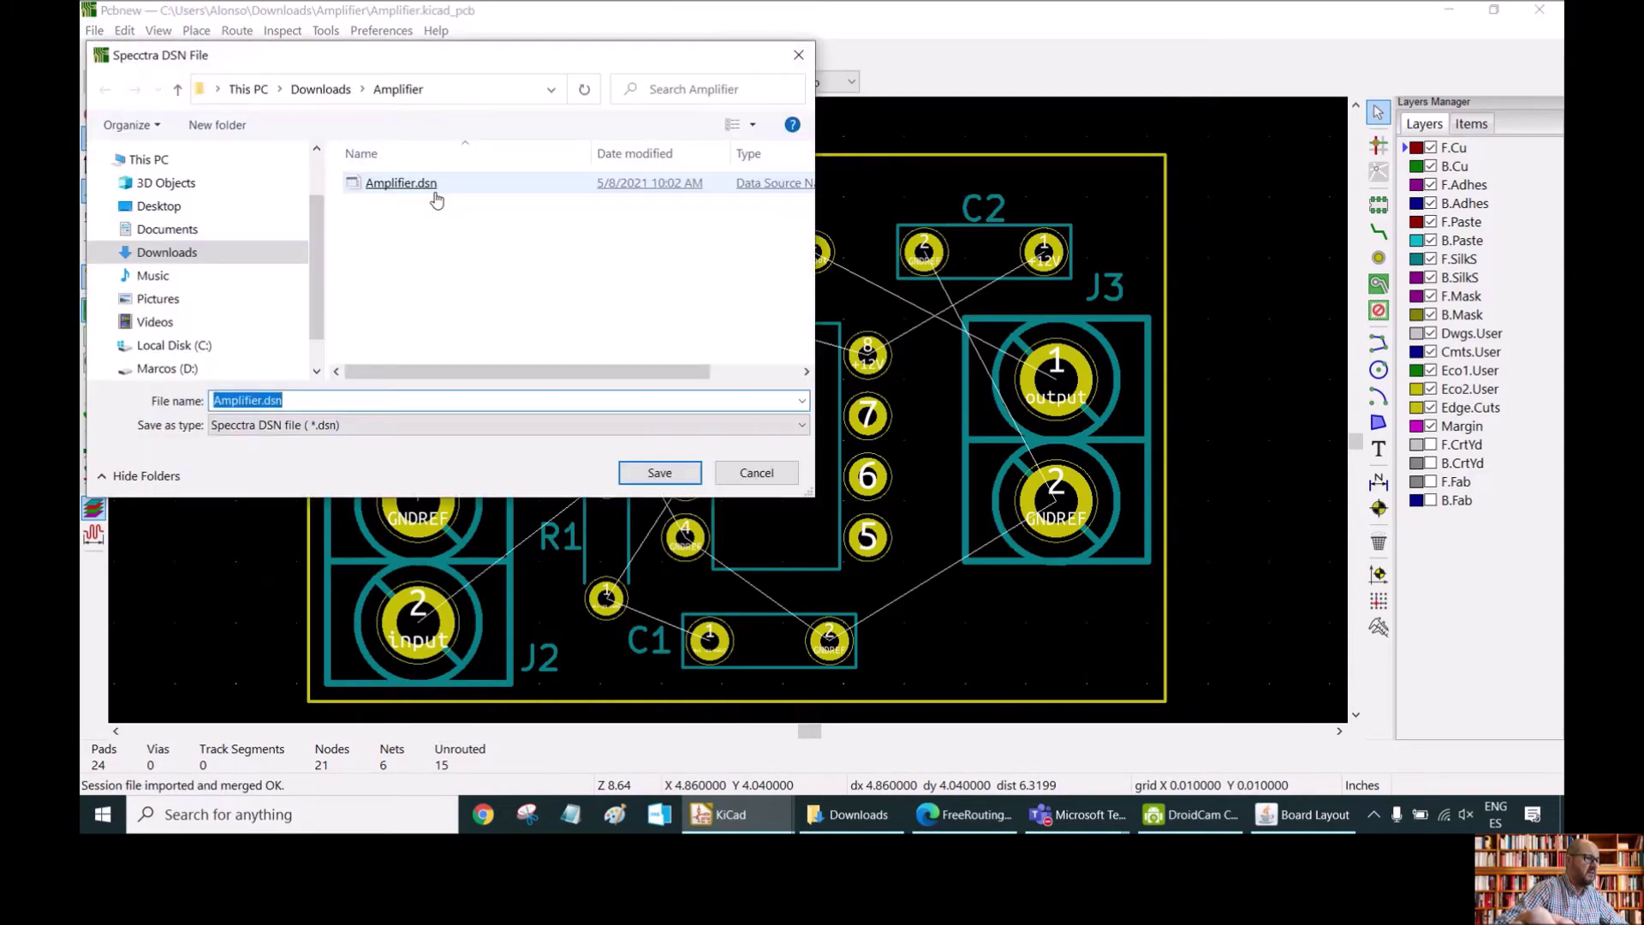
pyautogui.click(322, 89)
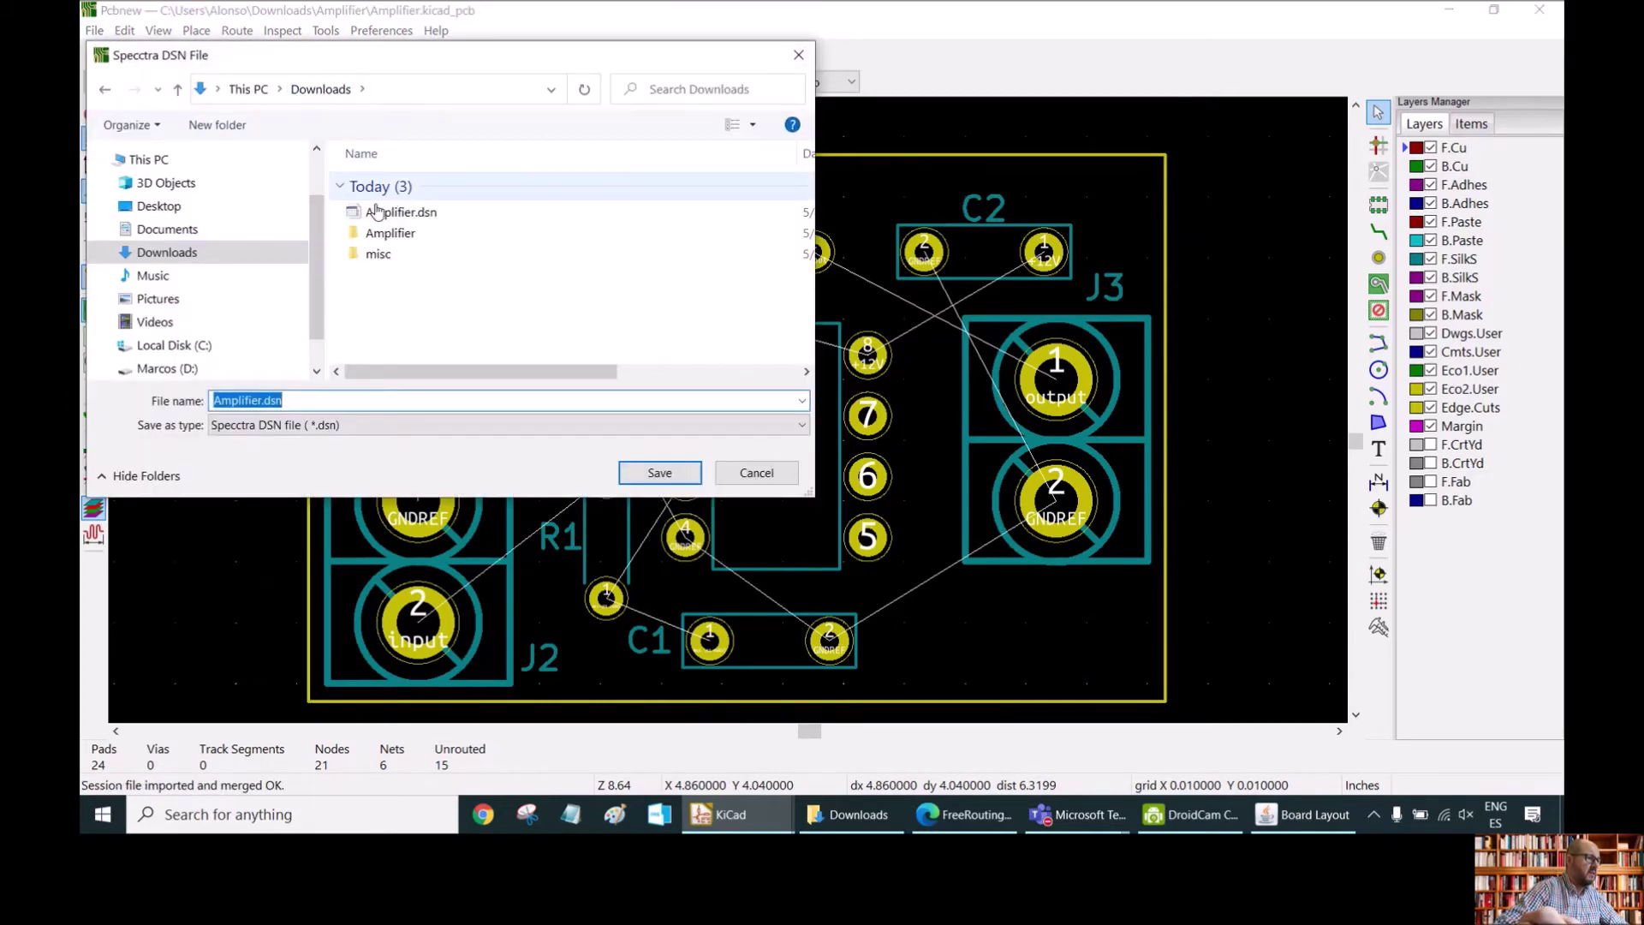
pyautogui.doubleClick(418, 214)
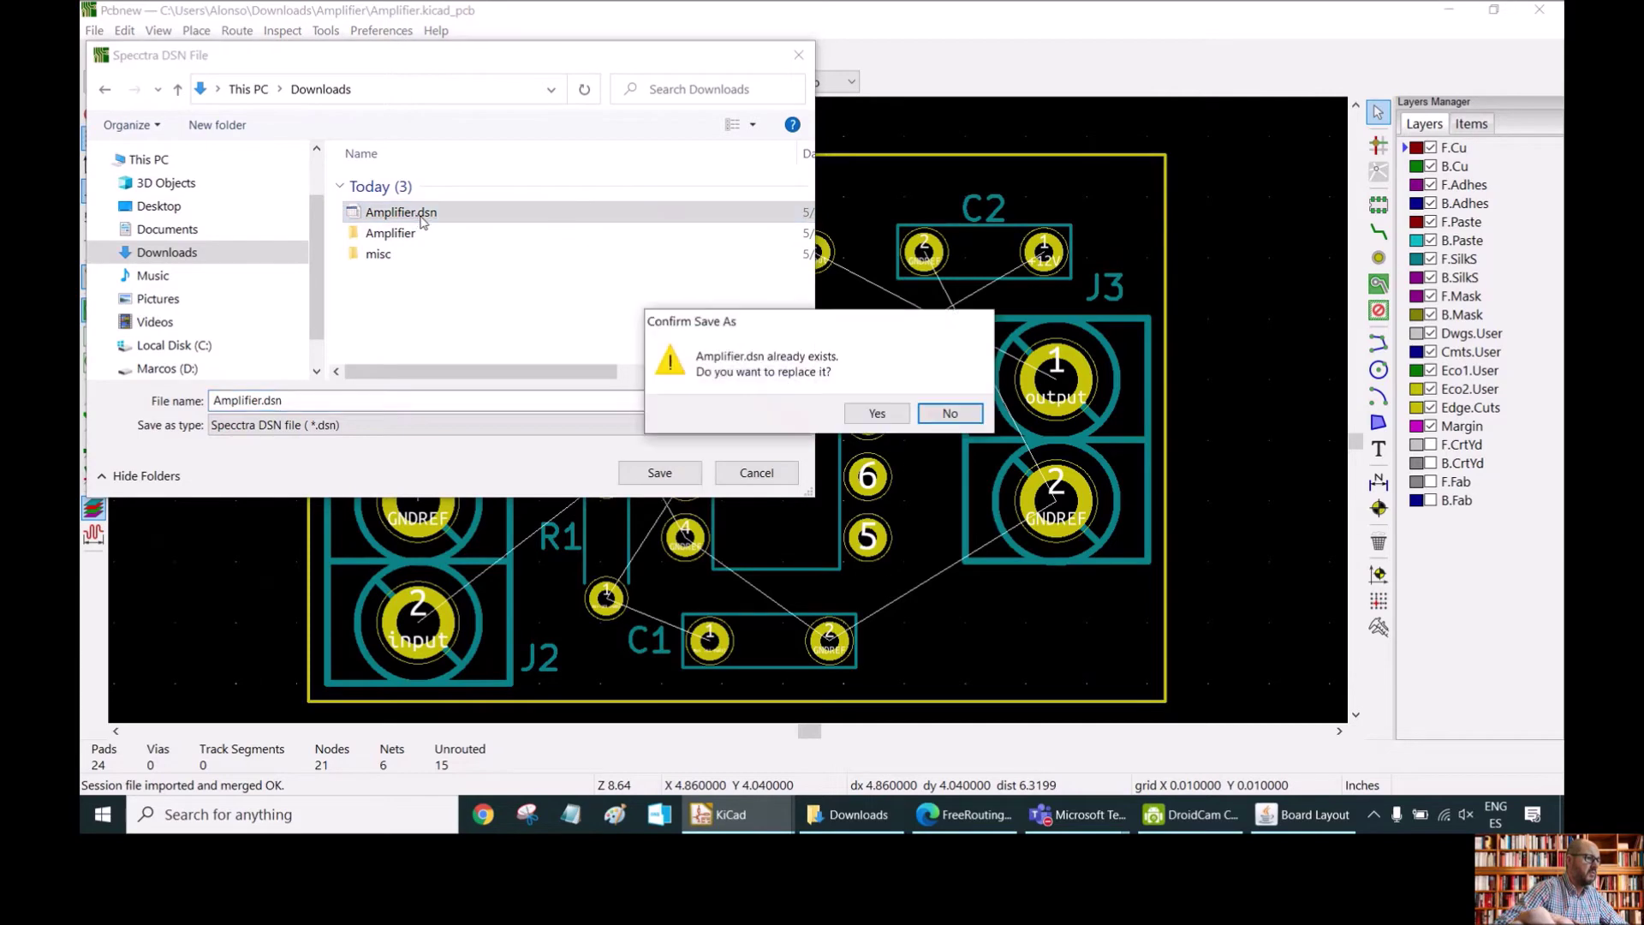
pyautogui.click(871, 414)
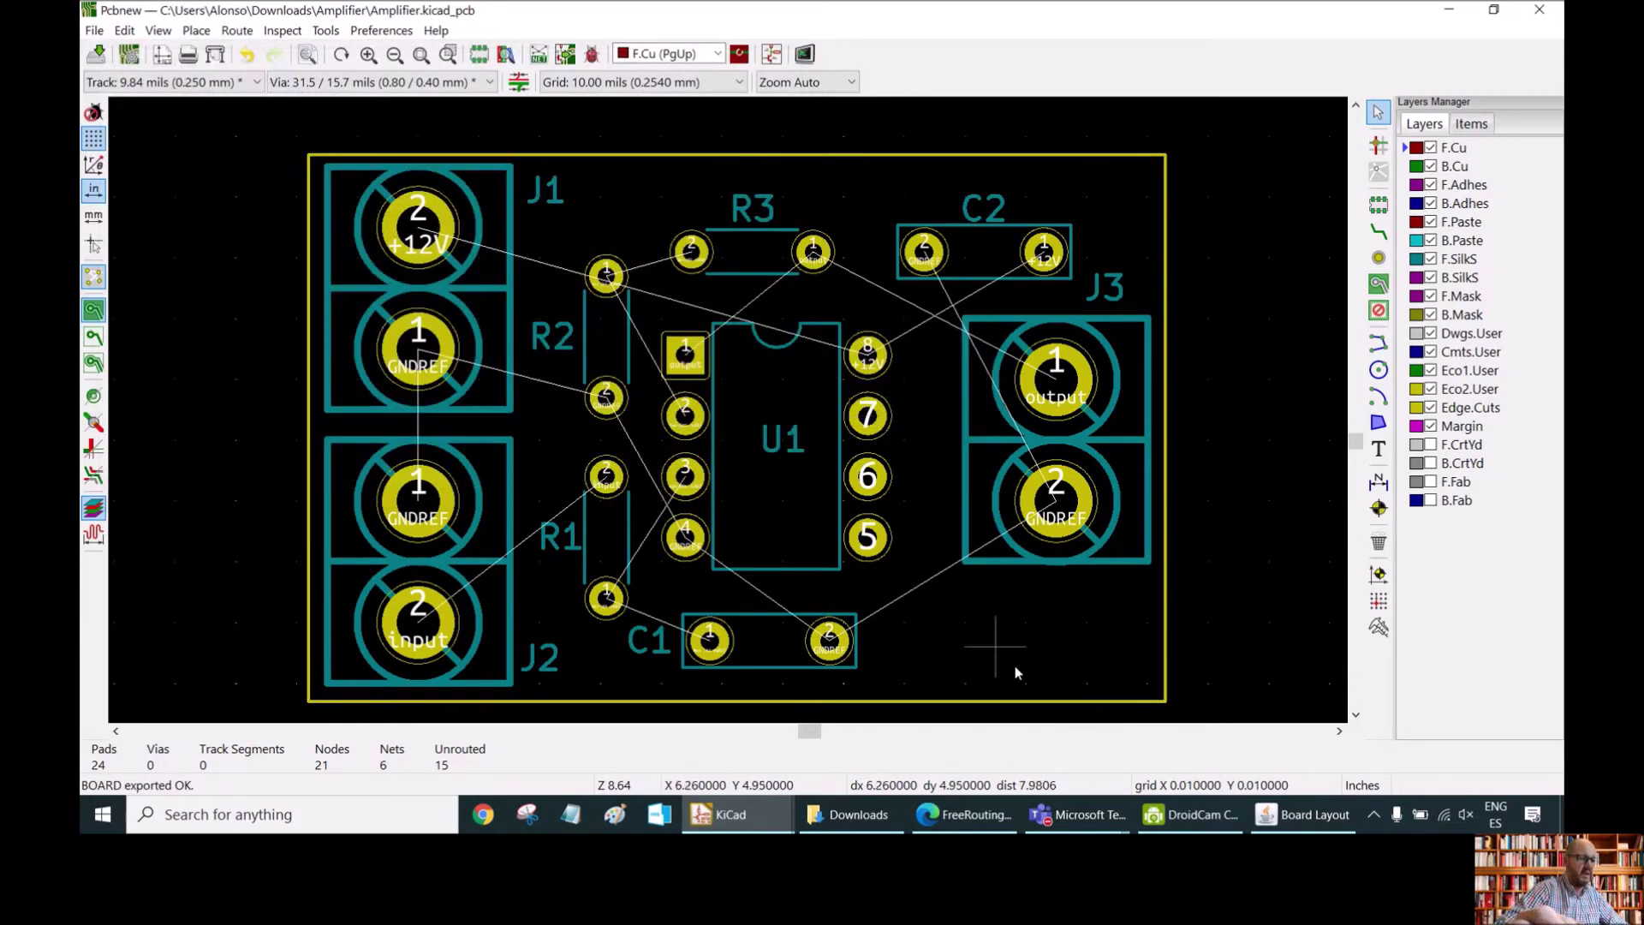
# Switch to FreeRouting's Board Layout window and close the previously routed board
pyautogui.click(1295, 814)
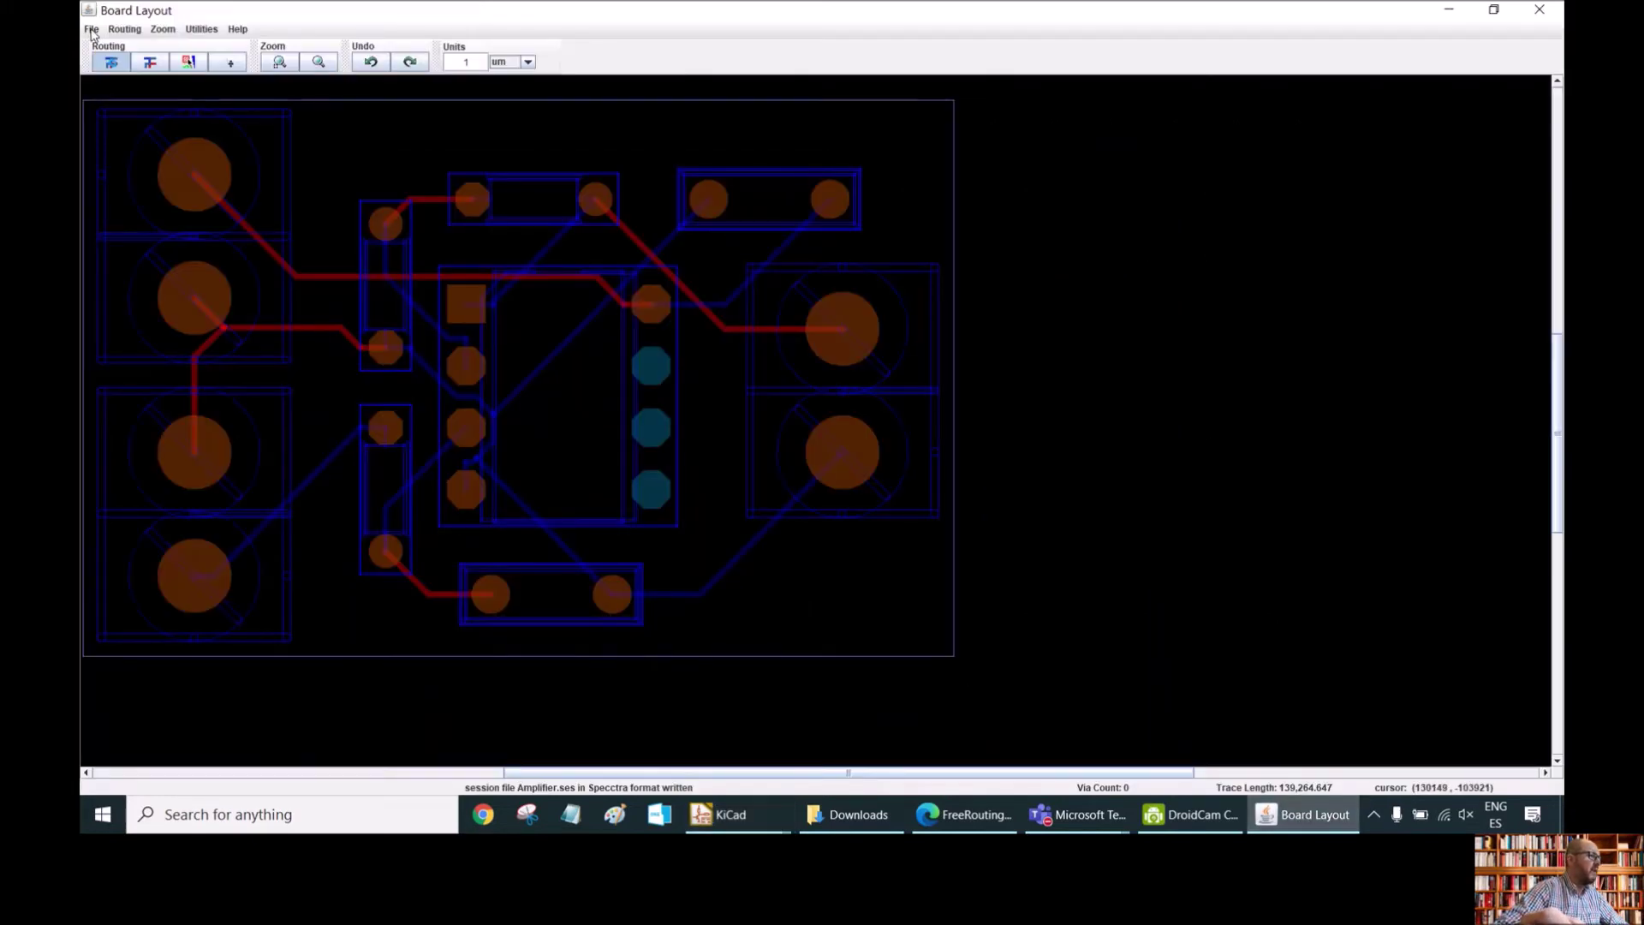
pyautogui.click(91, 31)
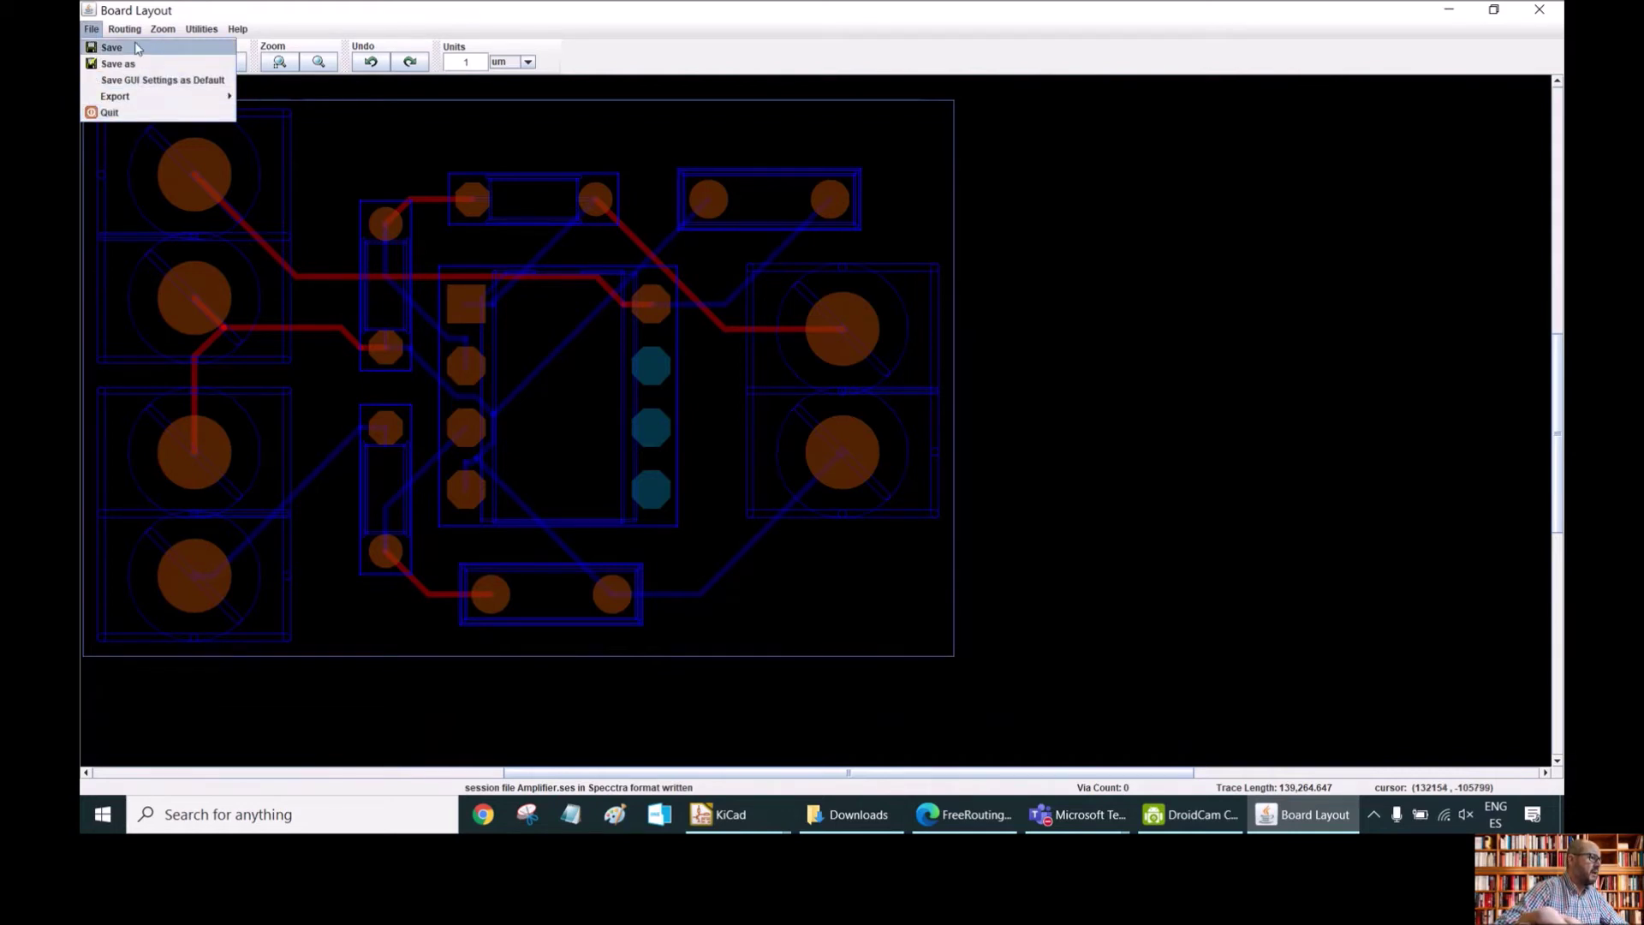
pyautogui.moveTo(125, 30)
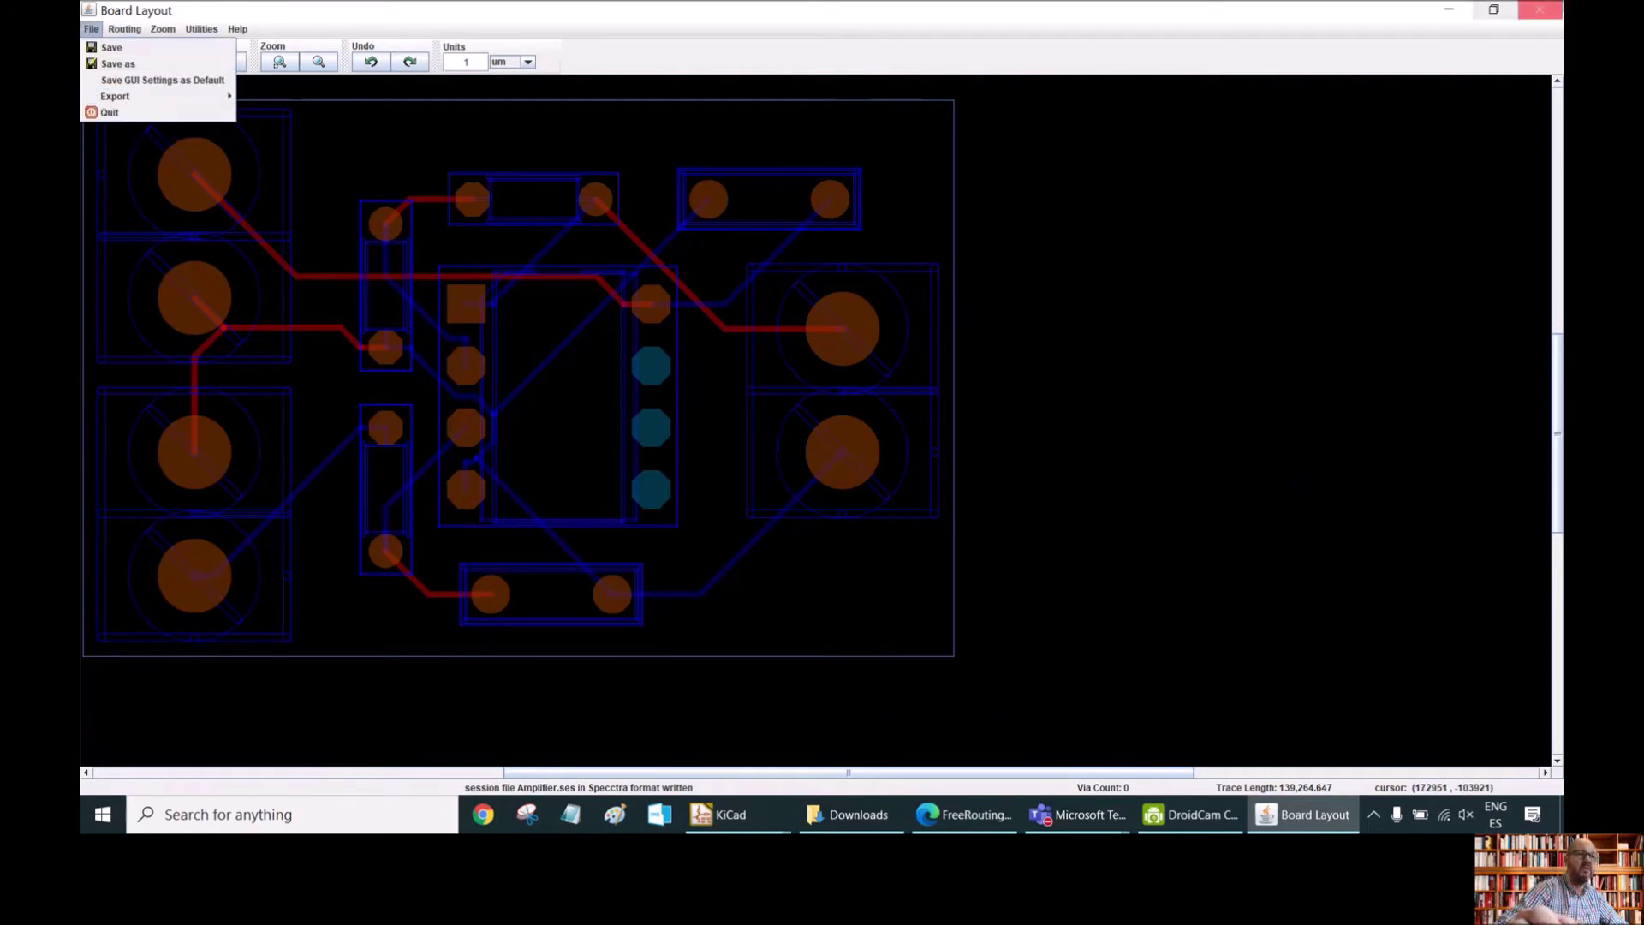
pyautogui.click(1540, 10)
pyautogui.click(801, 424)
# Launch FreeRouting.jar from the Downloads folder again and load the newly exported Amplifier.dsn
pyautogui.click(853, 815)
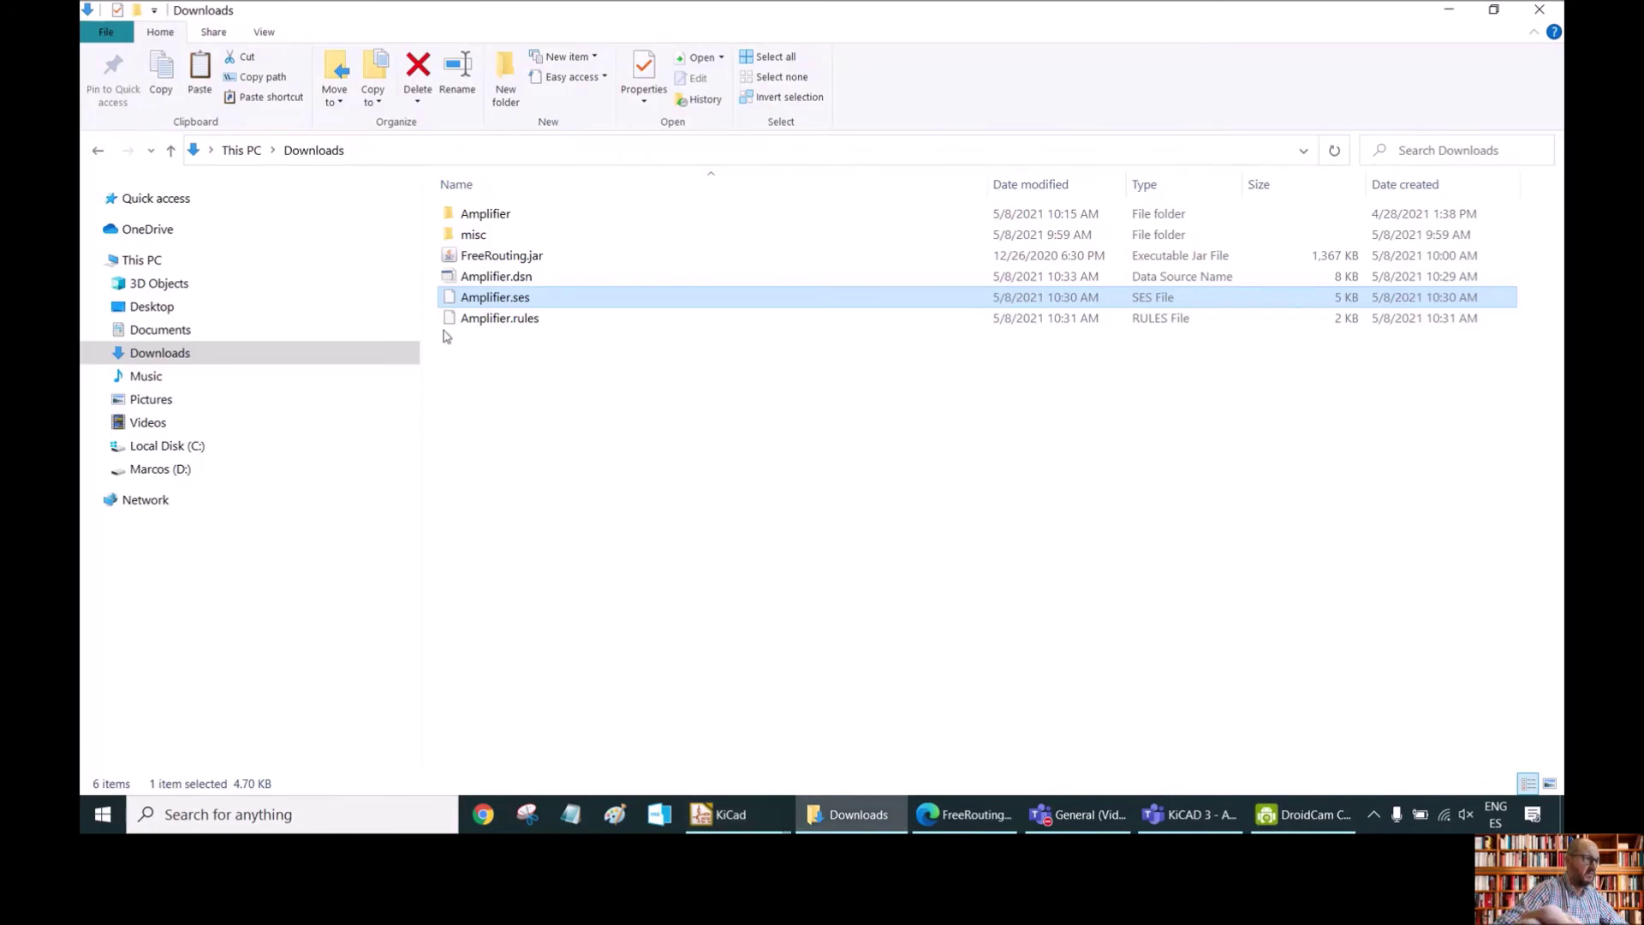
pyautogui.click(518, 259)
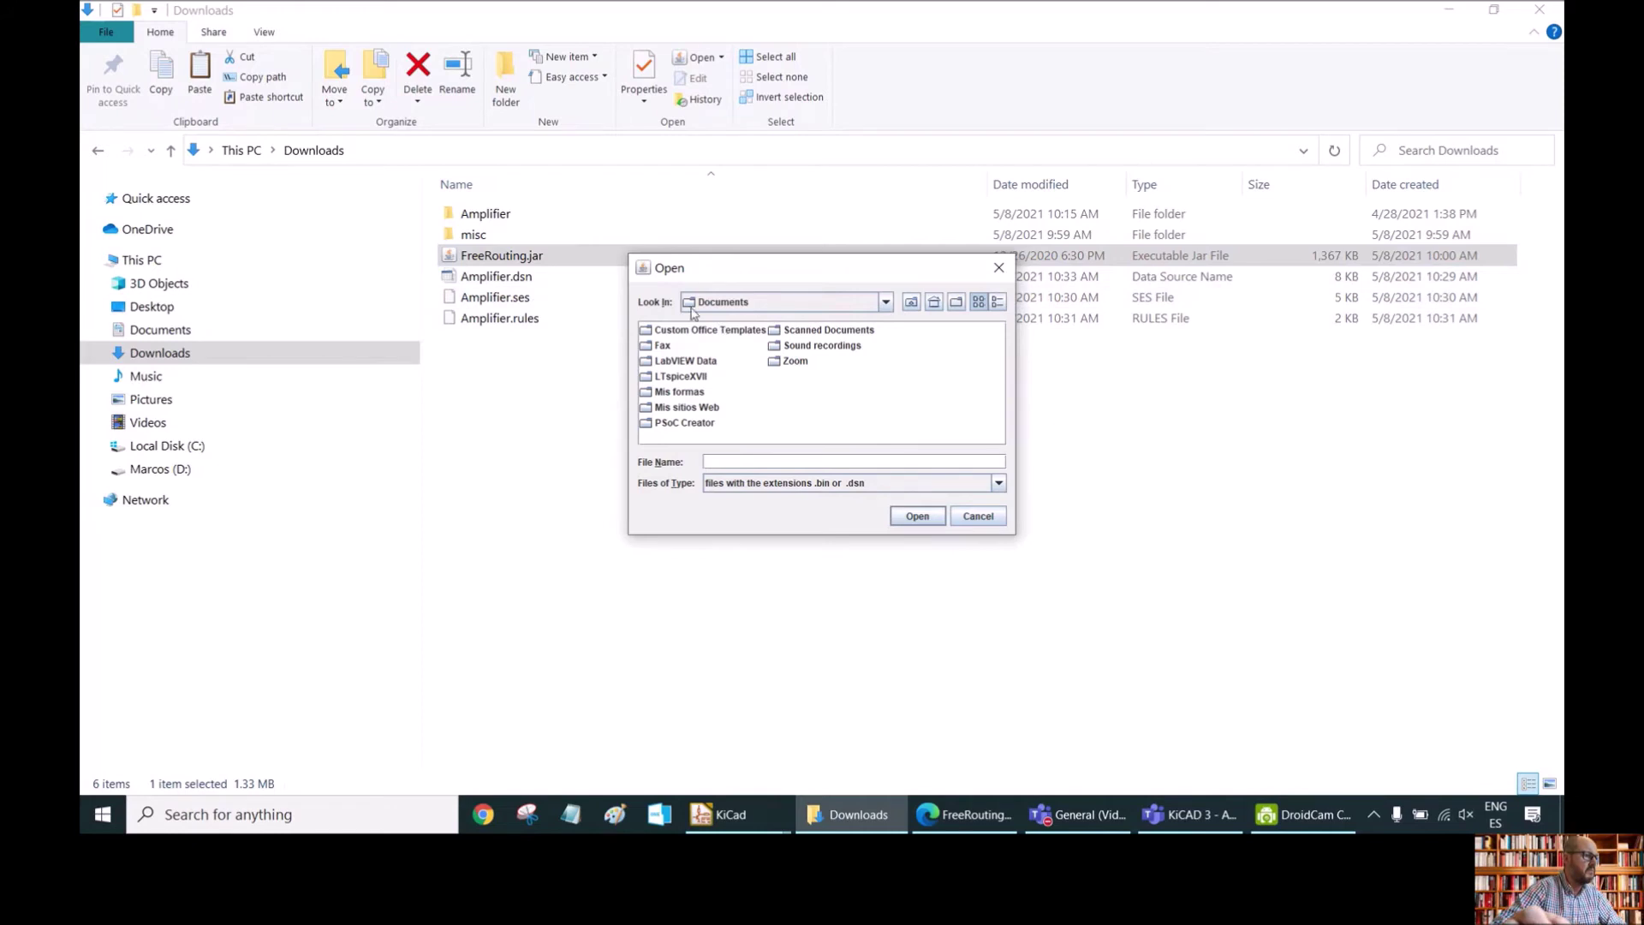
pyautogui.click(775, 305)
pyautogui.moveTo(895, 406); pyautogui.dragTo(893, 374)
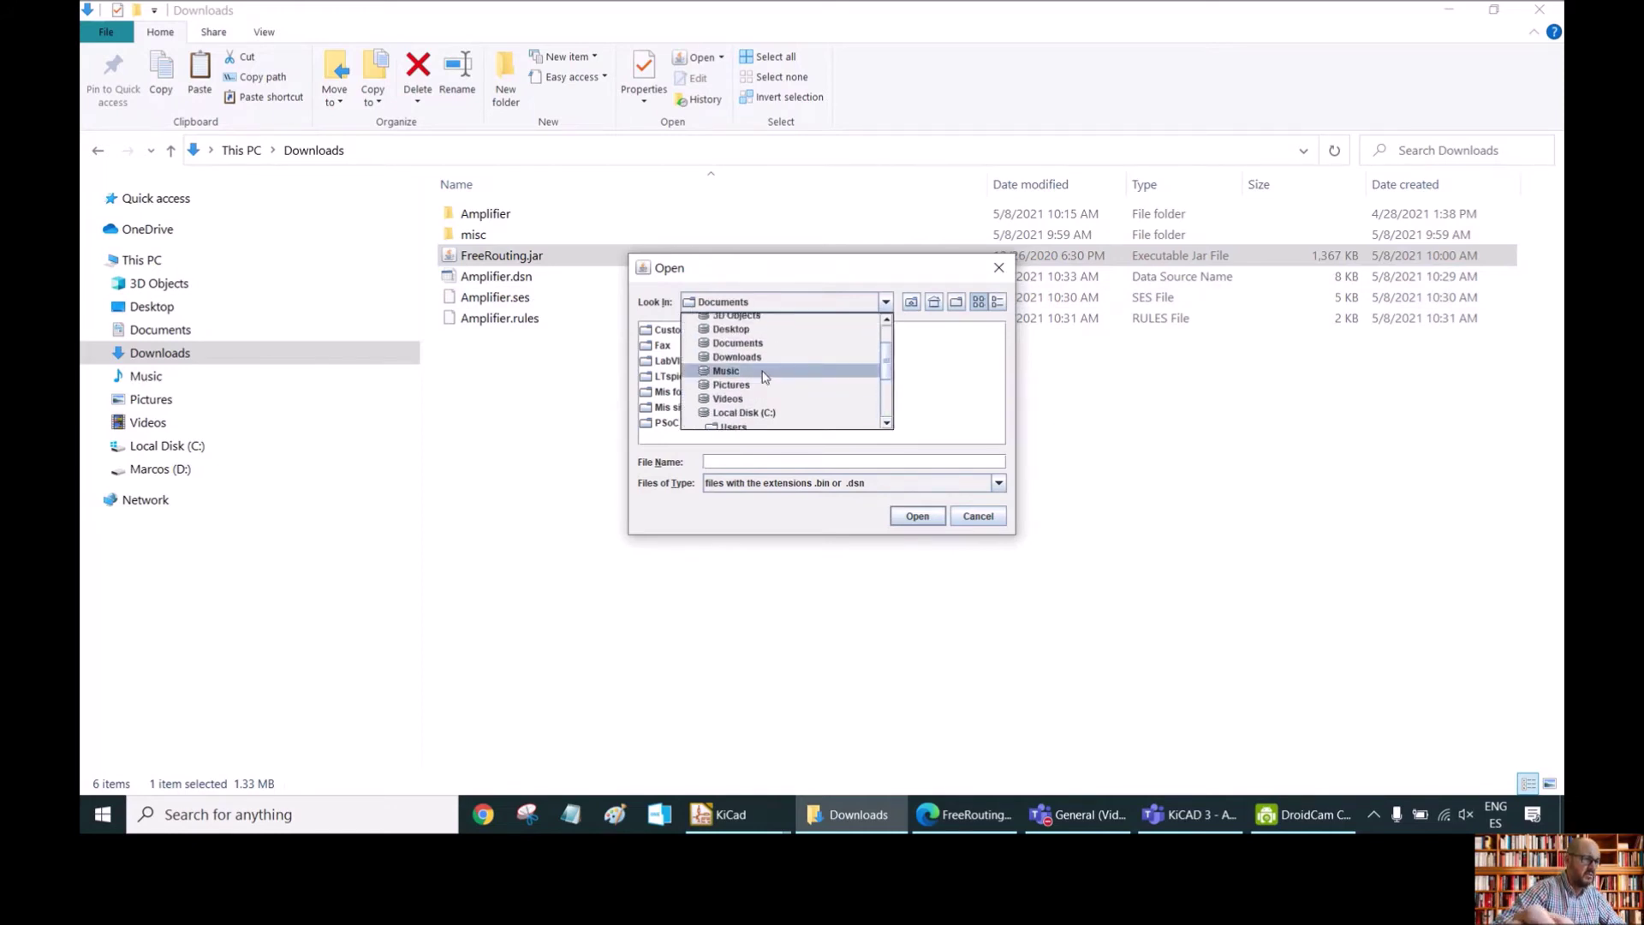
pyautogui.click(750, 357)
pyautogui.click(689, 366)
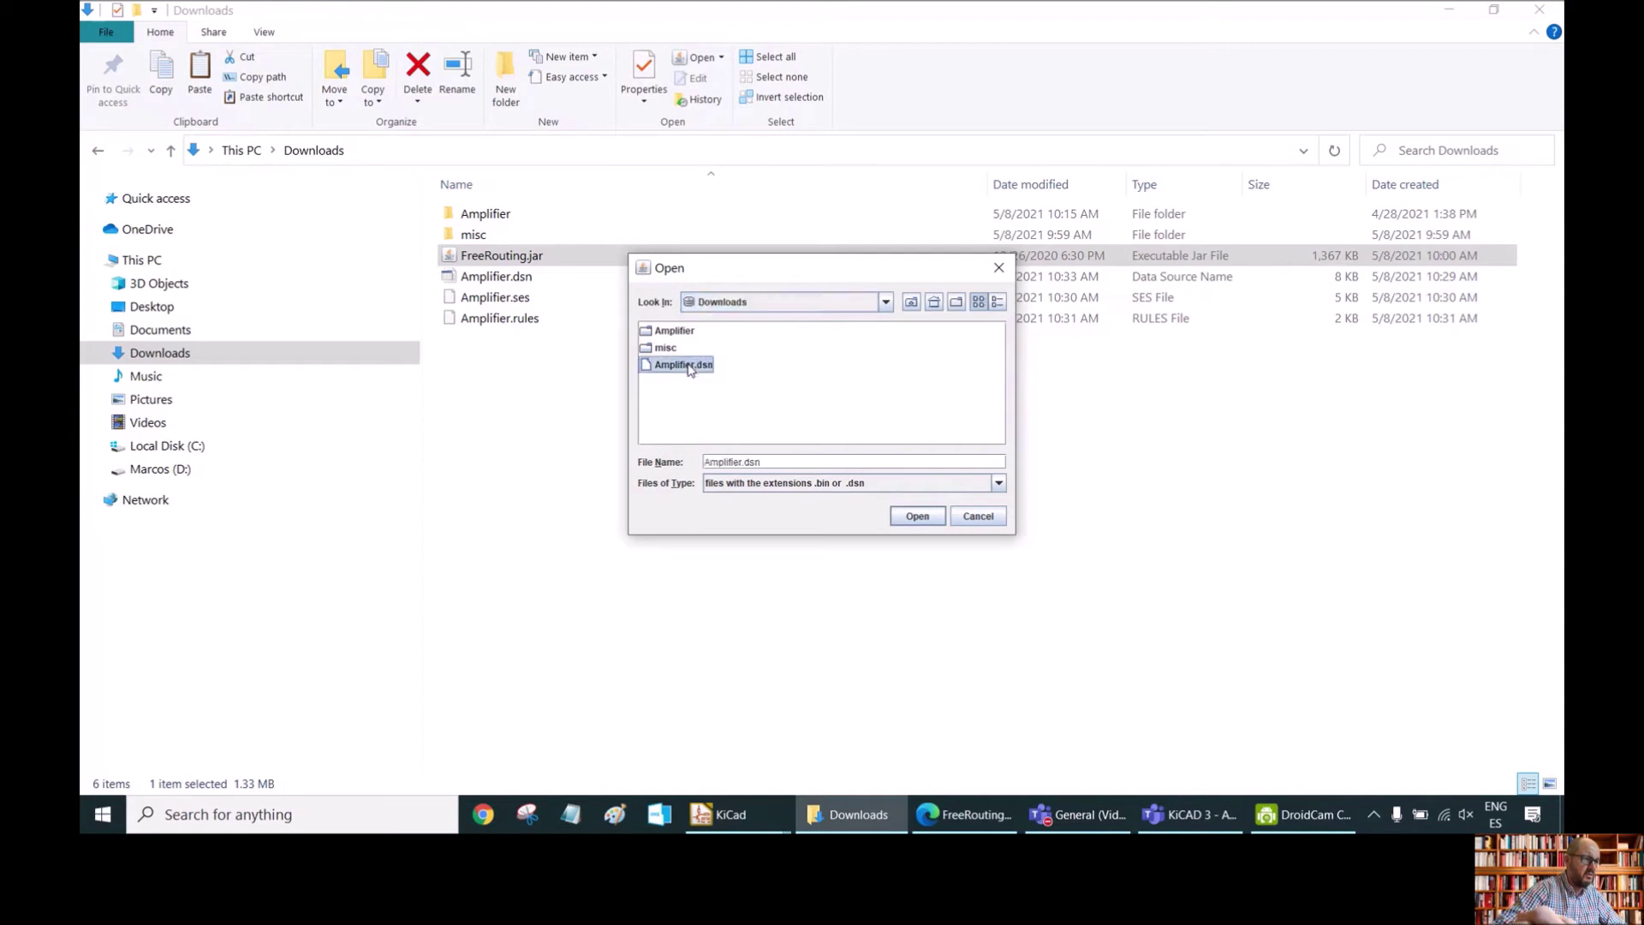
pyautogui.click(915, 517)
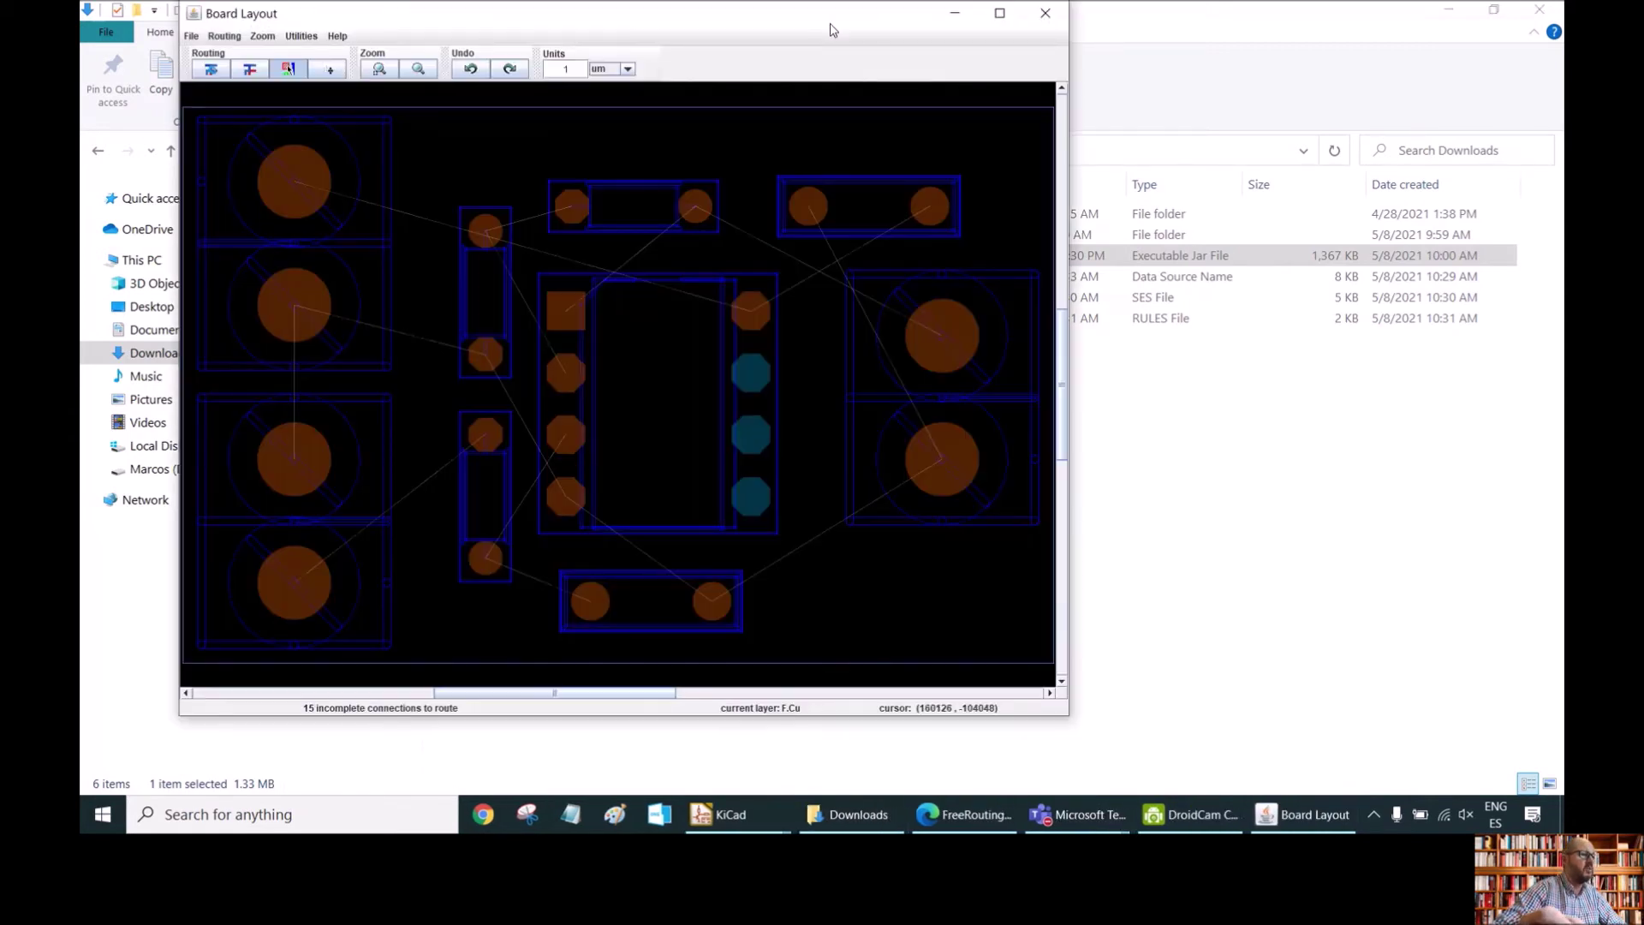
# Maximize the board window, open the net class rules and remove the "default" net class
pyautogui.doubleClick(825, 22)
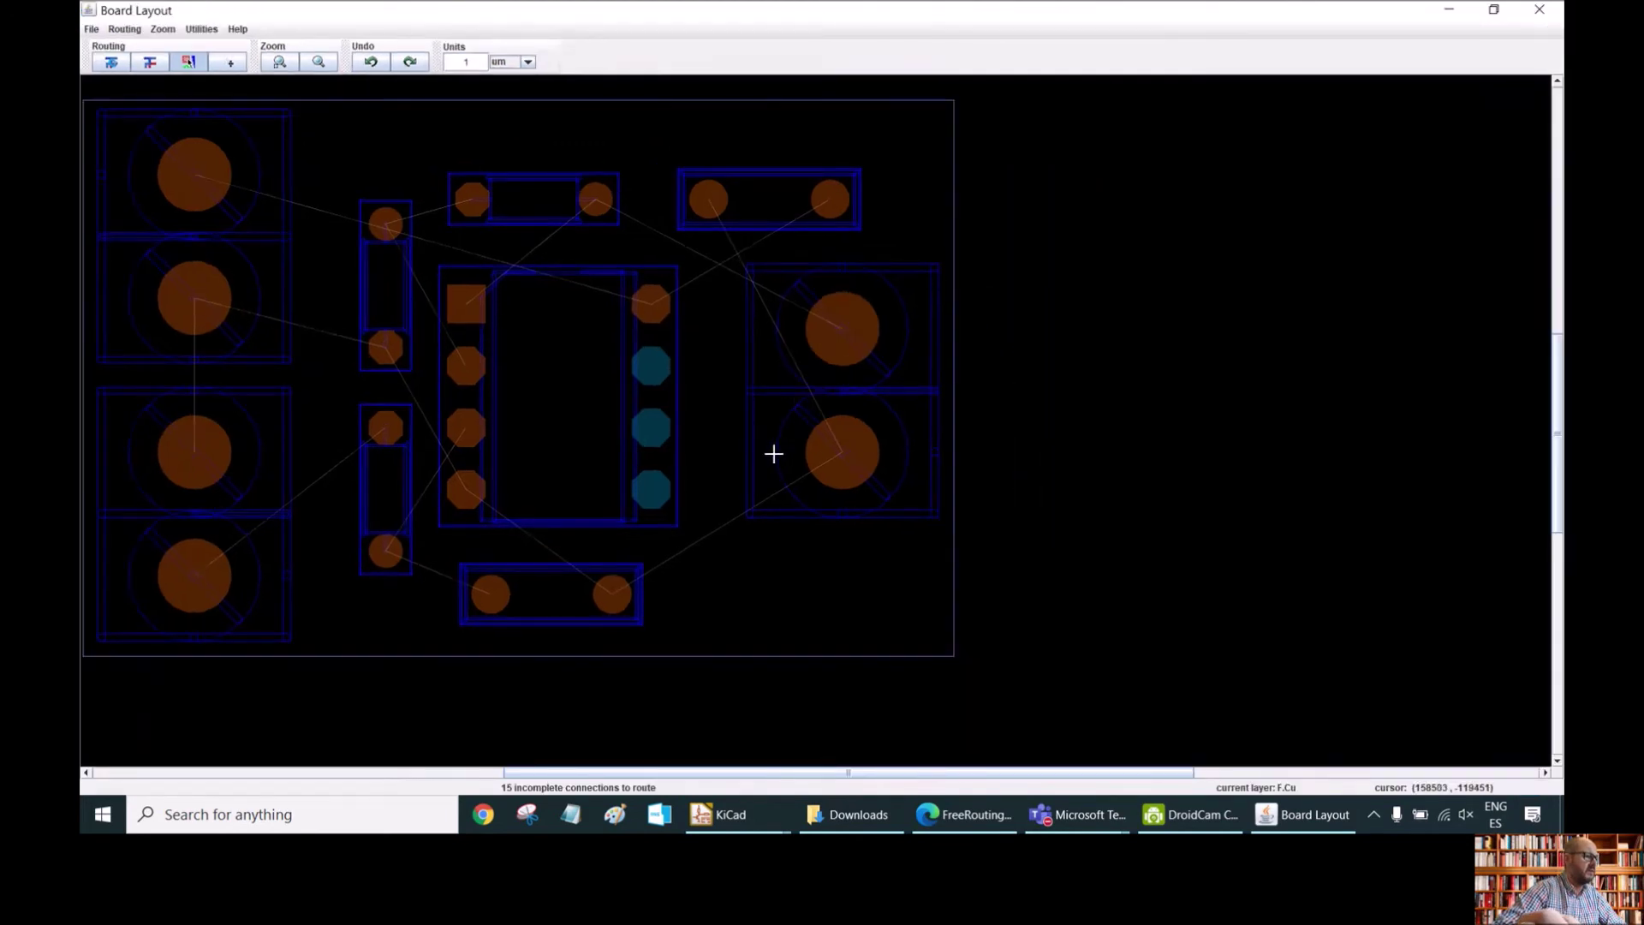
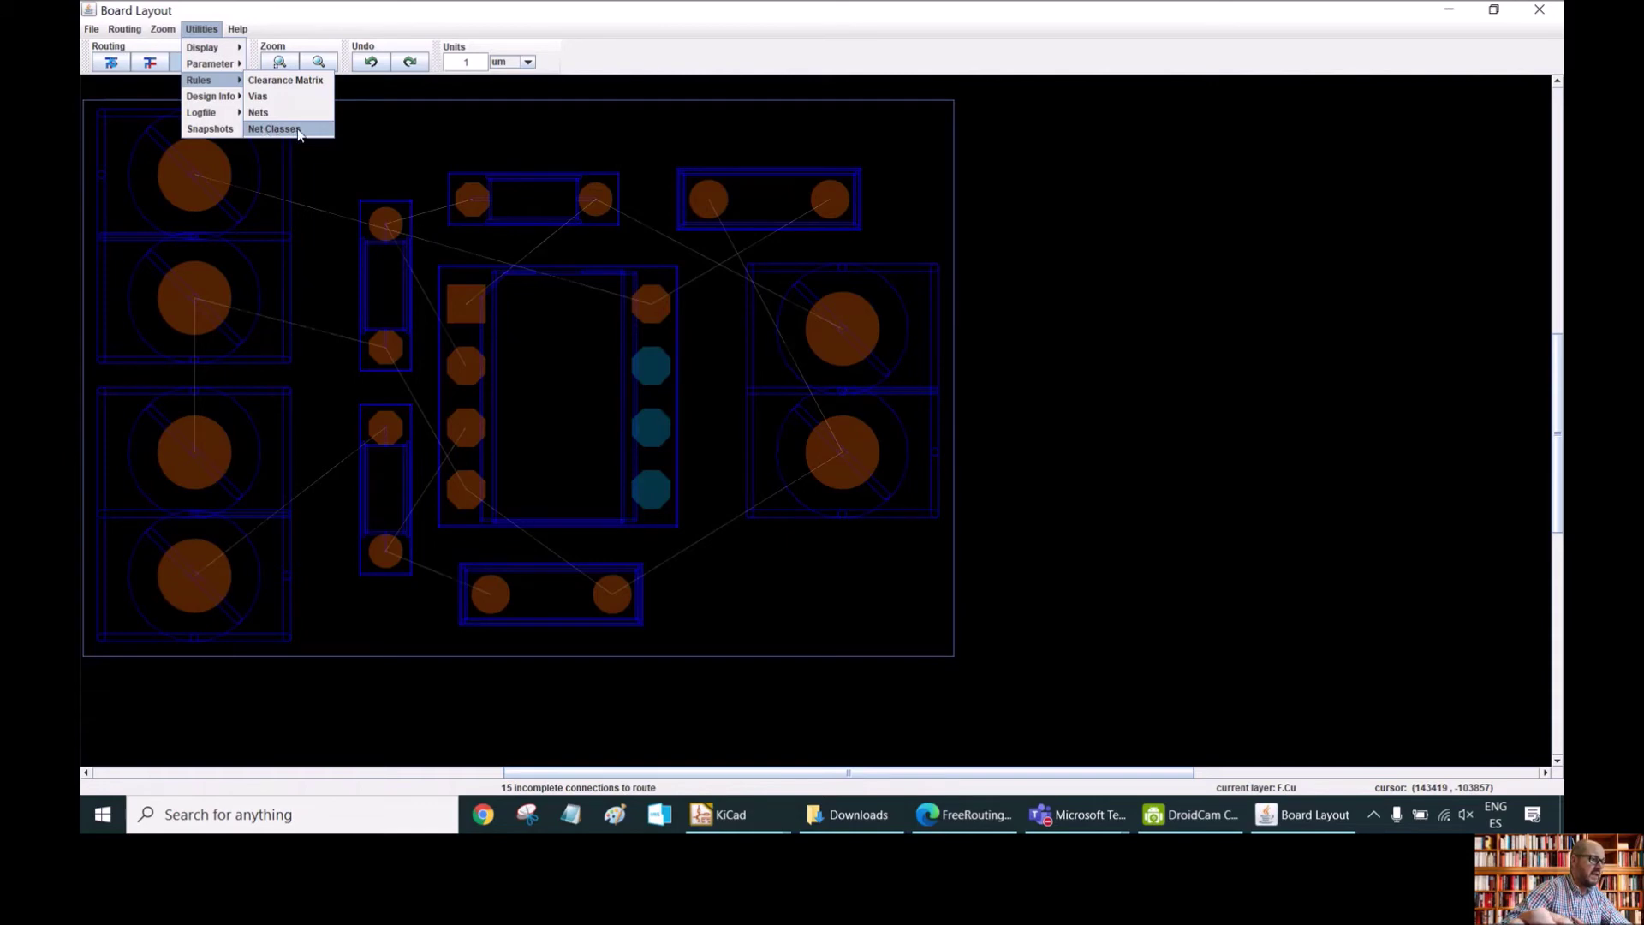
pyautogui.click(286, 130)
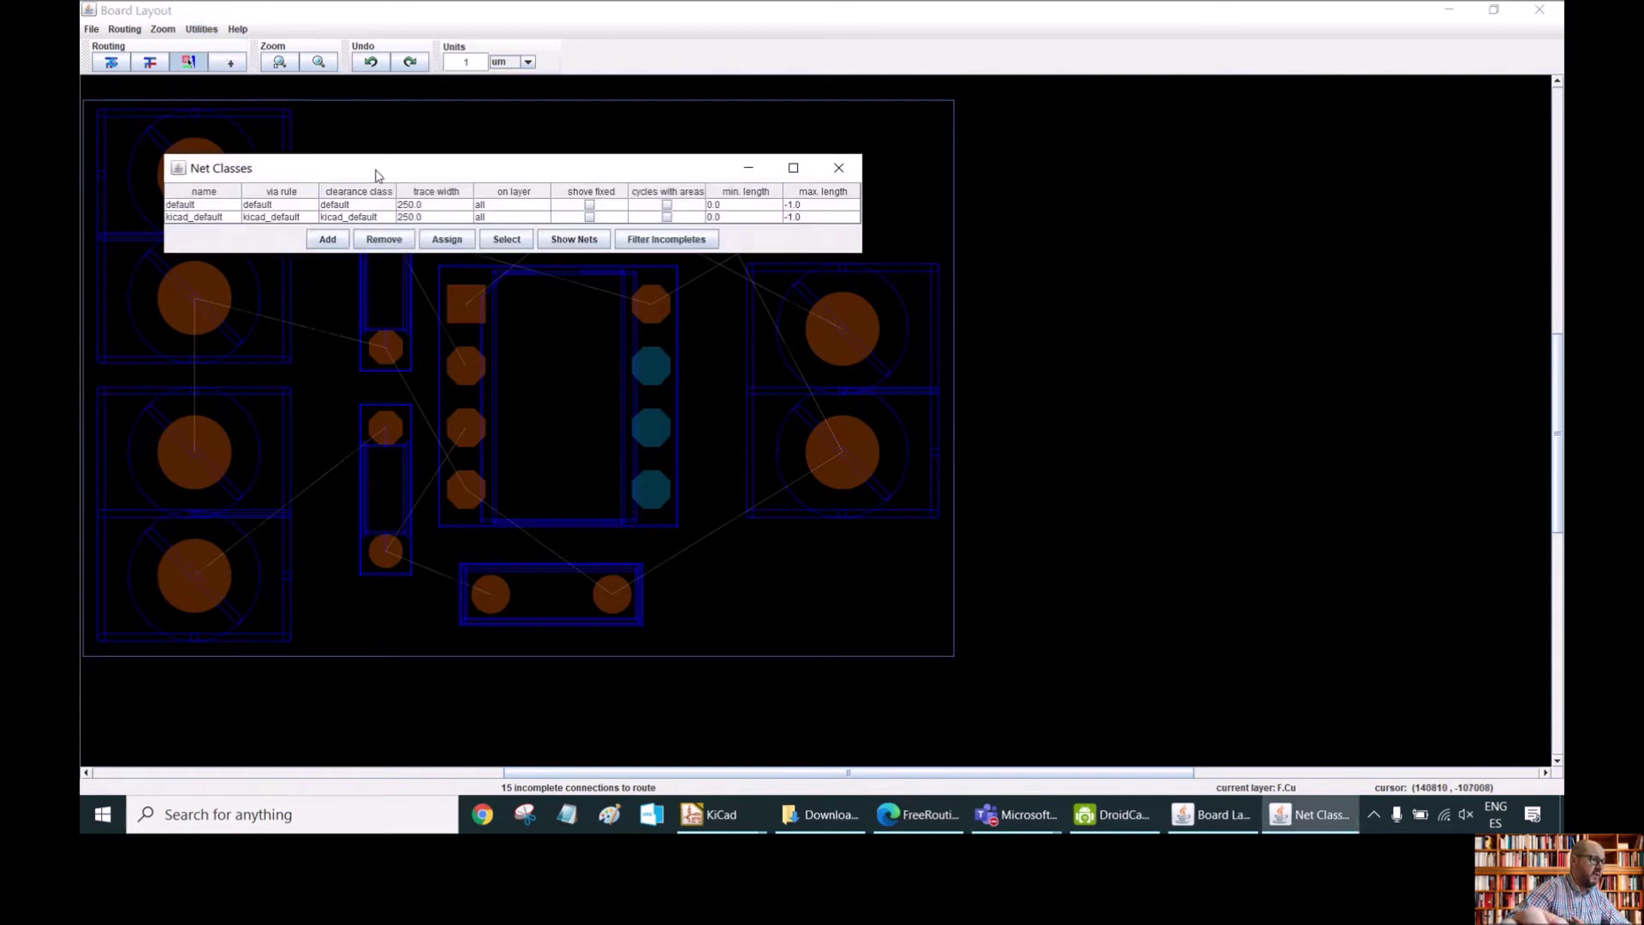
pyautogui.moveTo(378, 172); pyautogui.dragTo(525, 172)
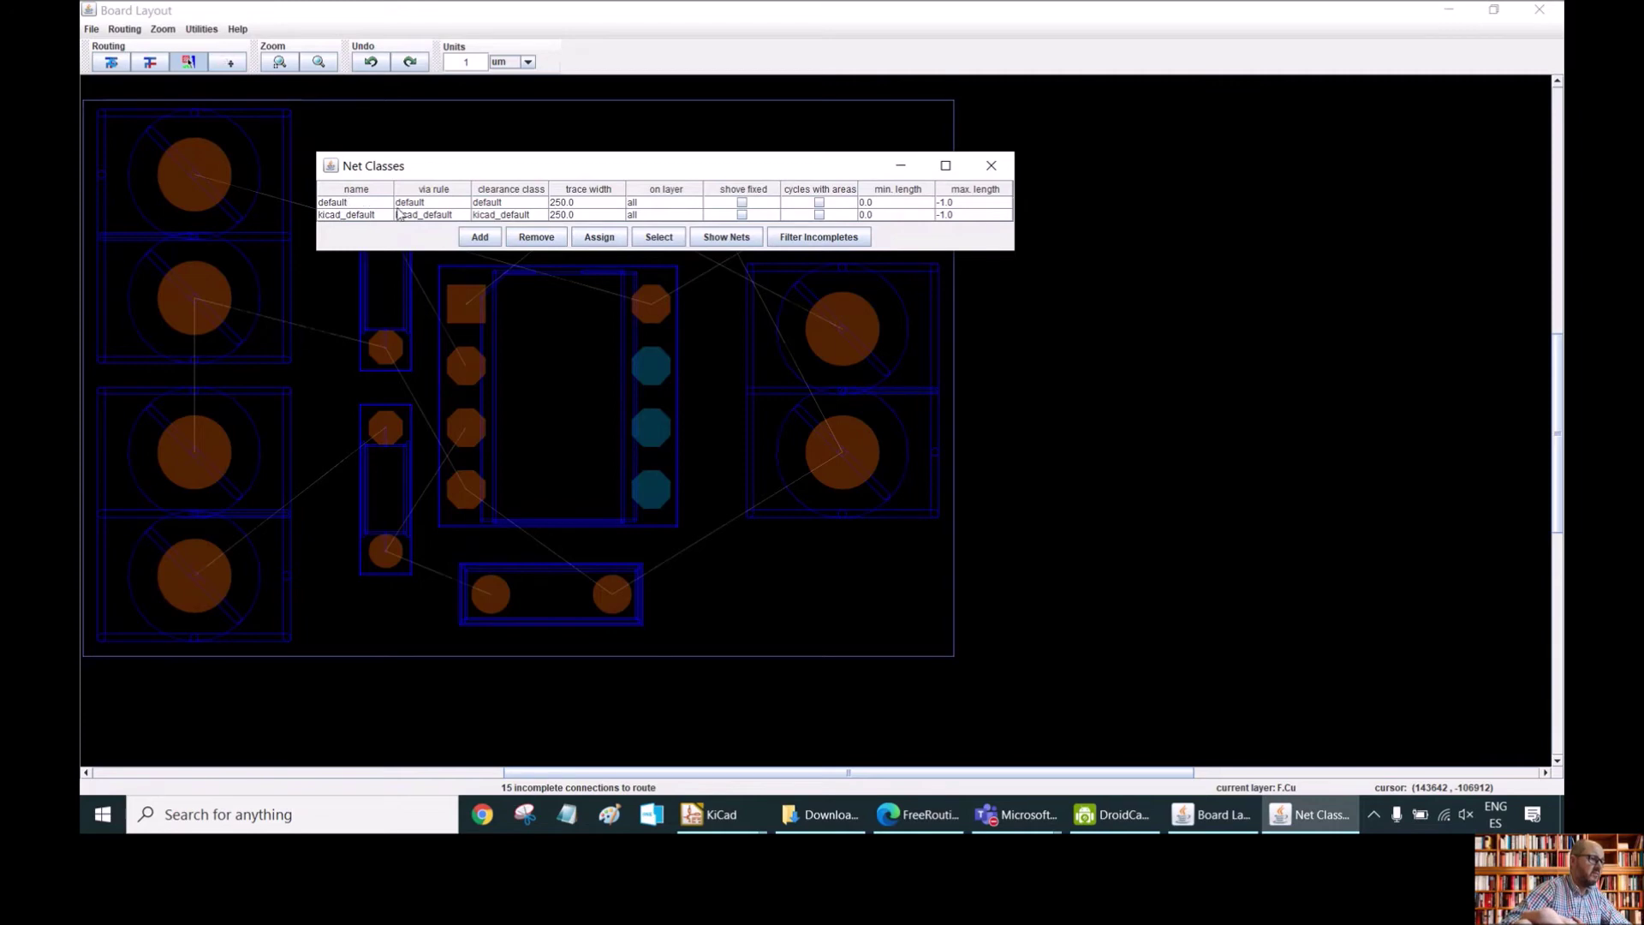
pyautogui.click(359, 203)
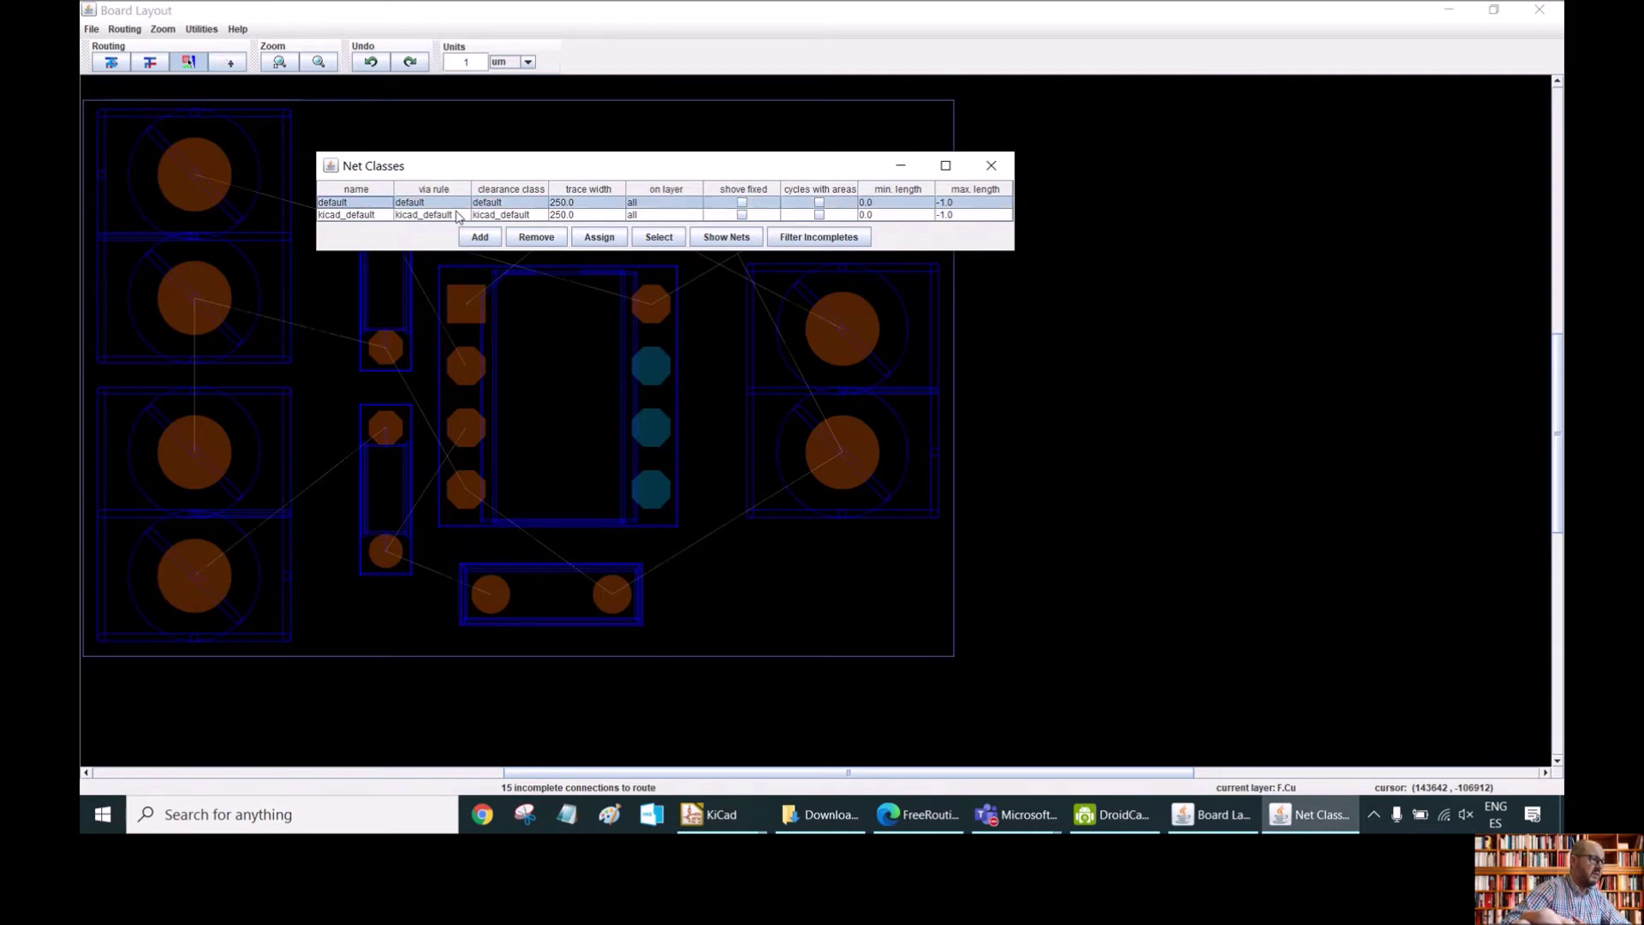
pyautogui.click(535, 238)
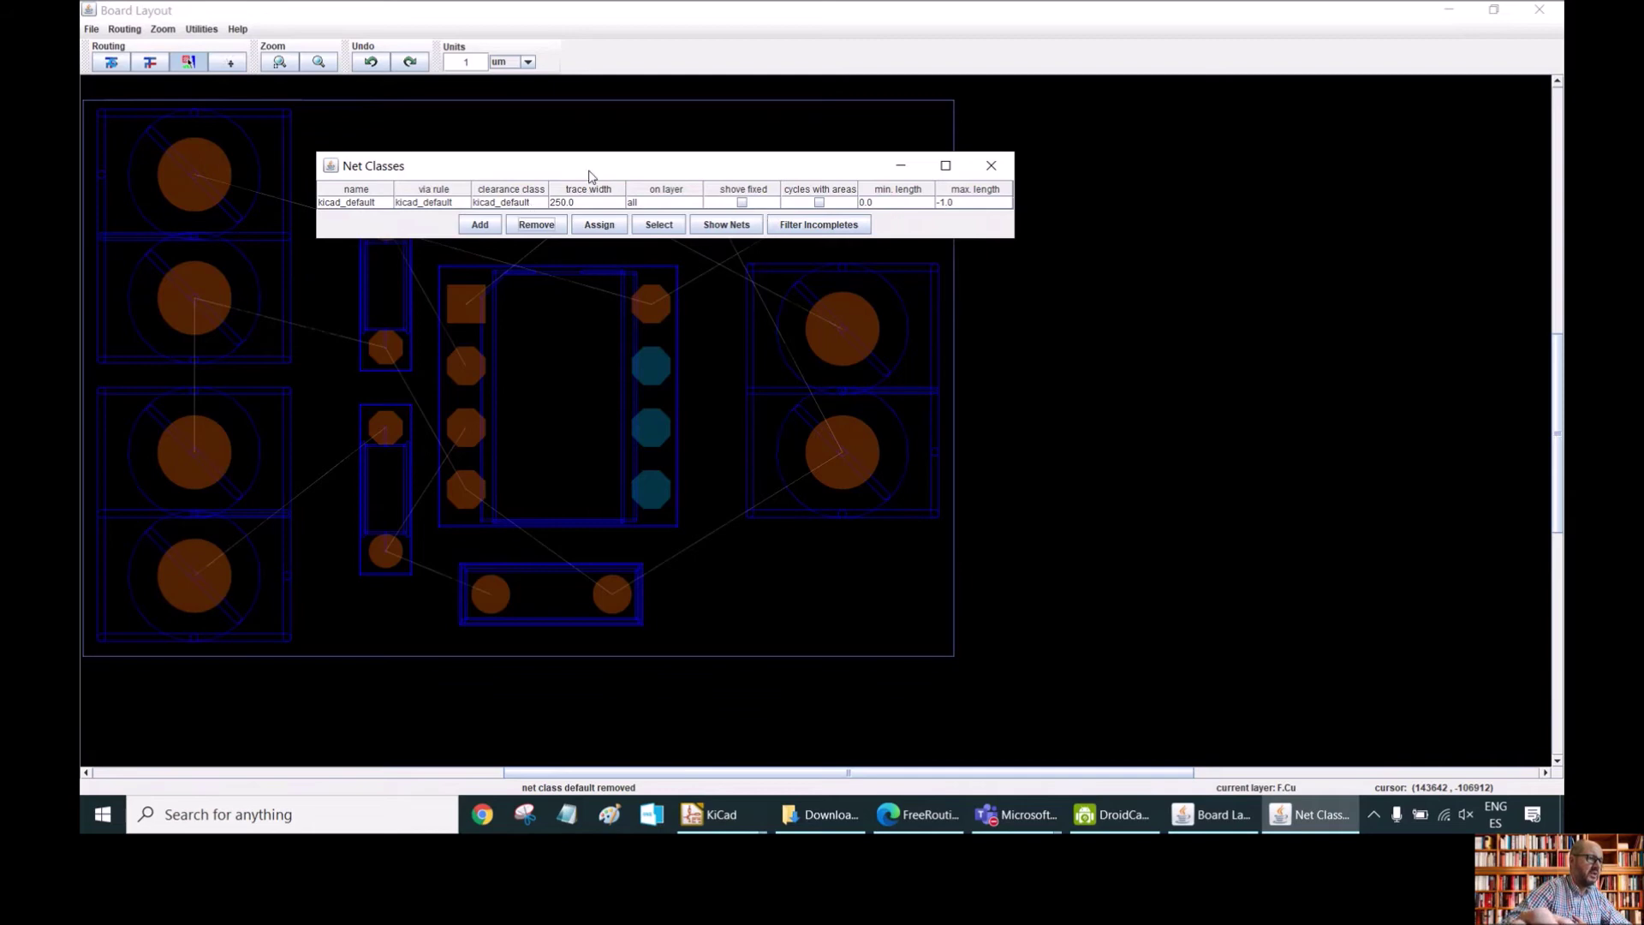
# Set the kicad_default net class's trace width to 0 on the F.Cu layer
pyautogui.moveTo(591, 173); pyautogui.dragTo(573, 146)
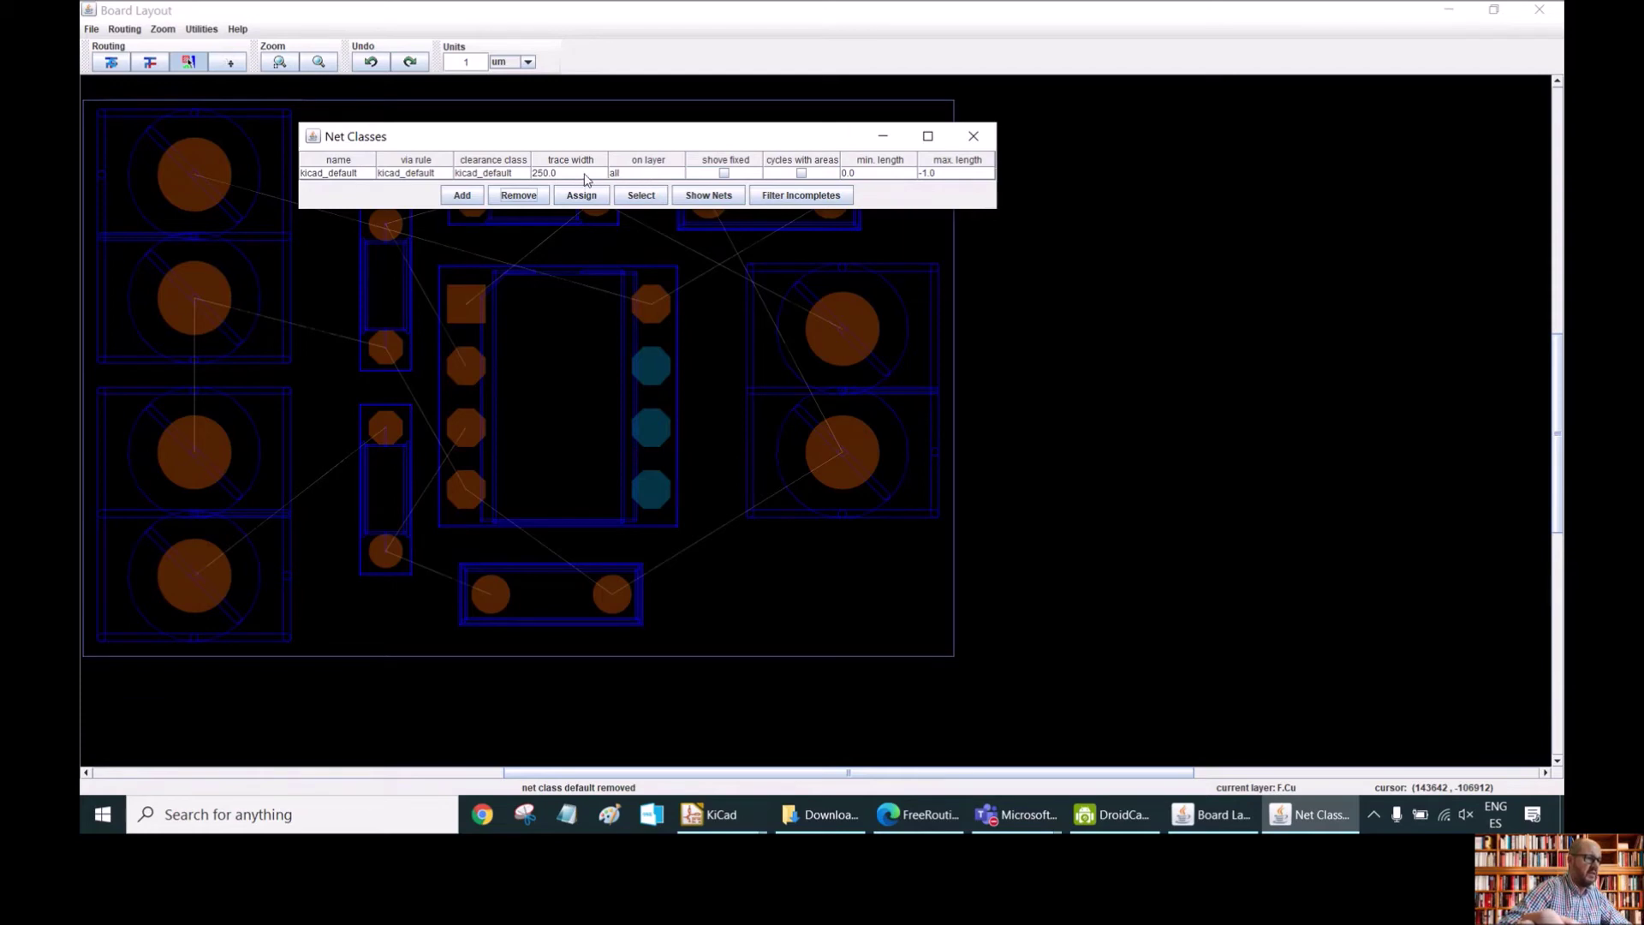
pyautogui.click(636, 176)
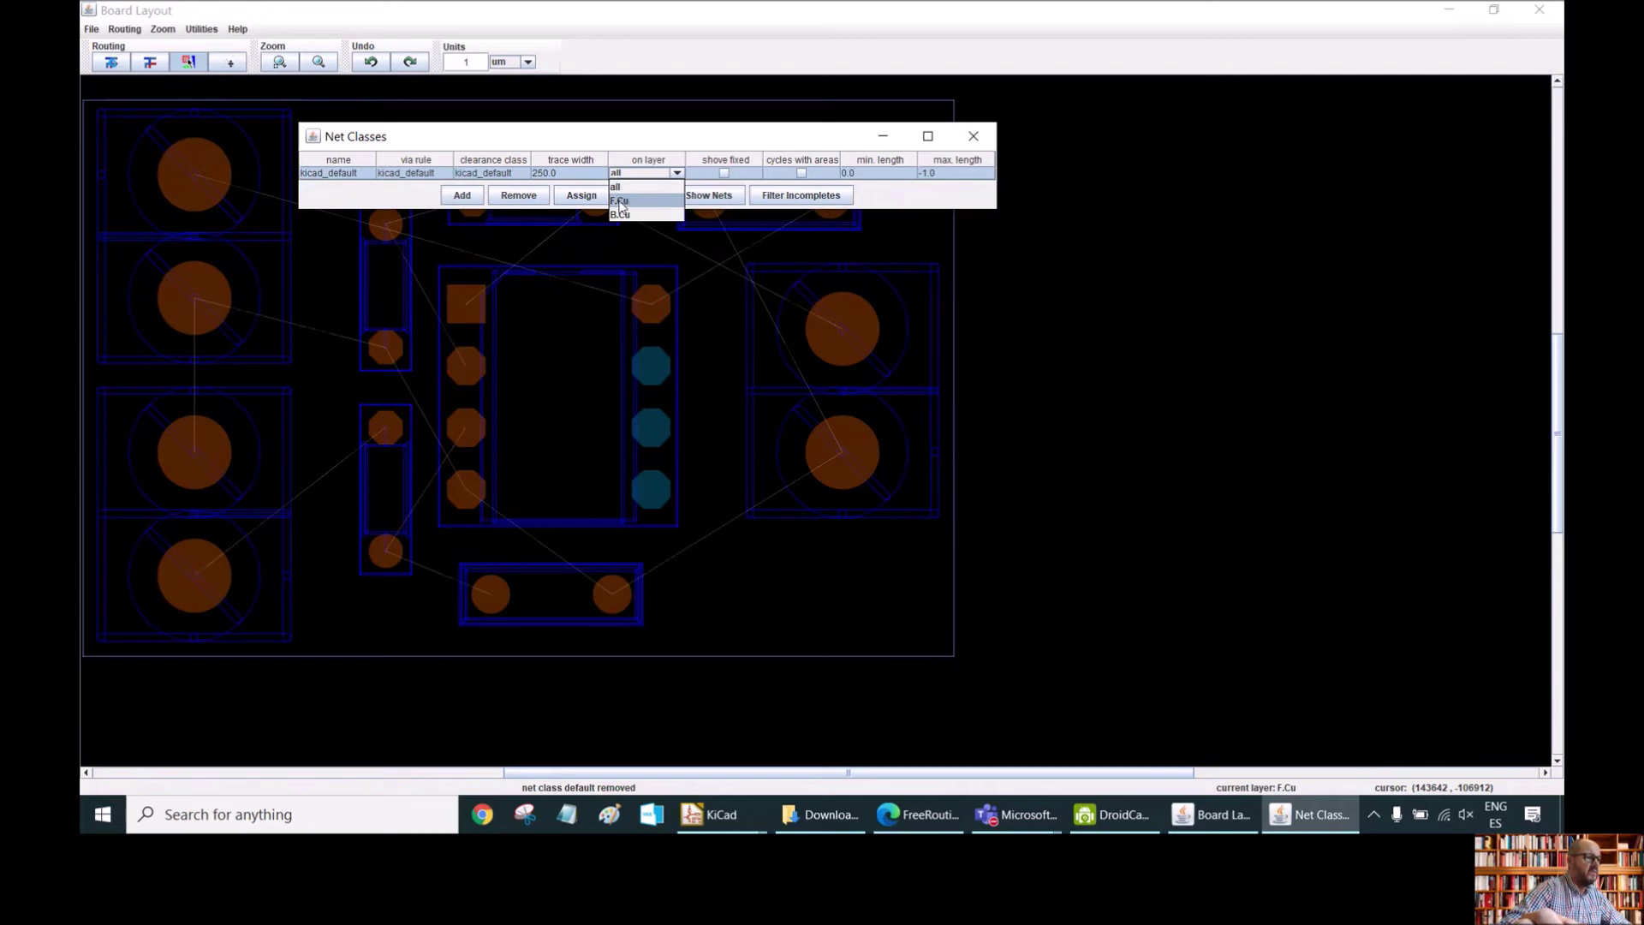
pyautogui.click(636, 201)
pyautogui.doubleClick(575, 173)
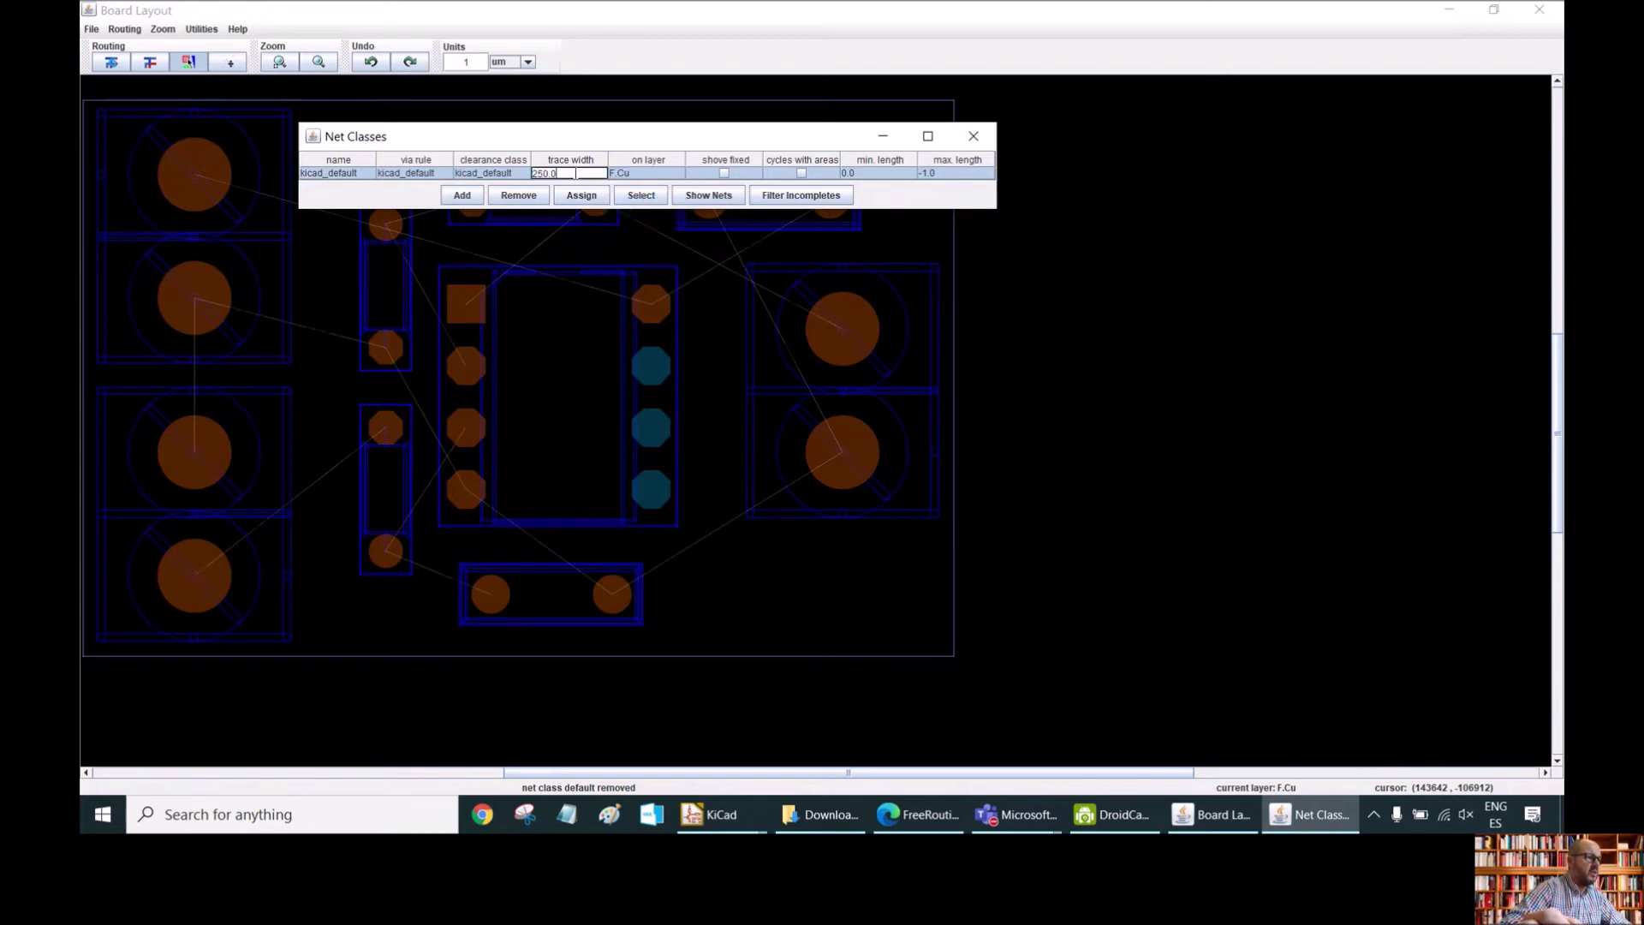
pyautogui.press('BackSpace')
pyautogui.press('BackSpace')
pyautogui.press('BackSpace')
pyautogui.press('BackSpace')
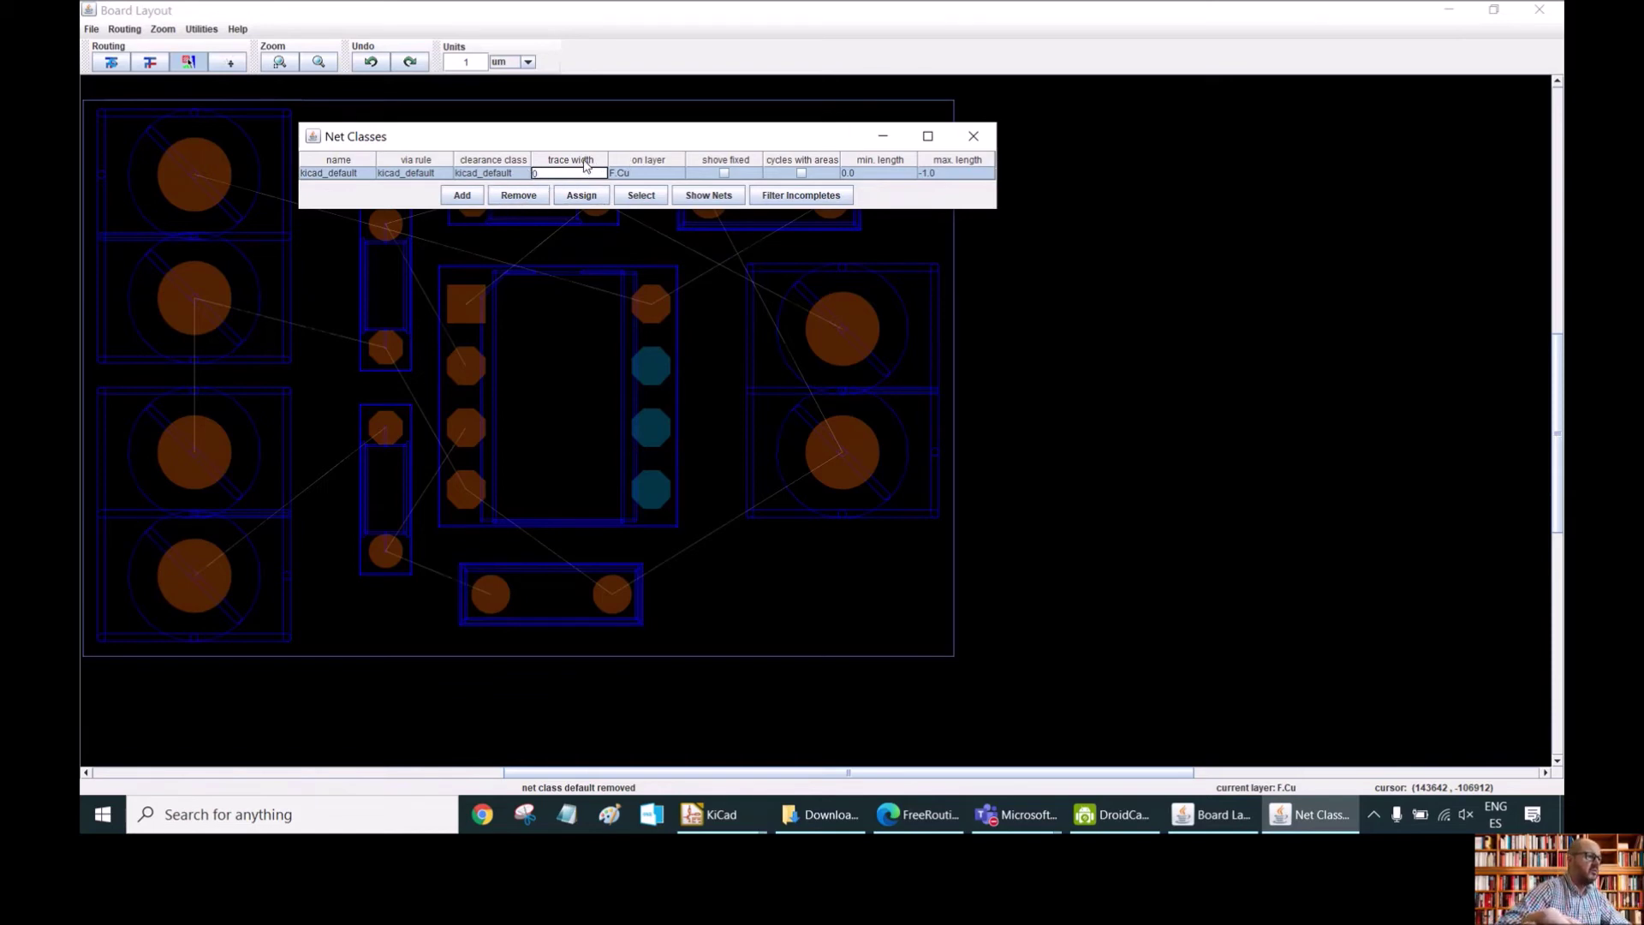
pyautogui.click(581, 195)
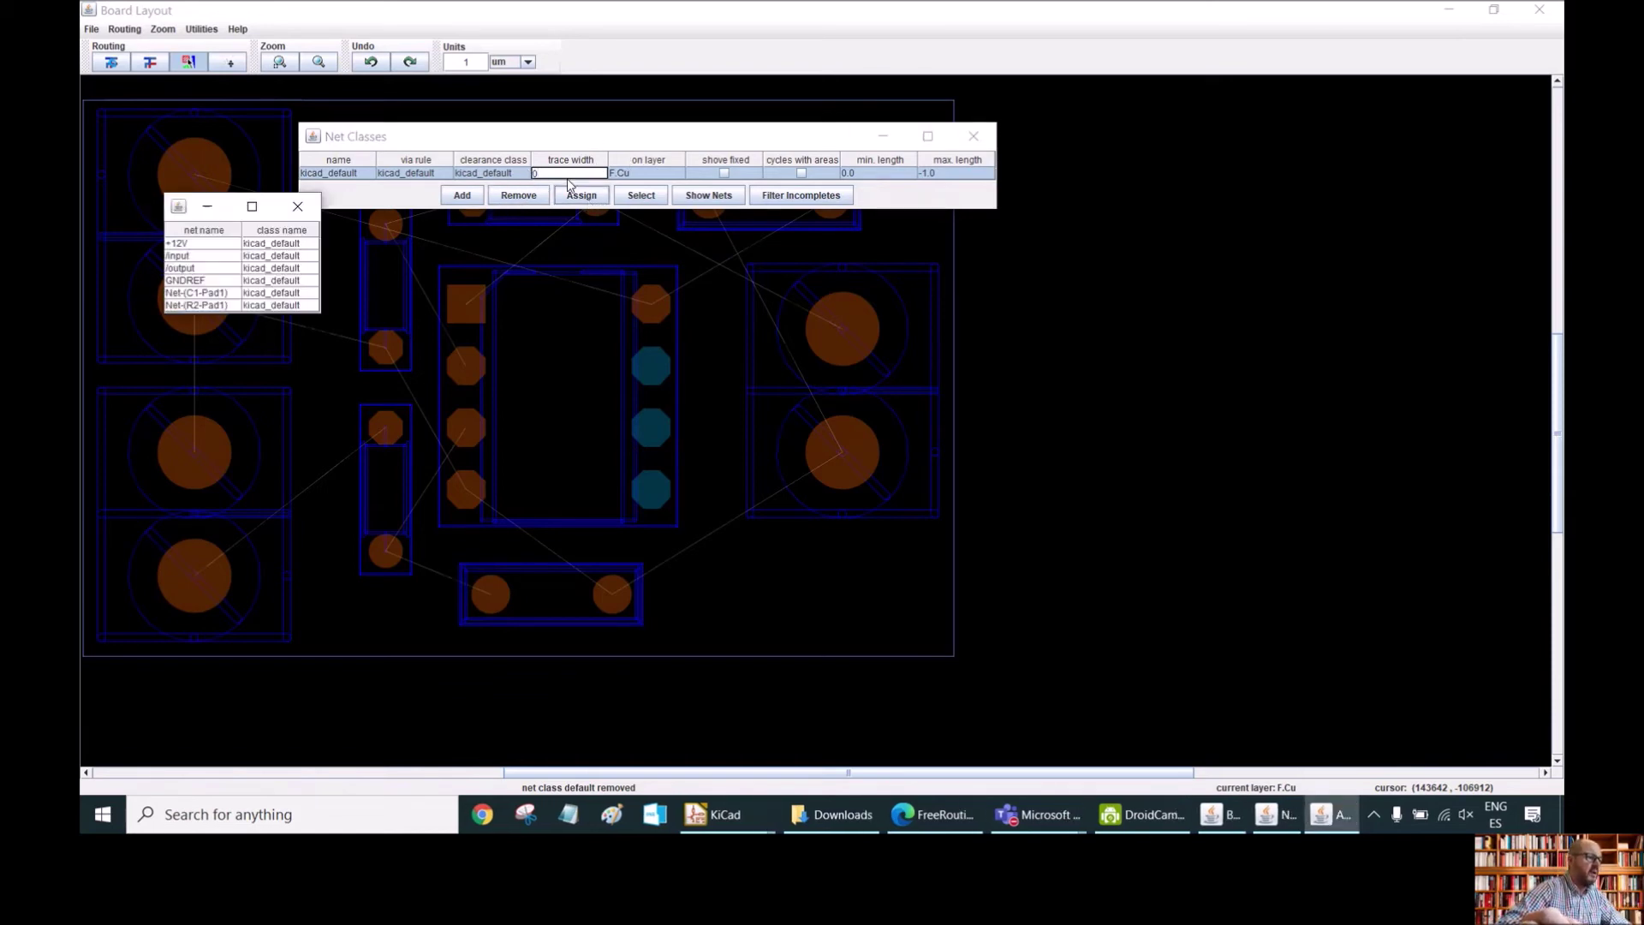
pyautogui.click(297, 210)
pyautogui.click(649, 174)
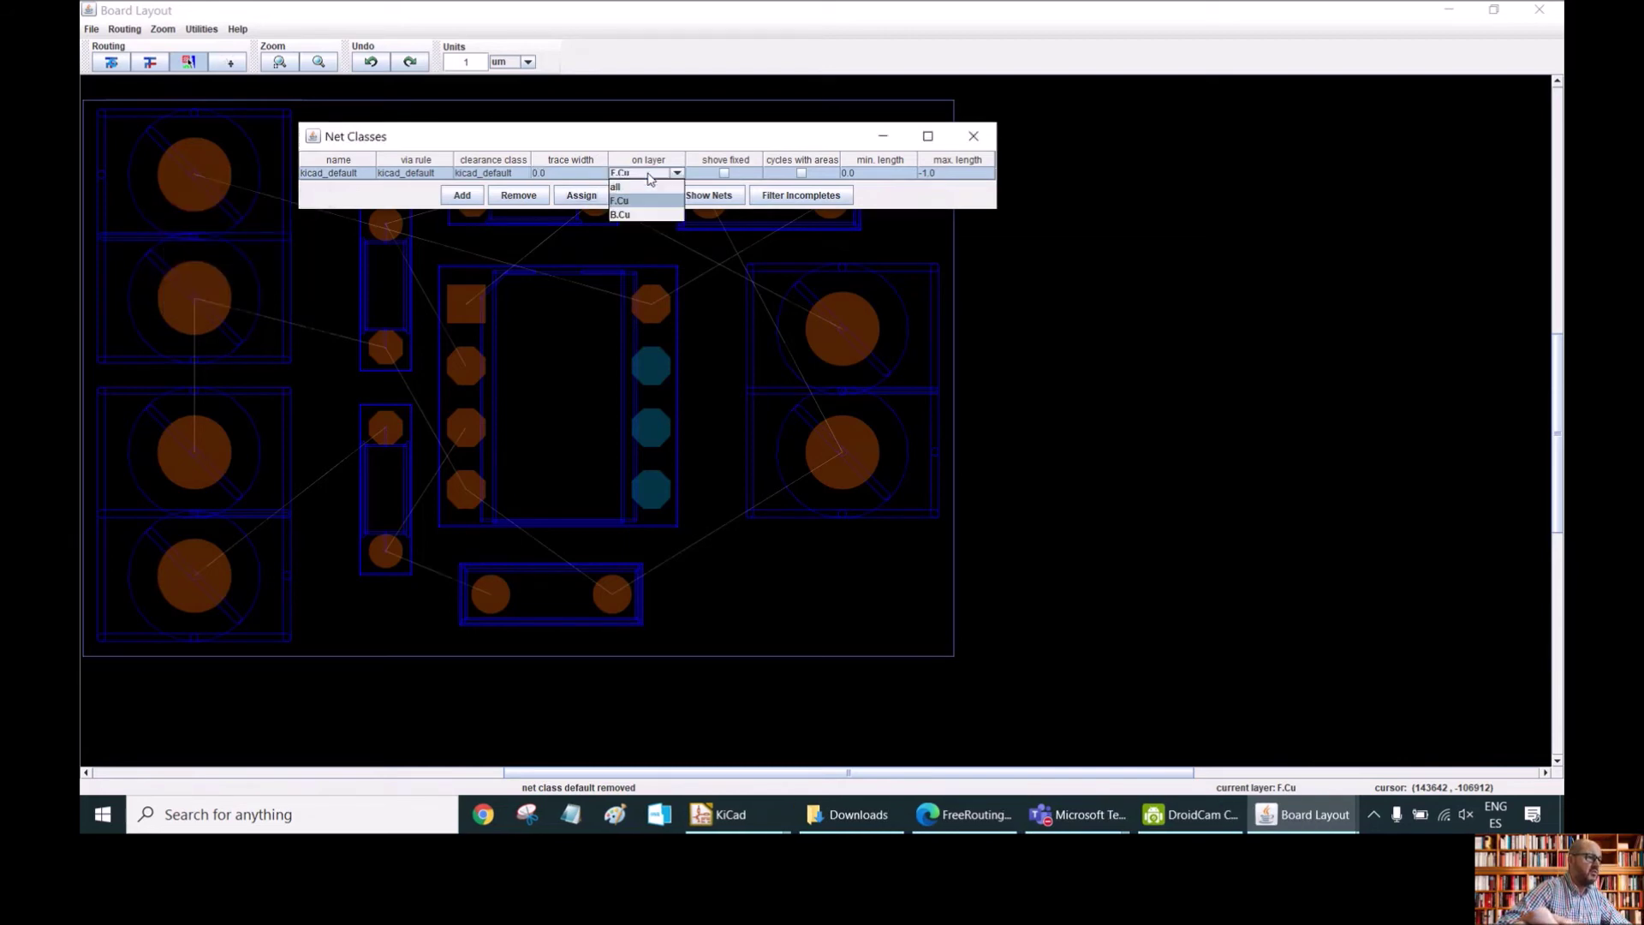
pyautogui.click(674, 158)
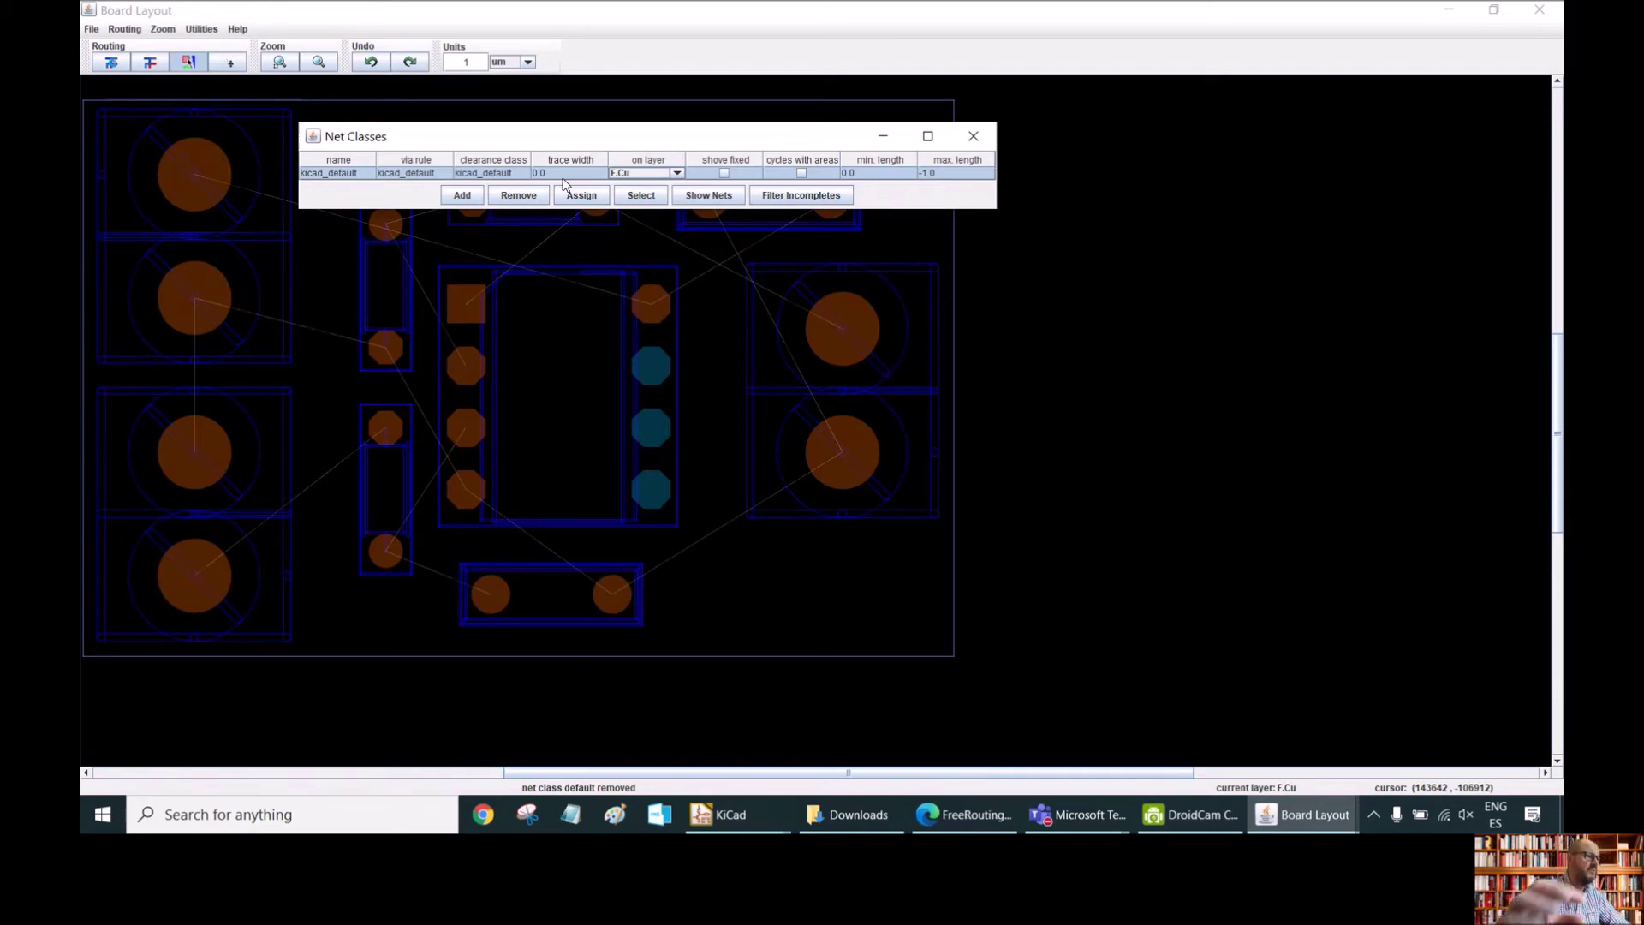
# Set the kicad_default net class's trace width to 500 um on the B.Cu layer
pyautogui.click(676, 172)
pyautogui.click(637, 213)
pyautogui.doubleClick(548, 174)
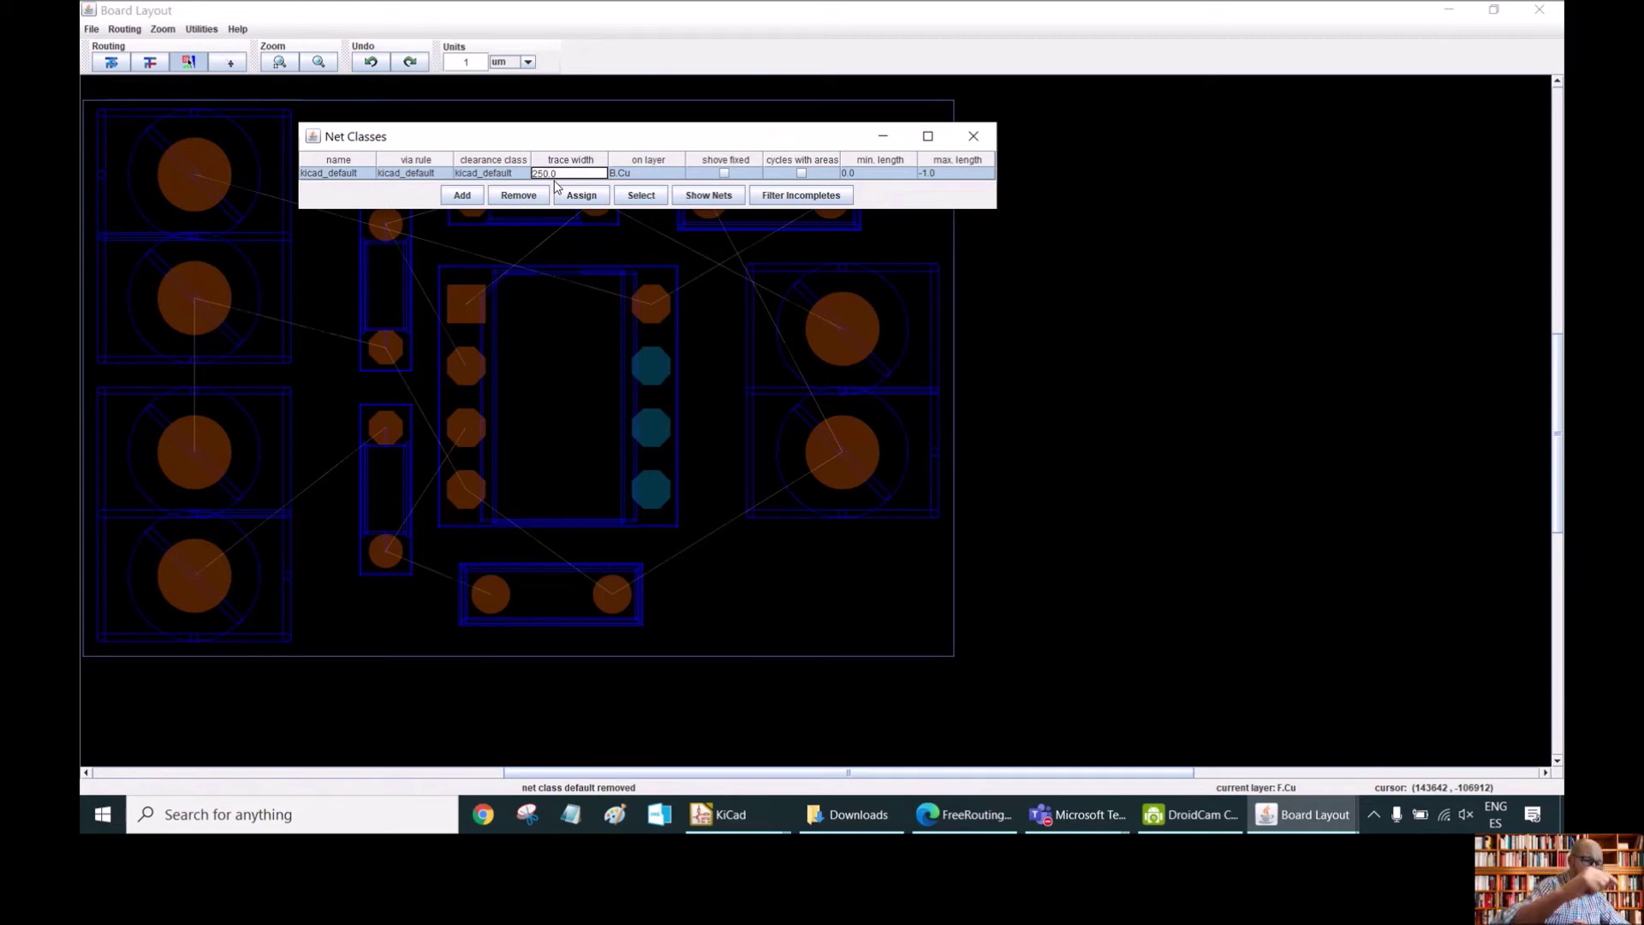
pyautogui.press('BackSpace')
pyautogui.press('BackSpace')
pyautogui.press('BackSpace')
pyautogui.press('BackSpace')
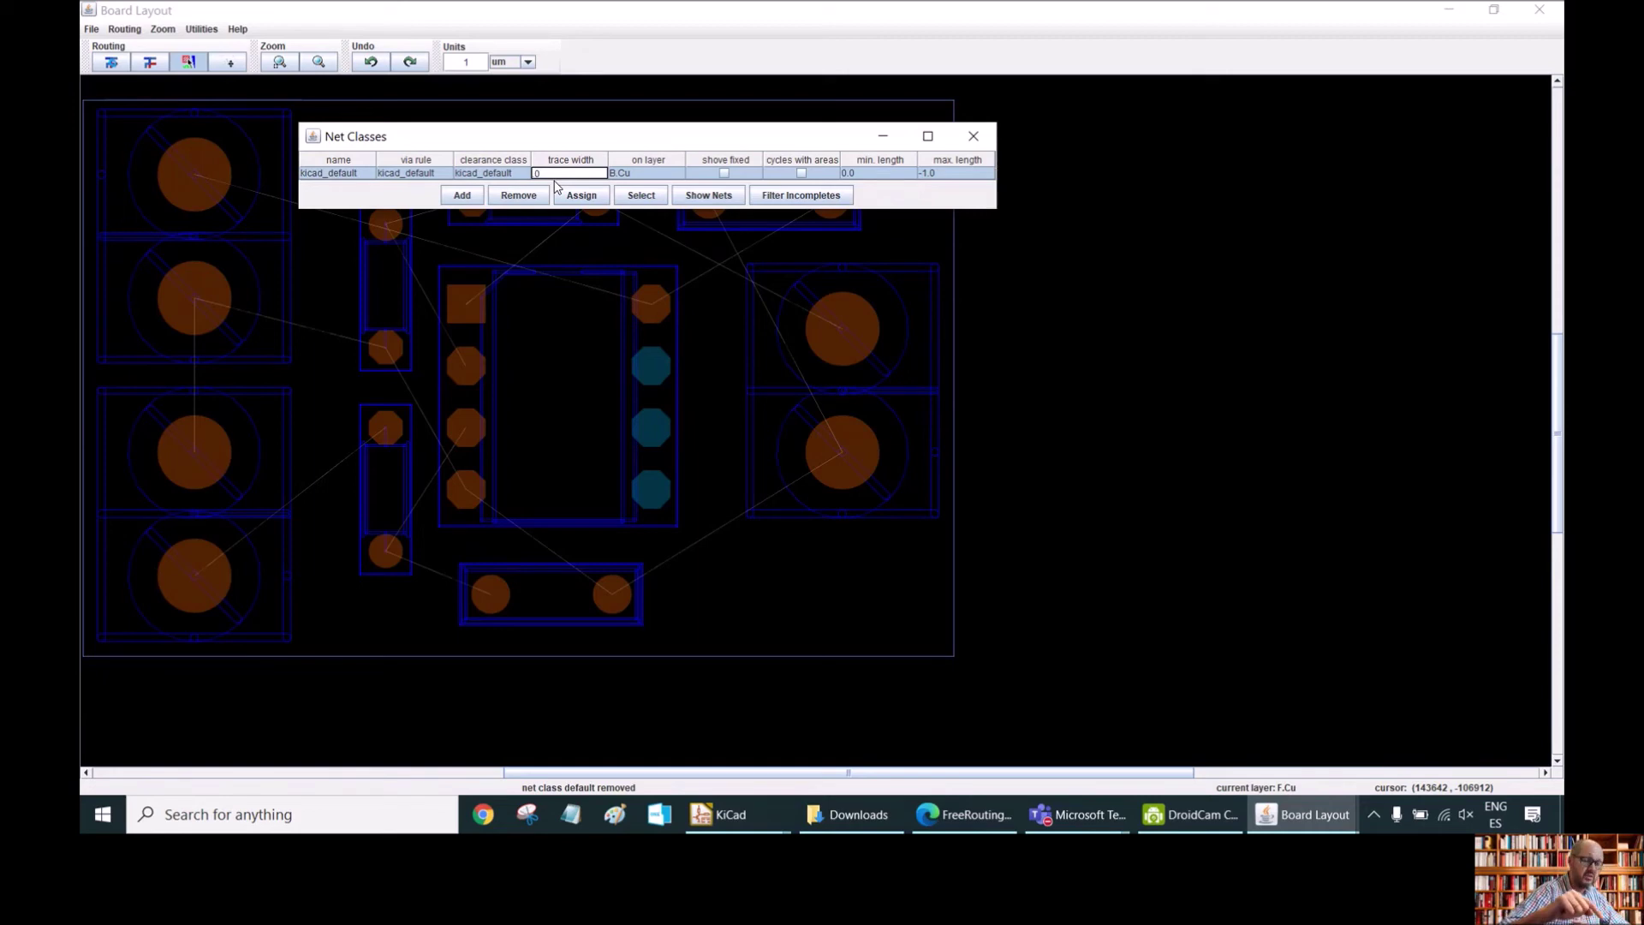
pyautogui.write('500.')
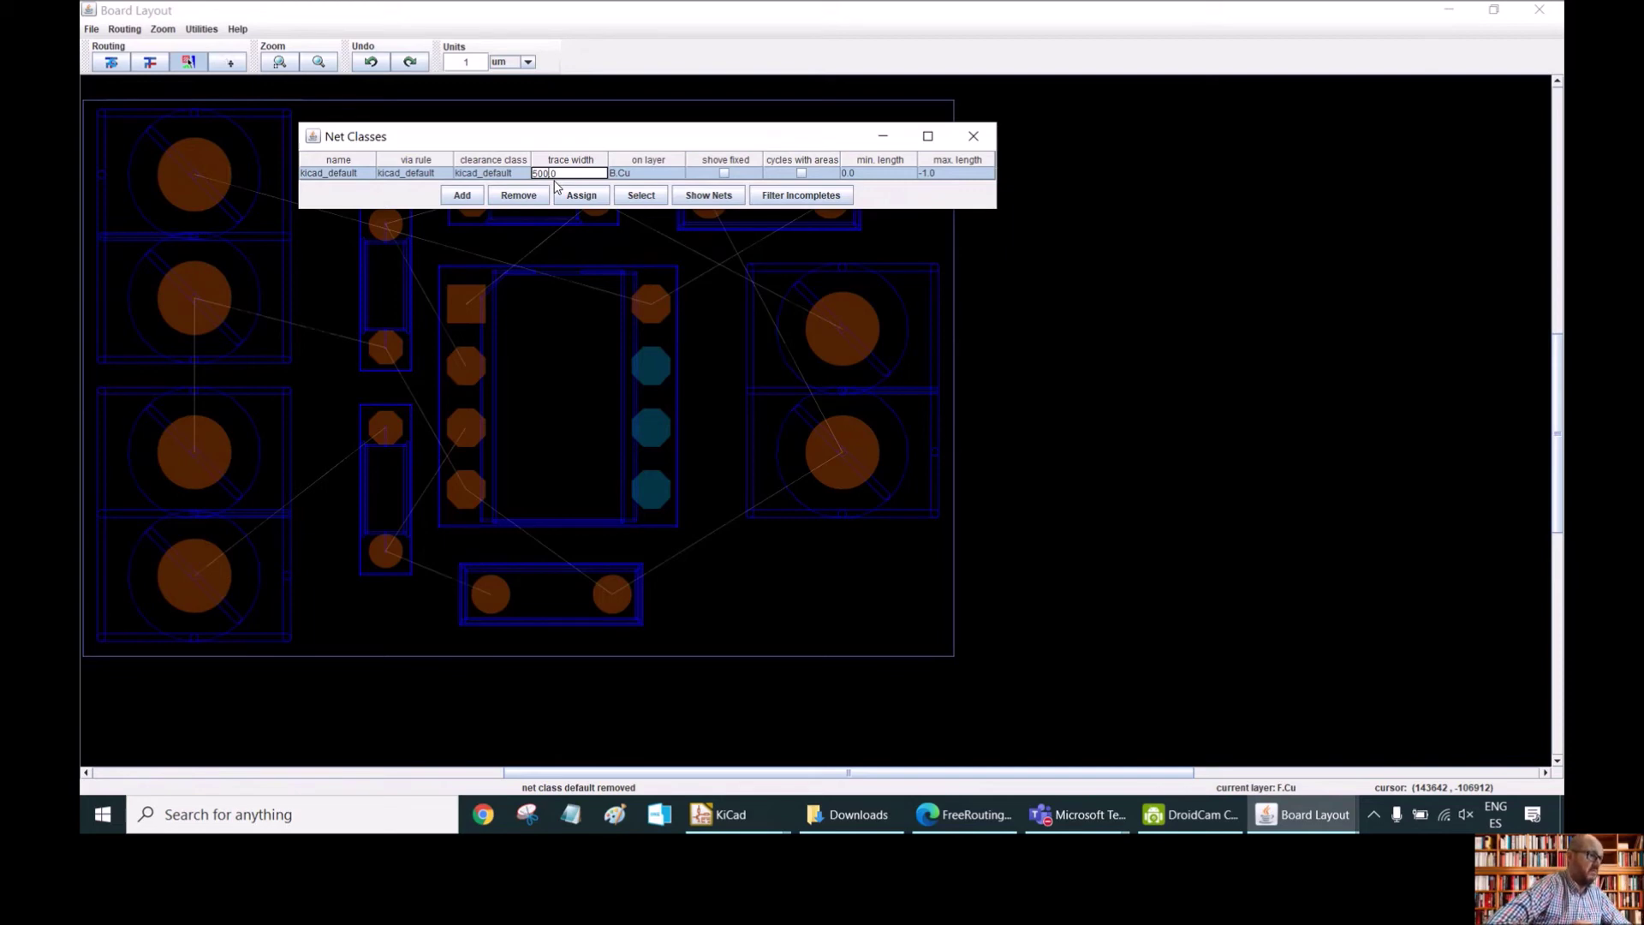
# Review the kicad_default trace widths by switching the net class between F.Cu, B.Cu and all layers
pyautogui.click(646, 175)
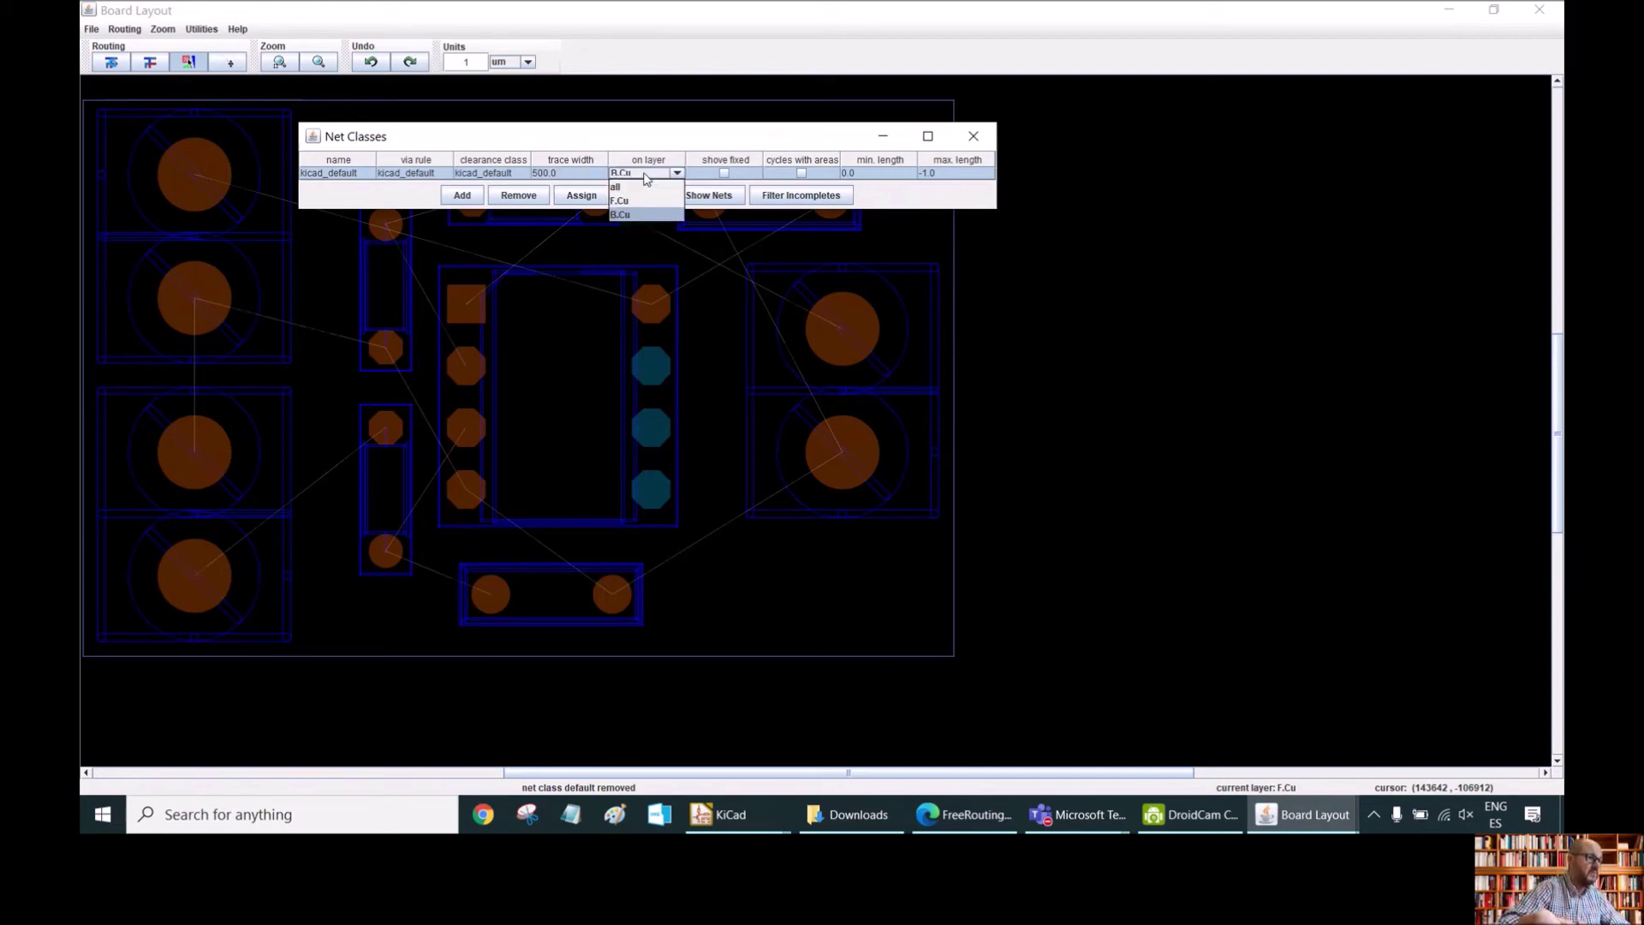
pyautogui.click(629, 200)
pyautogui.click(636, 175)
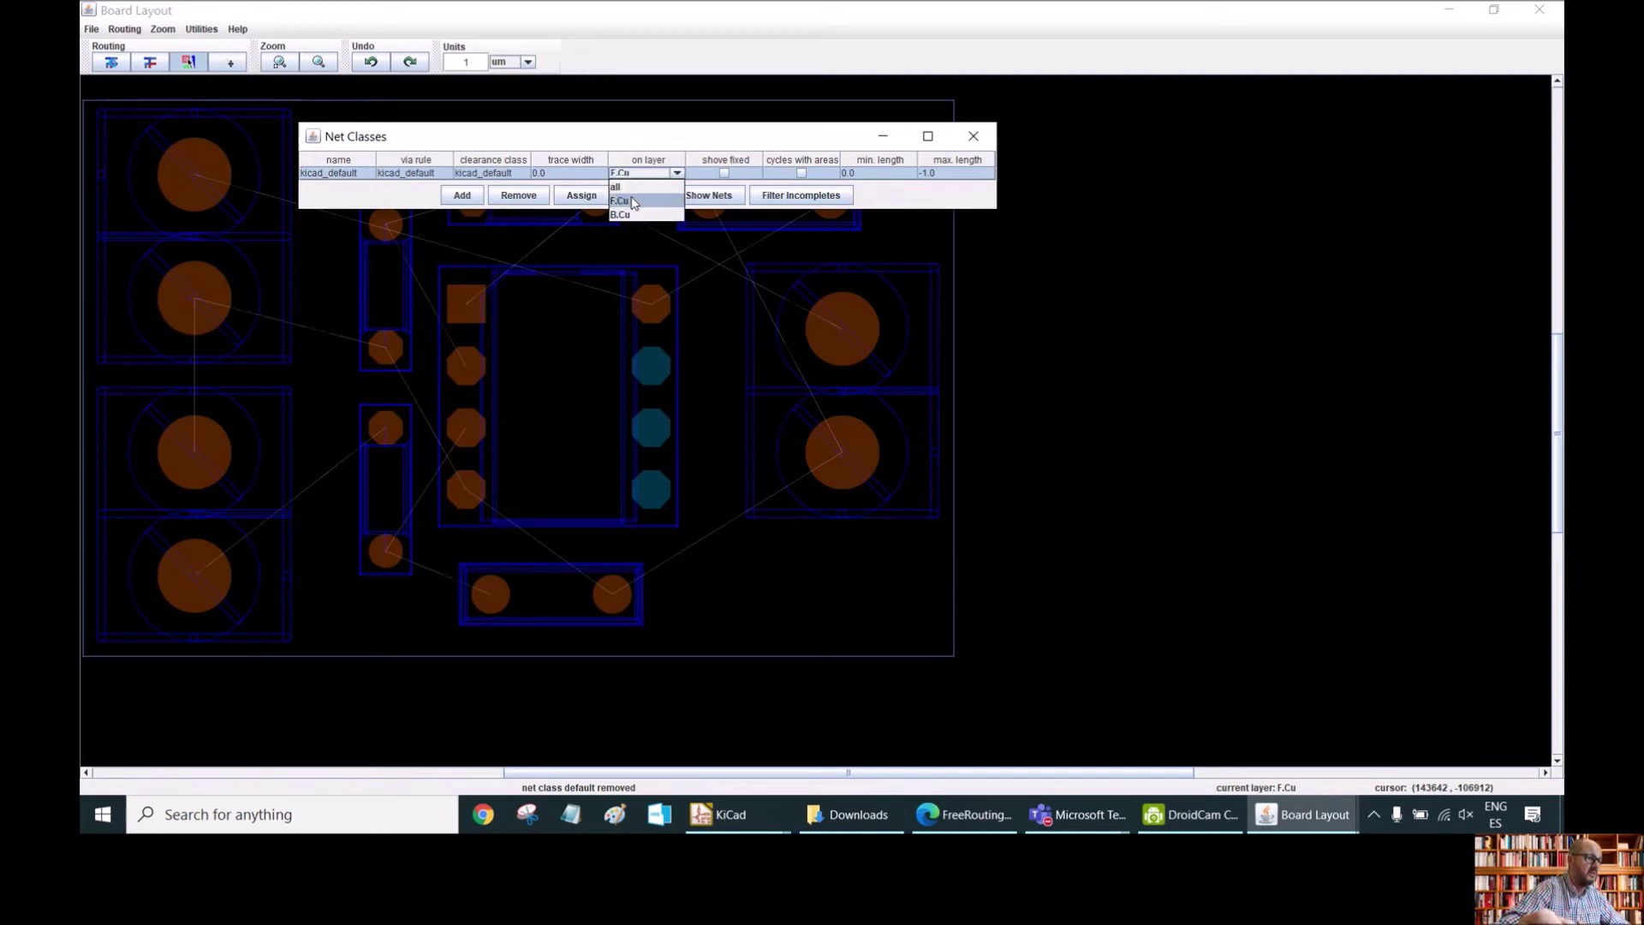
pyautogui.click(624, 214)
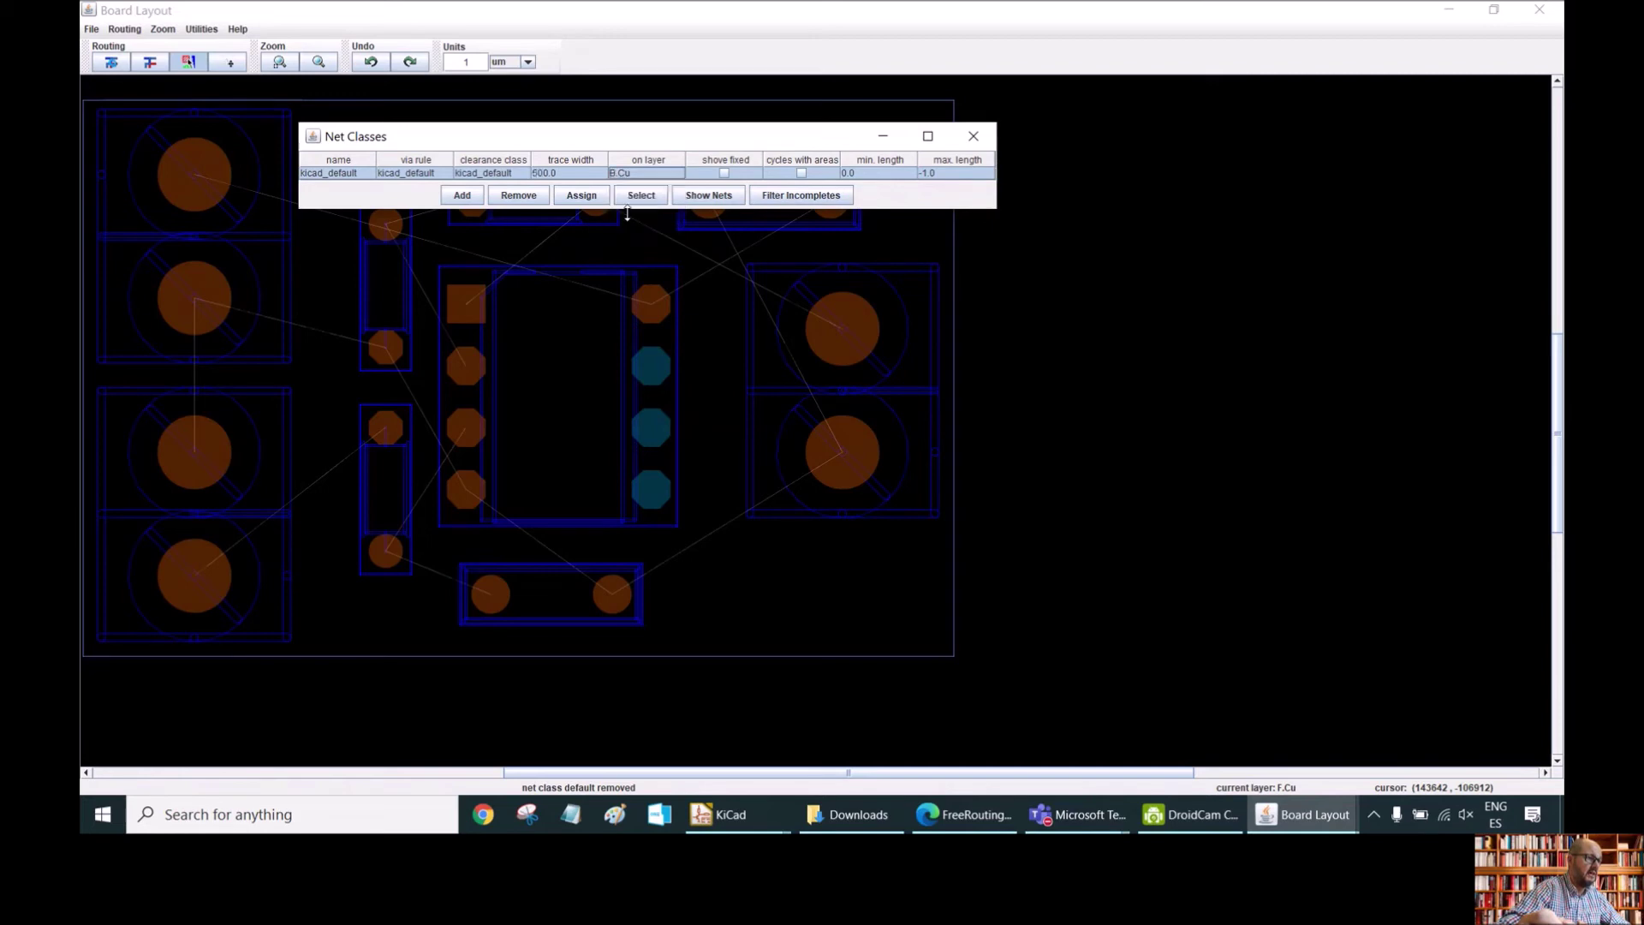
pyautogui.click(624, 174)
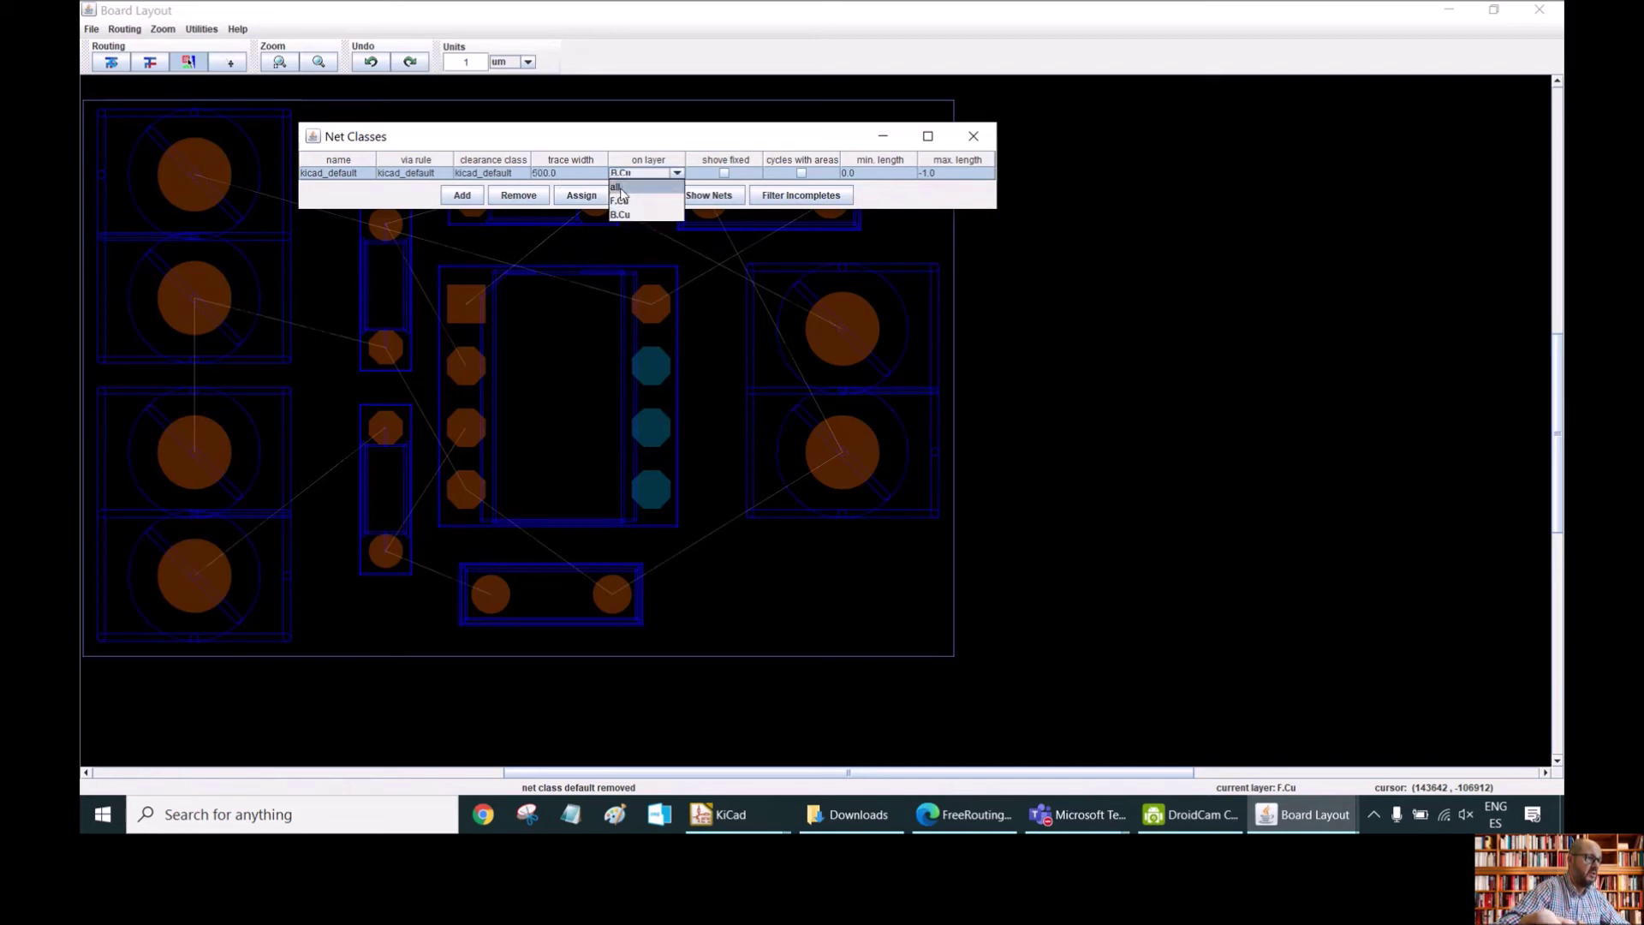
pyautogui.click(622, 188)
pyautogui.click(623, 201)
pyautogui.click(635, 175)
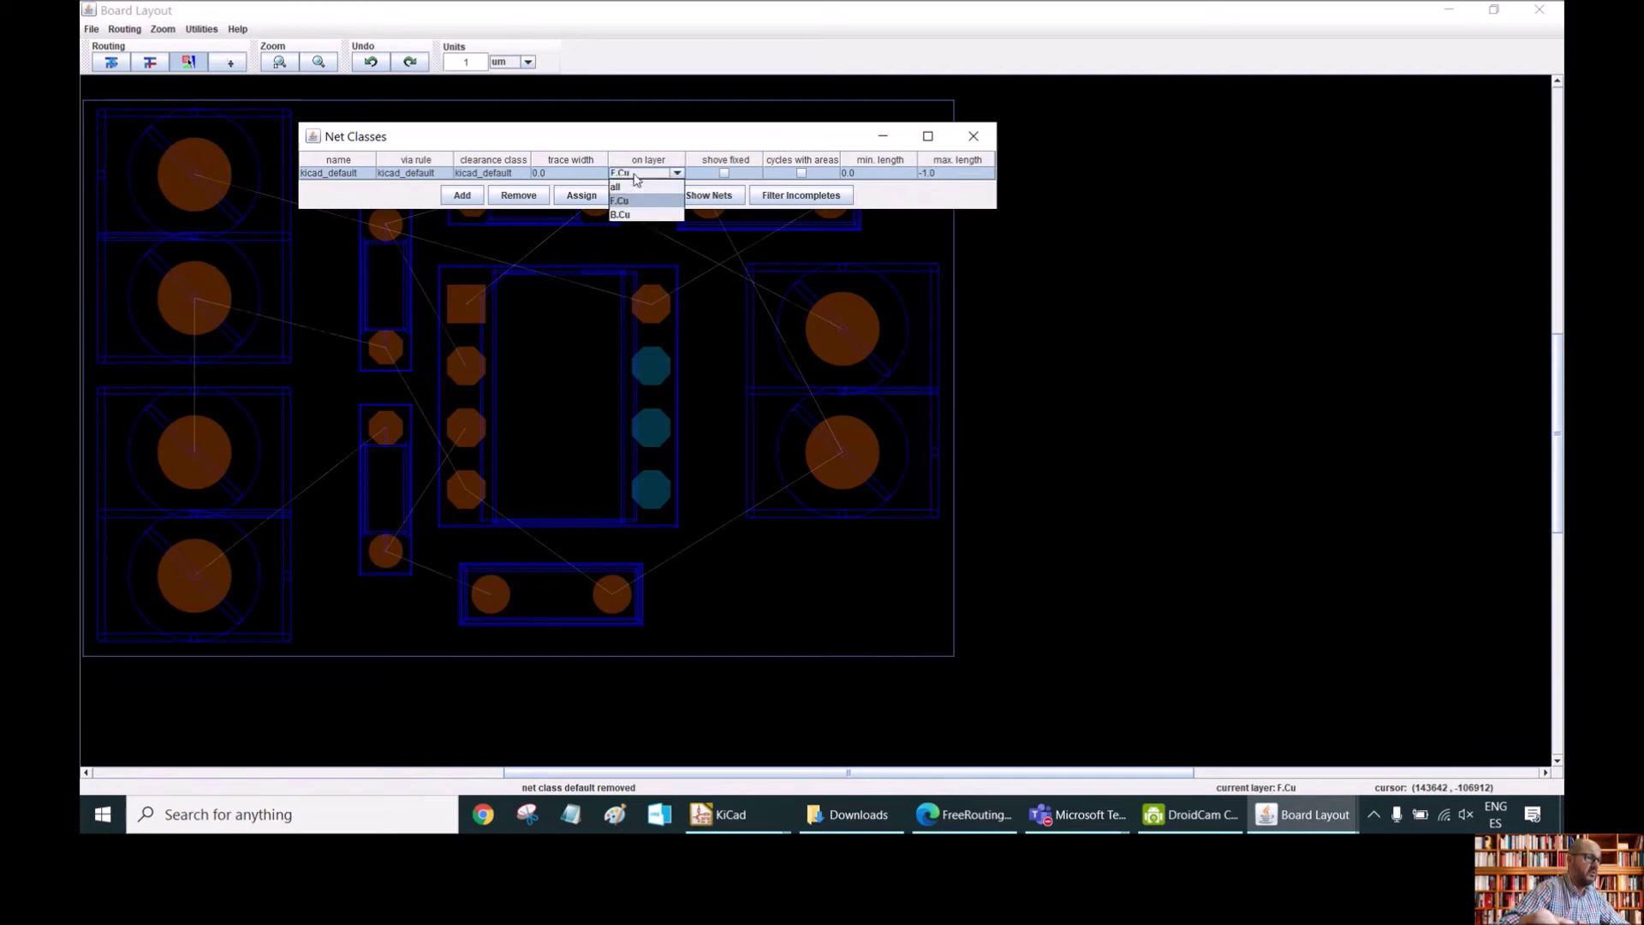
pyautogui.click(621, 214)
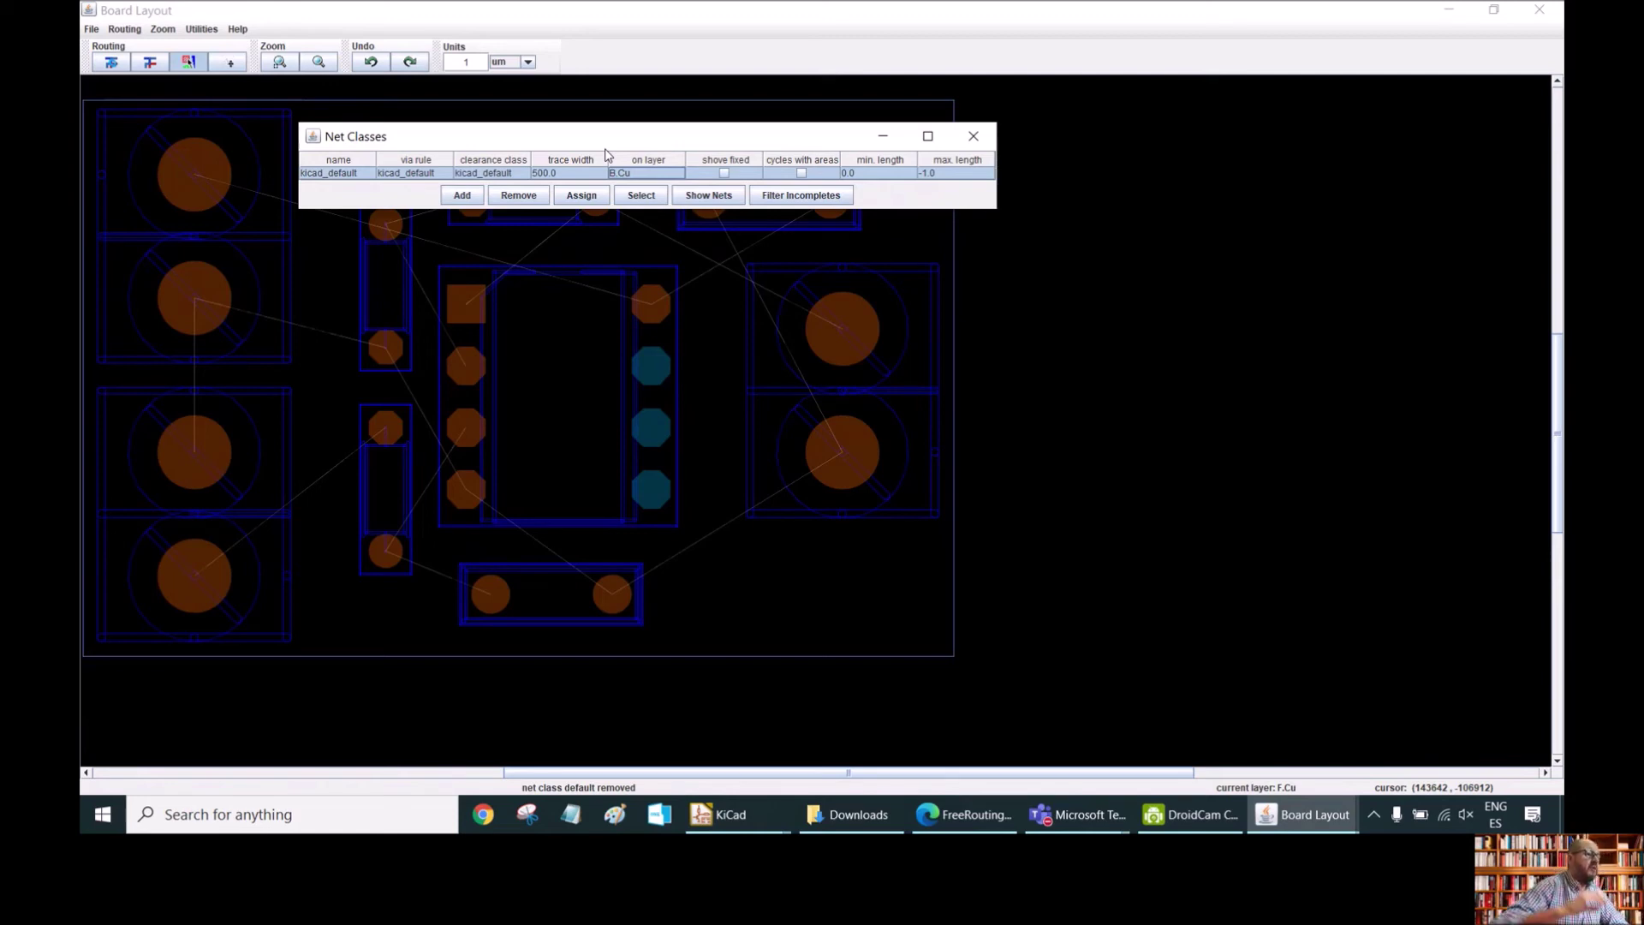
pyautogui.moveTo(600, 144); pyautogui.dragTo(842, 127)
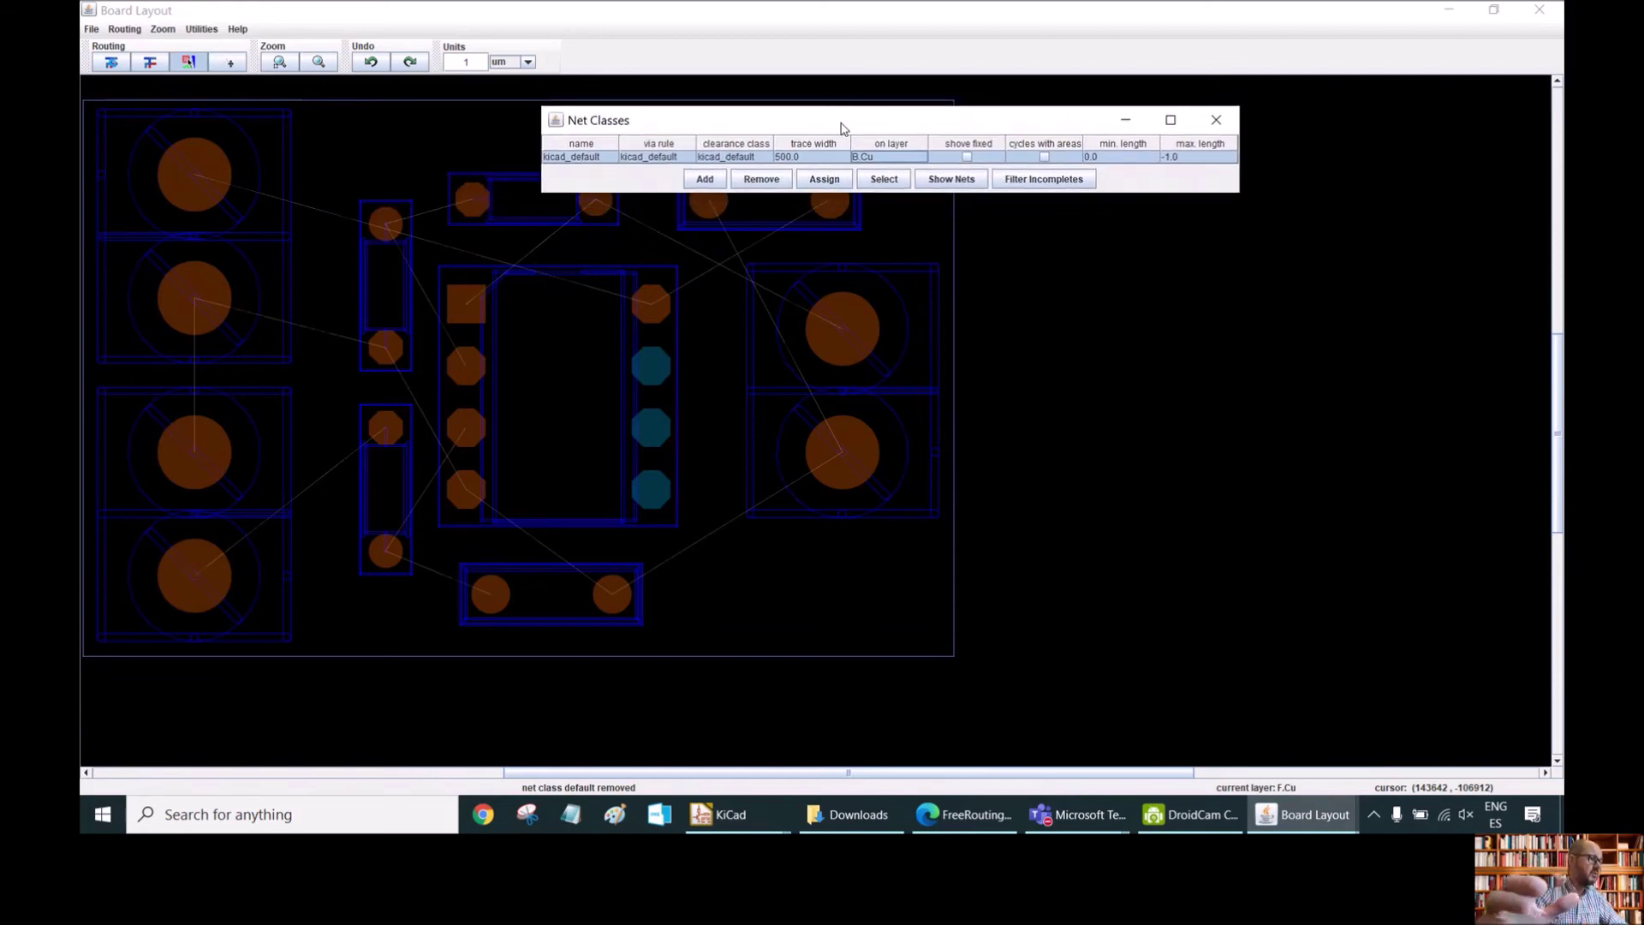
# Set the clearance between kicad_default items to 300 um on all layers in the Clearance Matrix, accept the change and close the matrix
pyautogui.click(201, 29)
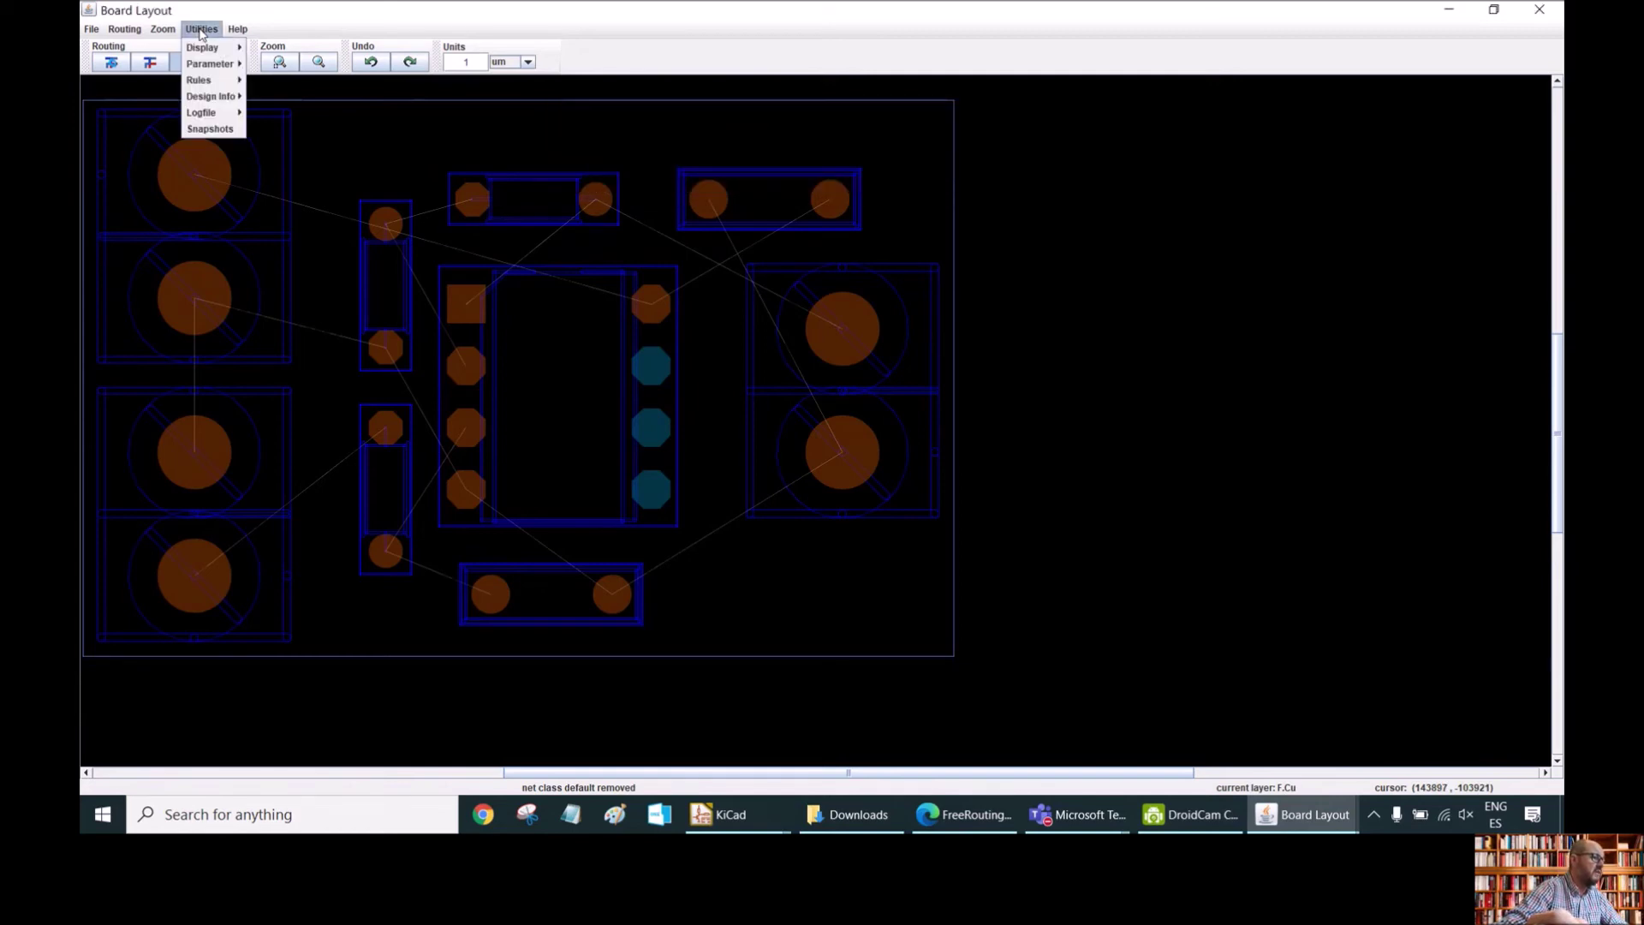
pyautogui.moveTo(204, 85)
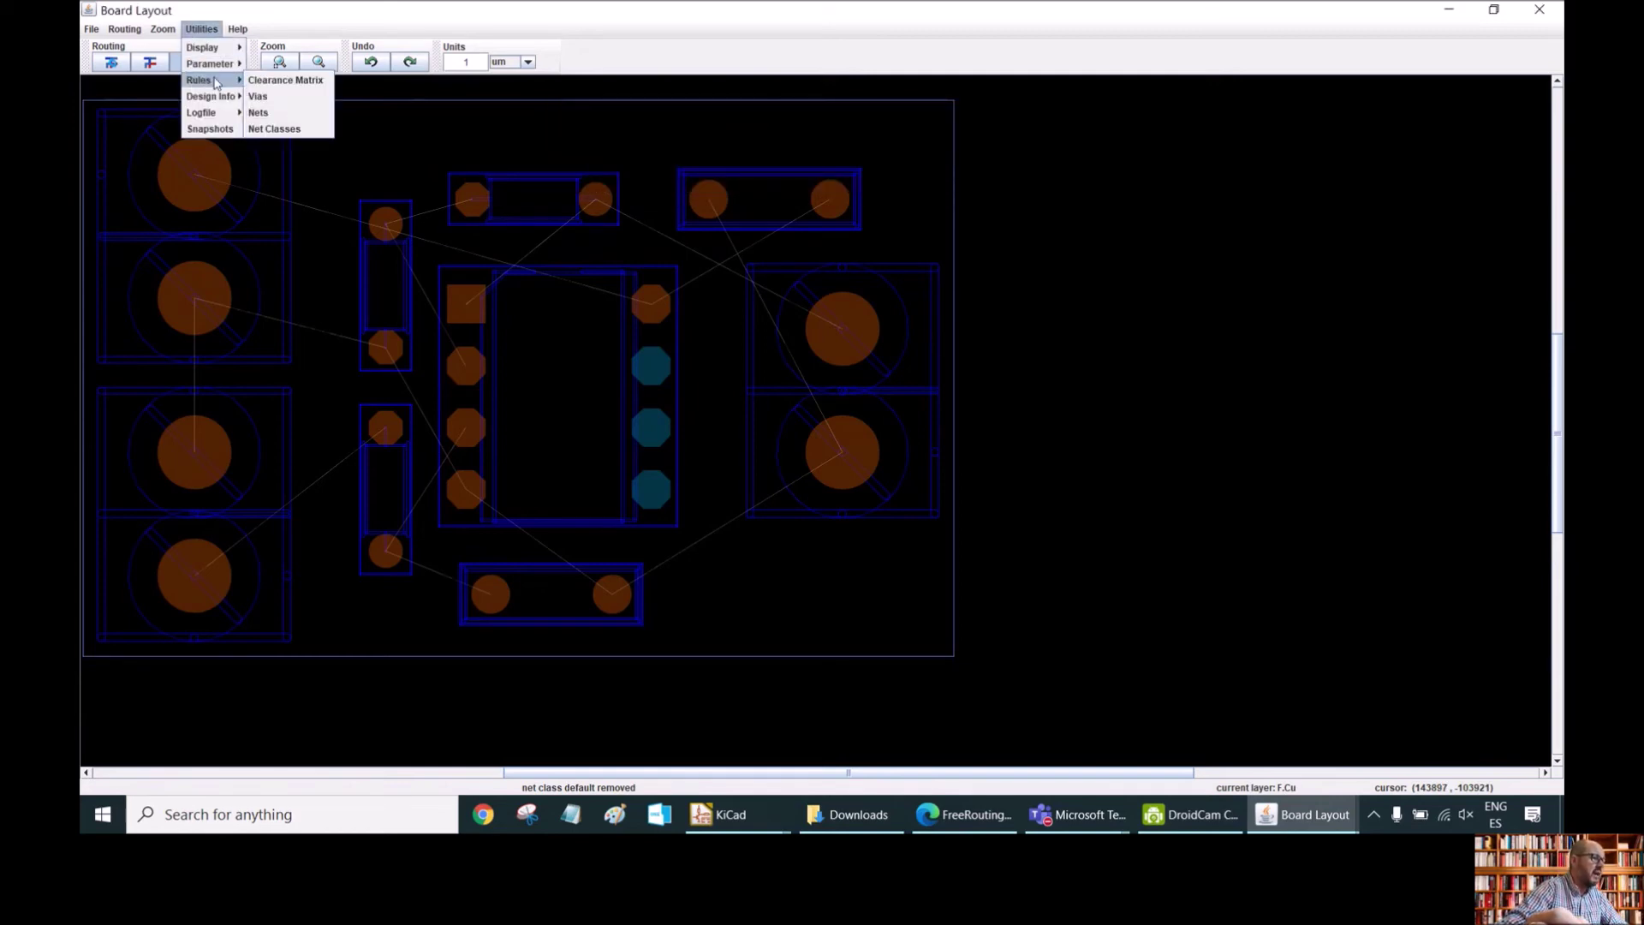
pyautogui.click(304, 87)
pyautogui.moveTo(287, 135); pyautogui.dragTo(580, 155)
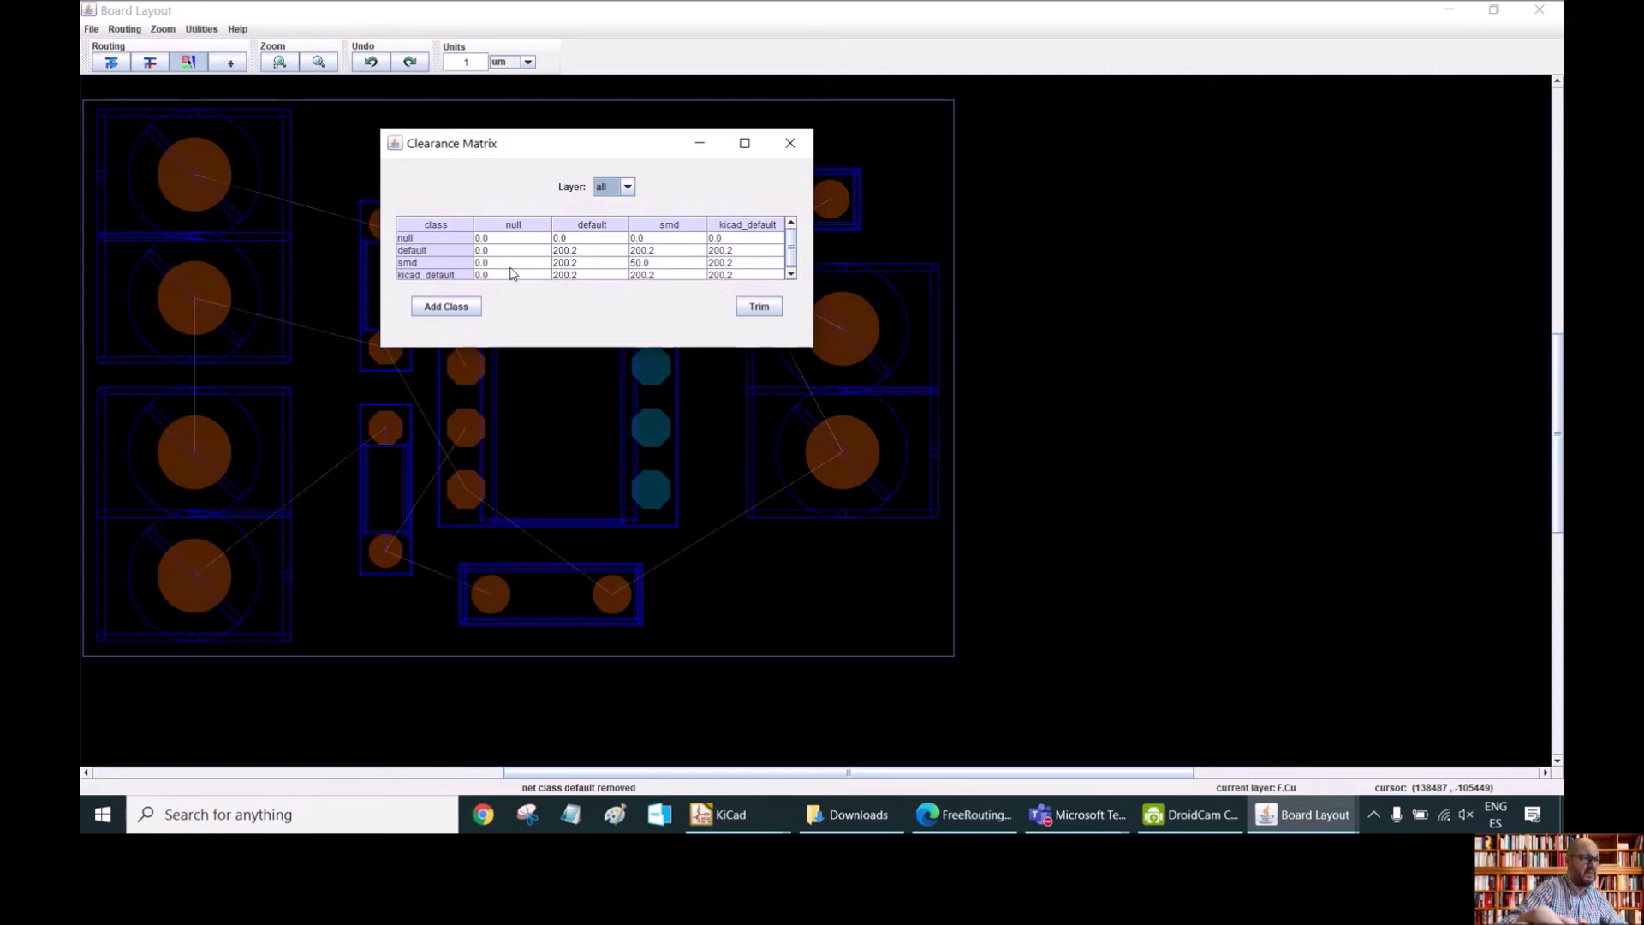
pyautogui.click(719, 274)
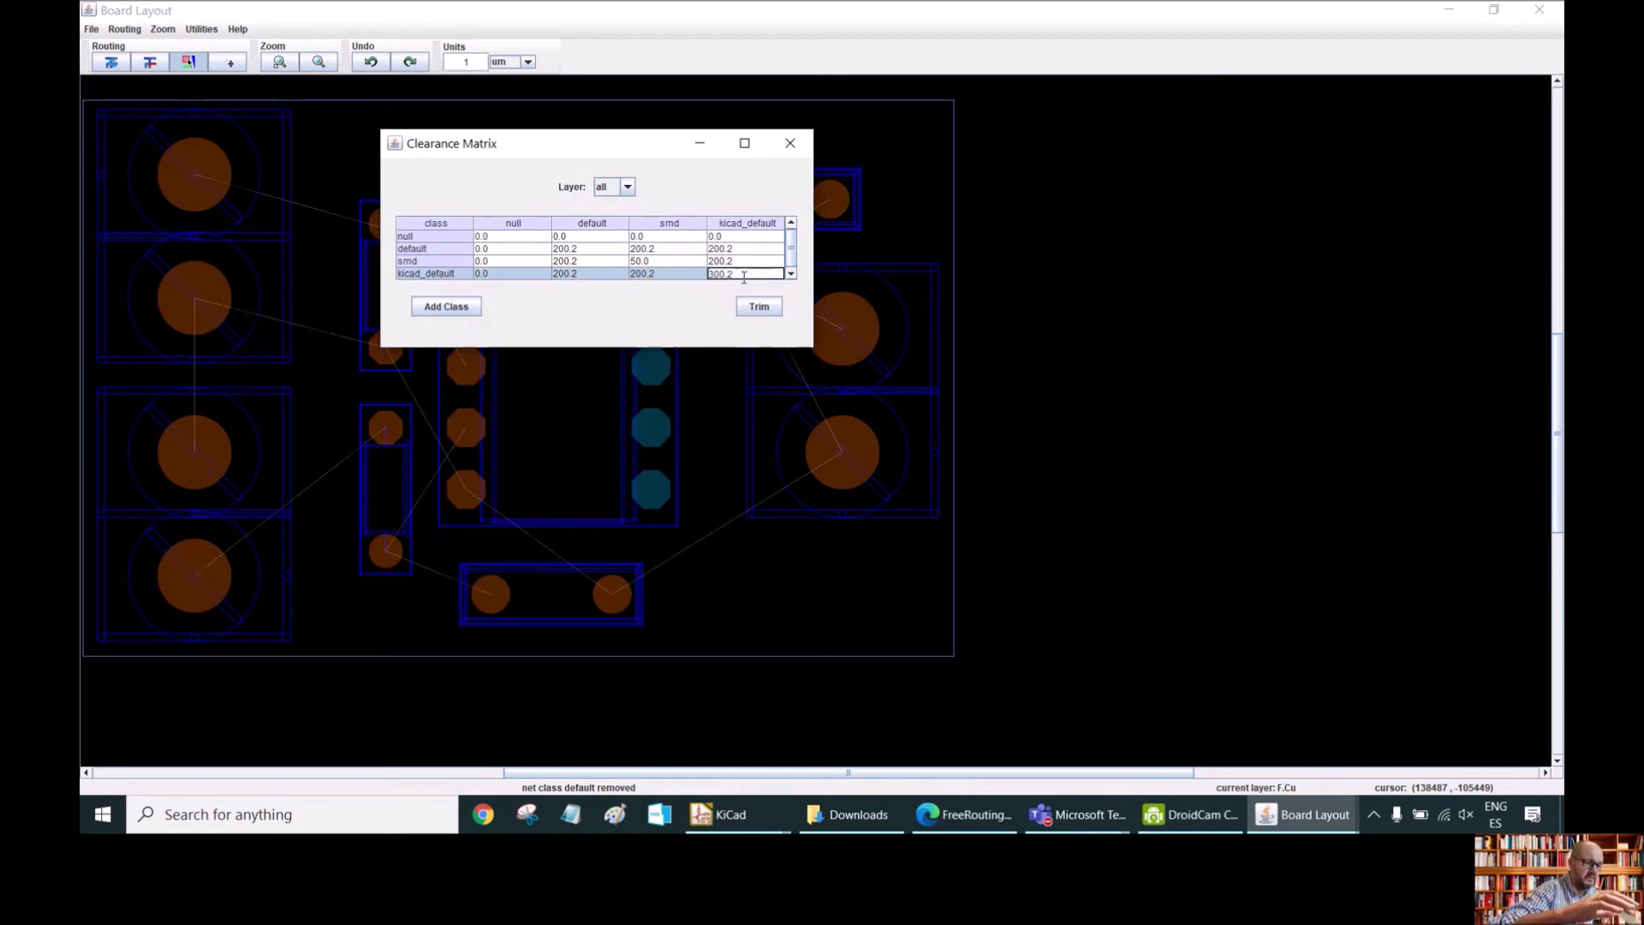
pyautogui.press('Delete')
pyautogui.press('Delete')
pyautogui.press('Delete')
pyautogui.press('Delete')
pyautogui.press('Delete')
pyautogui.write('300')
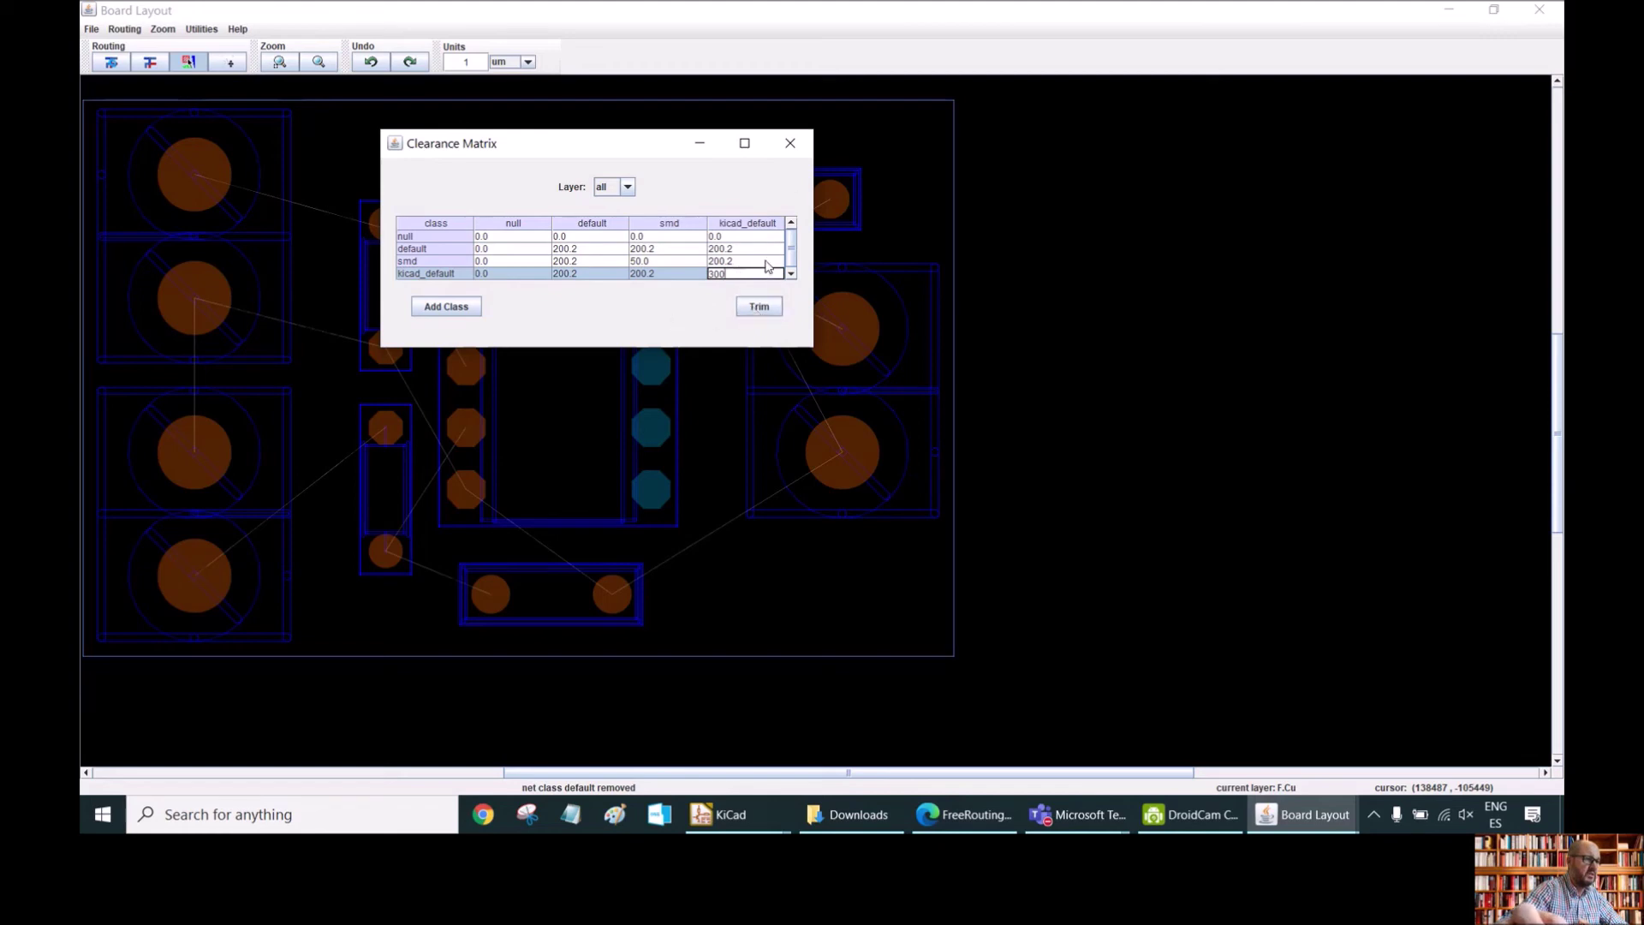
pyautogui.press('Return')
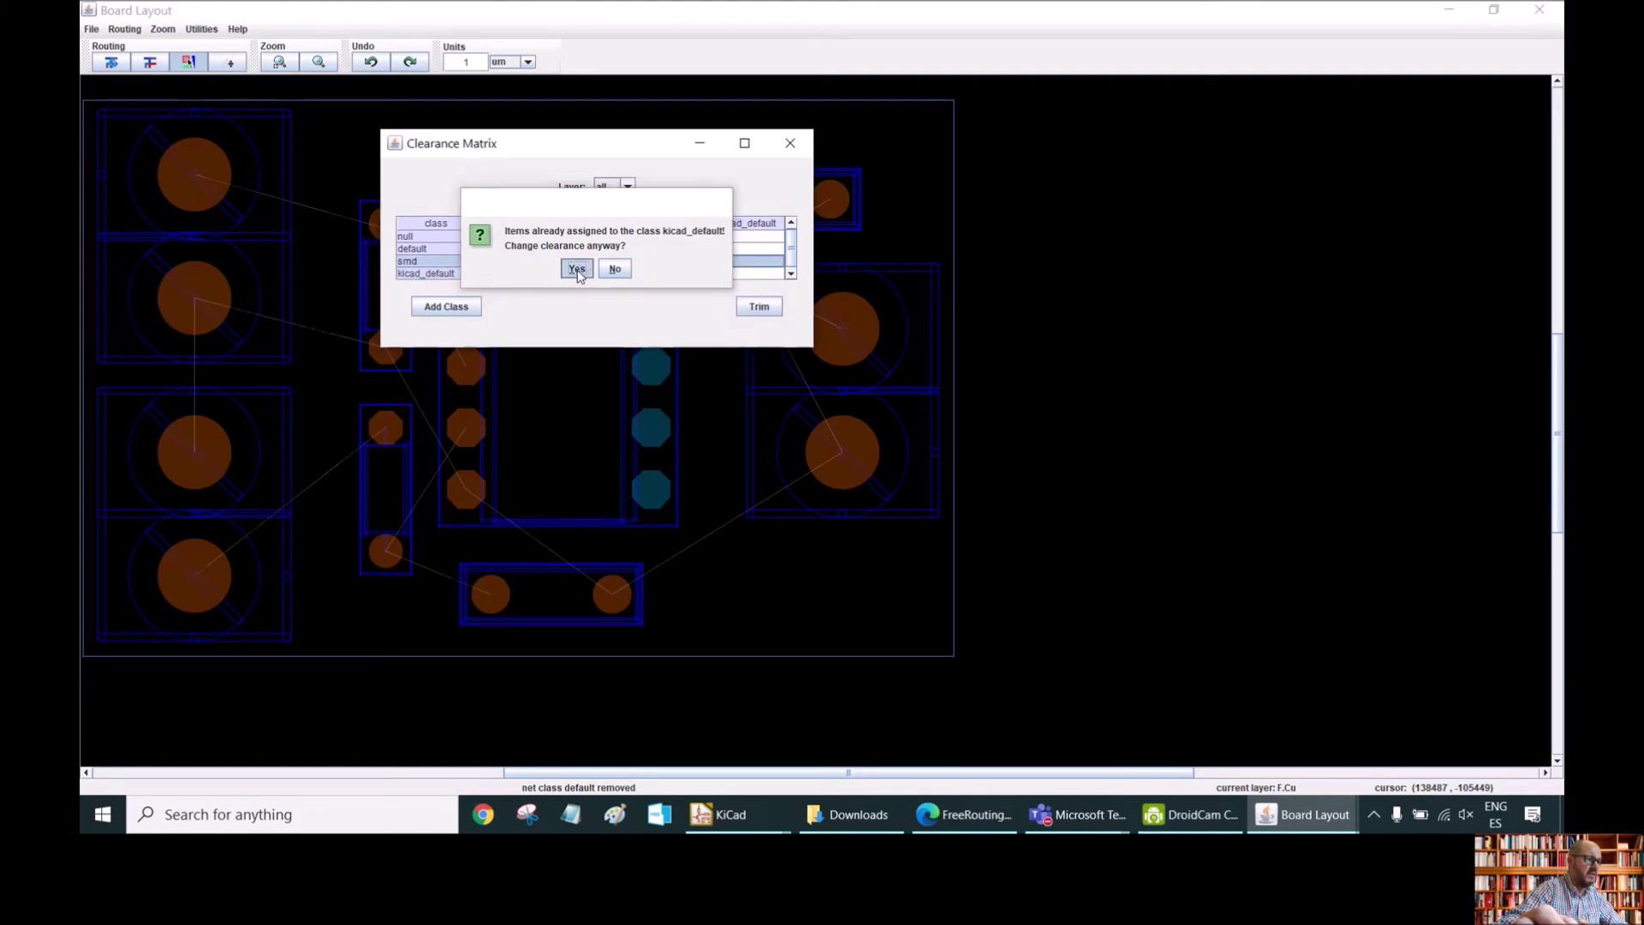
pyautogui.click(577, 269)
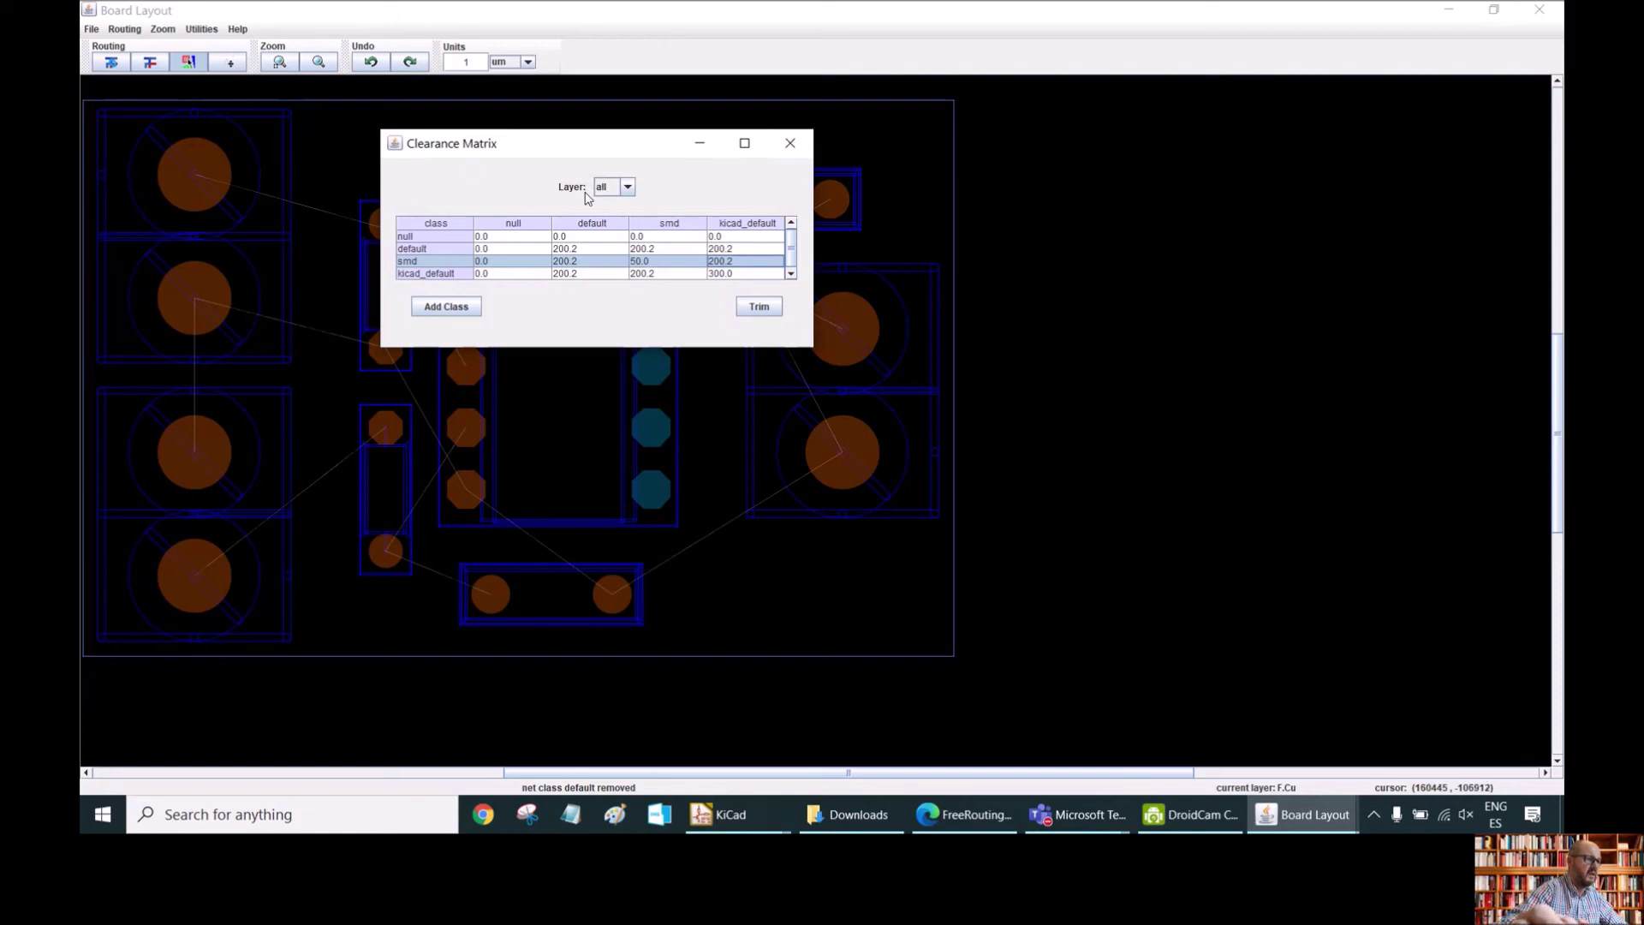
pyautogui.click(789, 143)
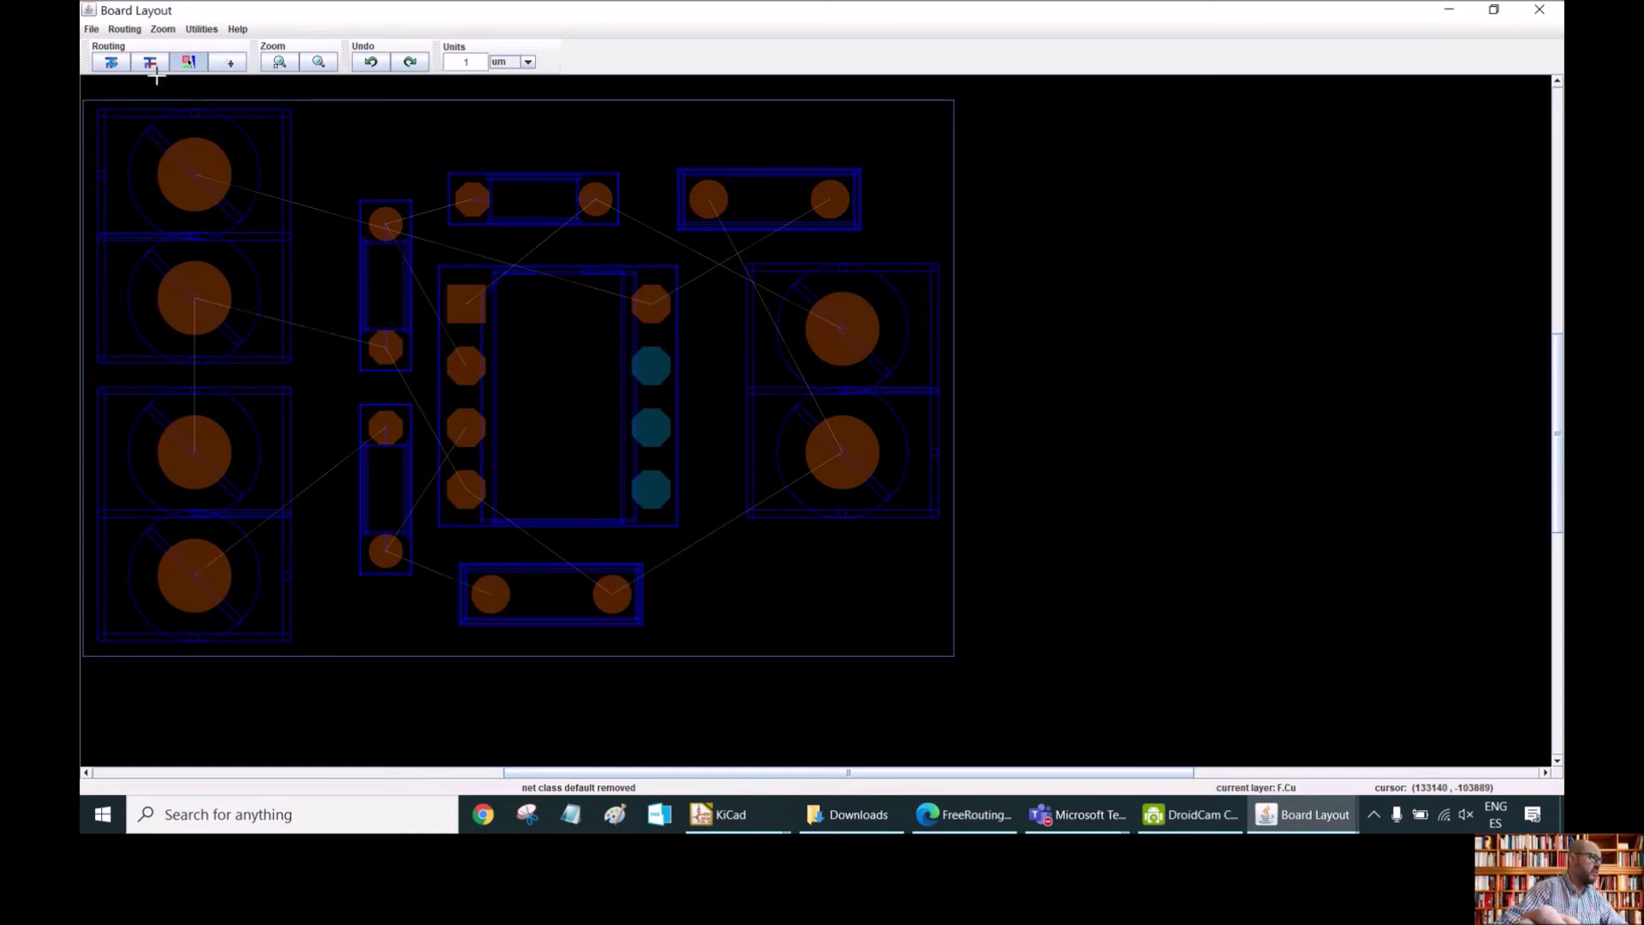
# Autoroute the board, export the result as a Specctra session file and save the created rules for reuse
pyautogui.click(110, 64)
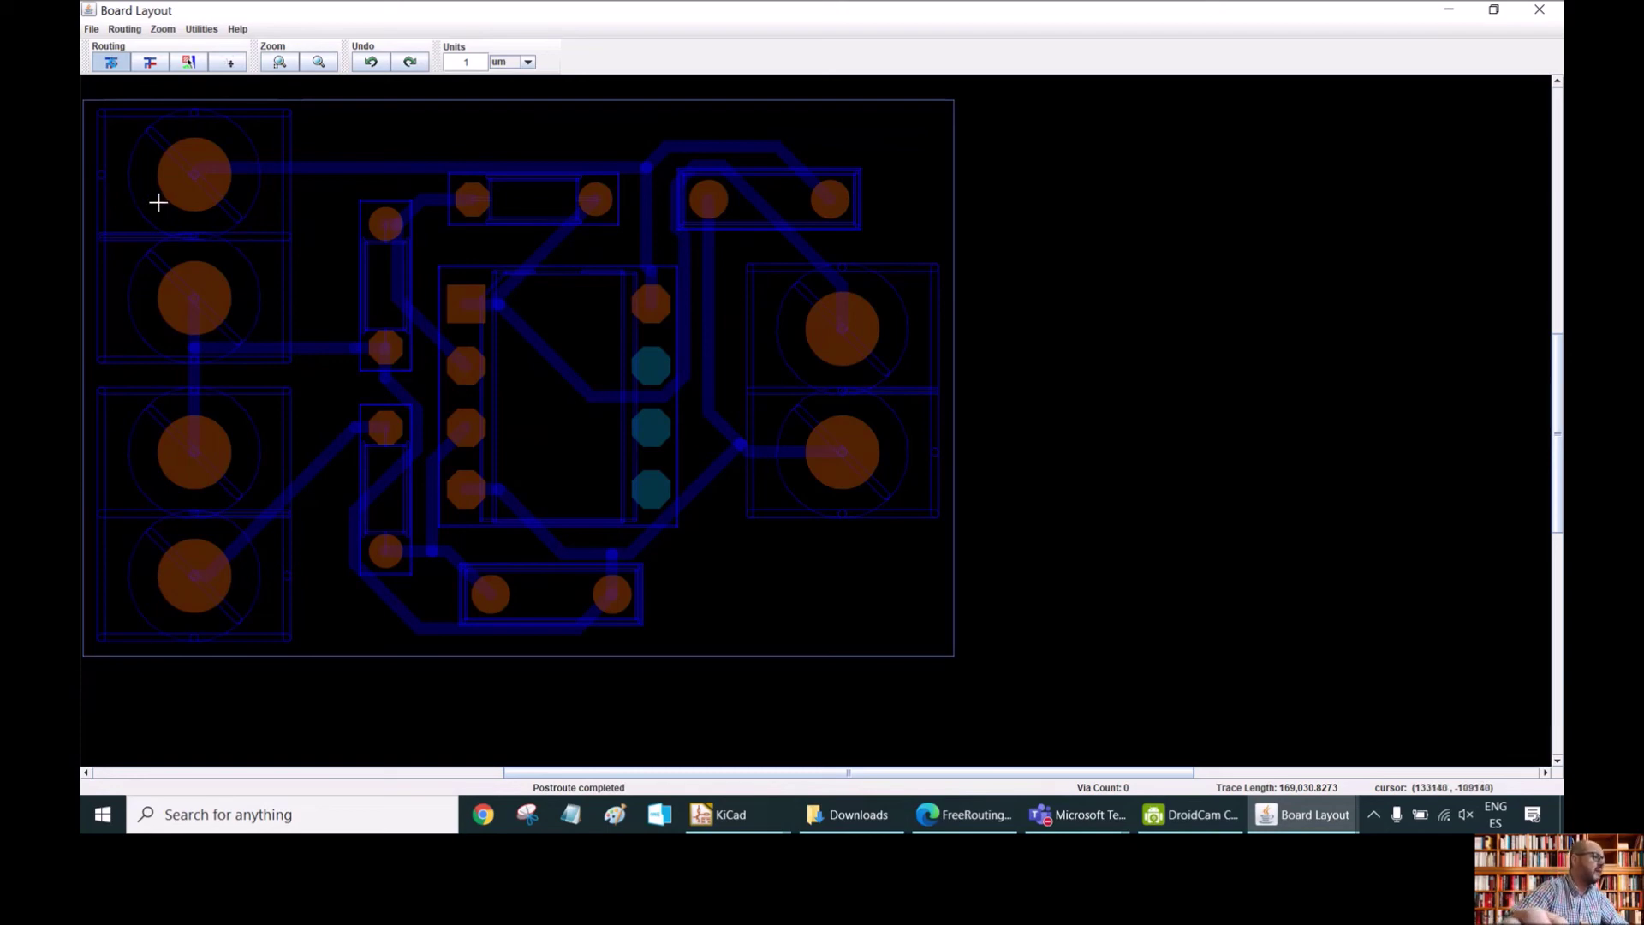
pyautogui.click(91, 30)
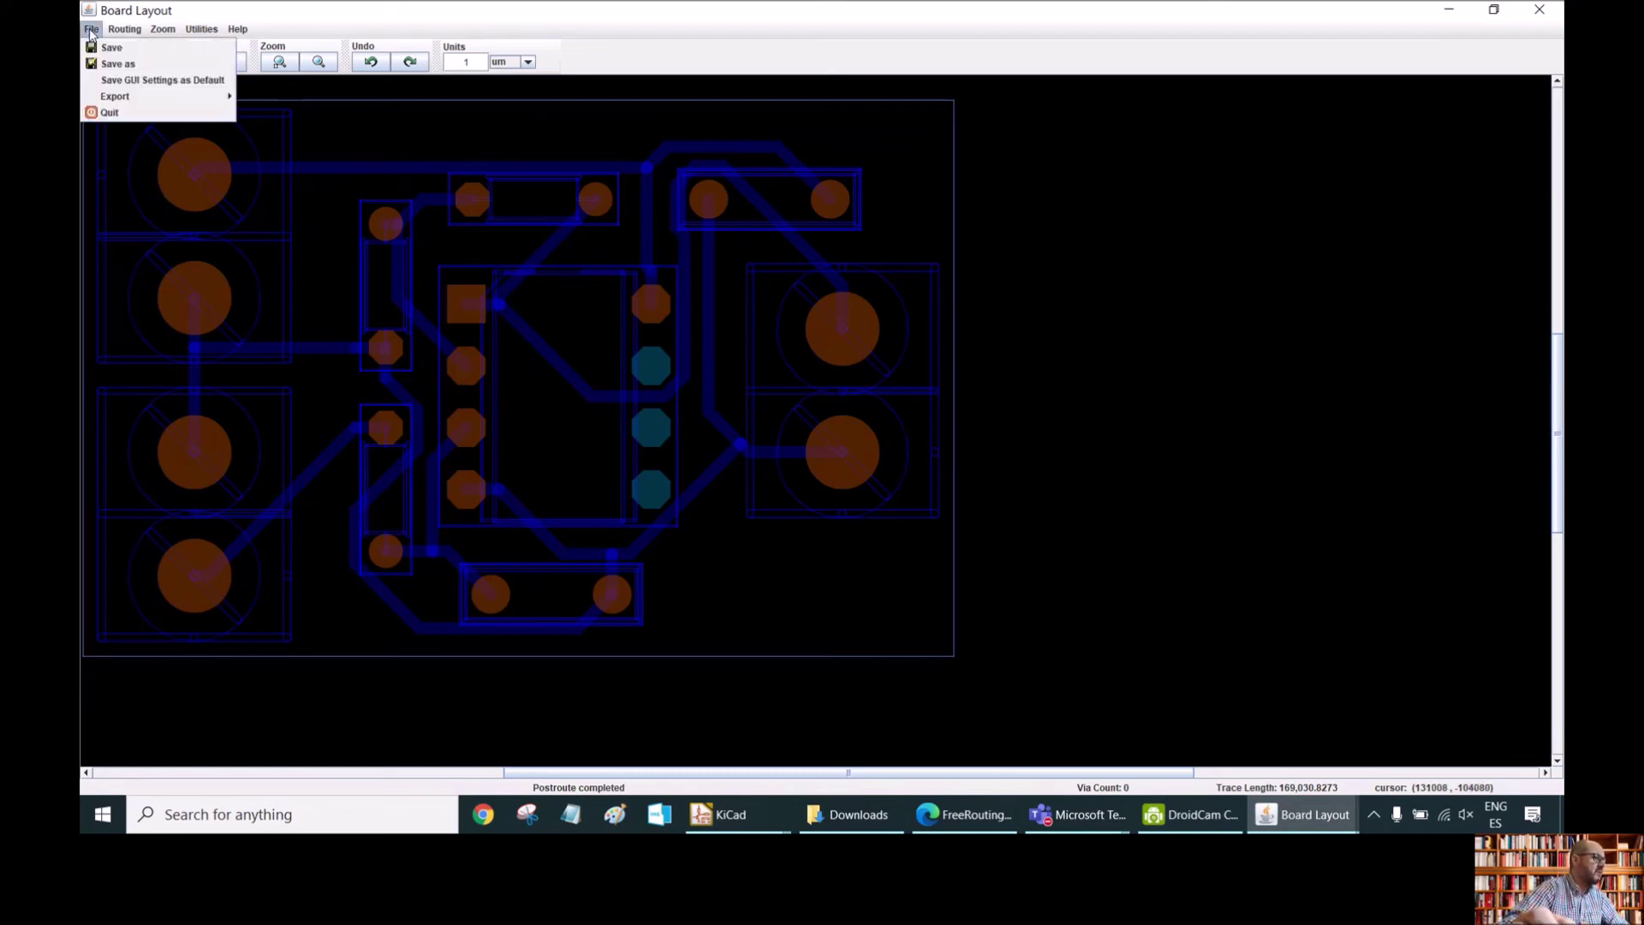
pyautogui.moveTo(140, 102)
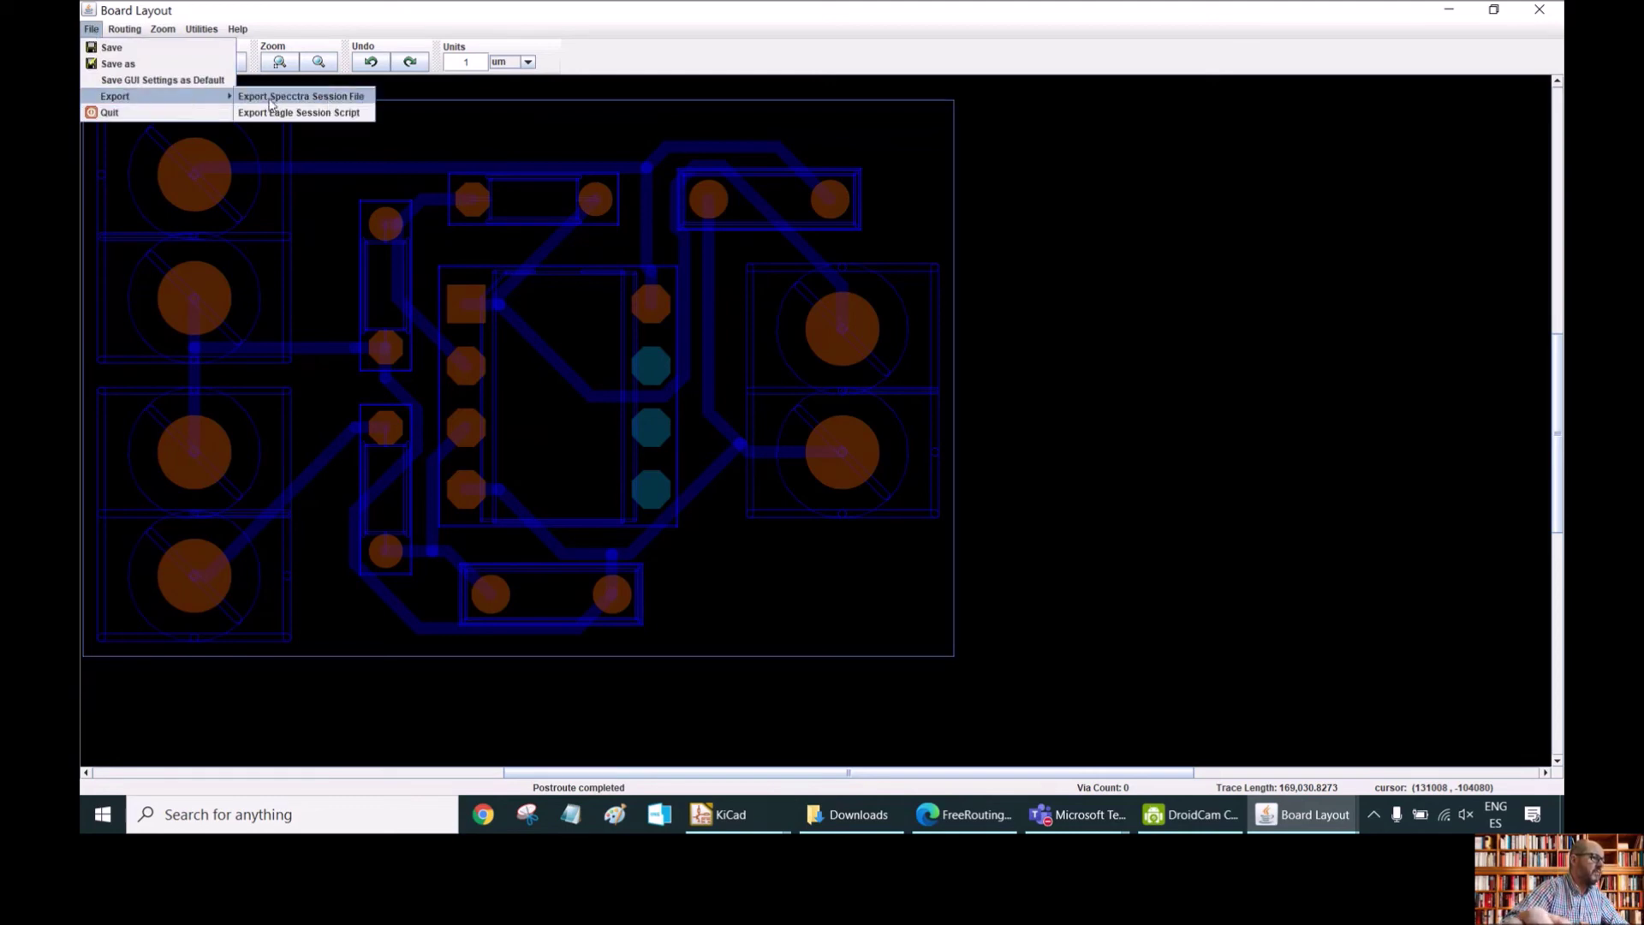
pyautogui.click(343, 98)
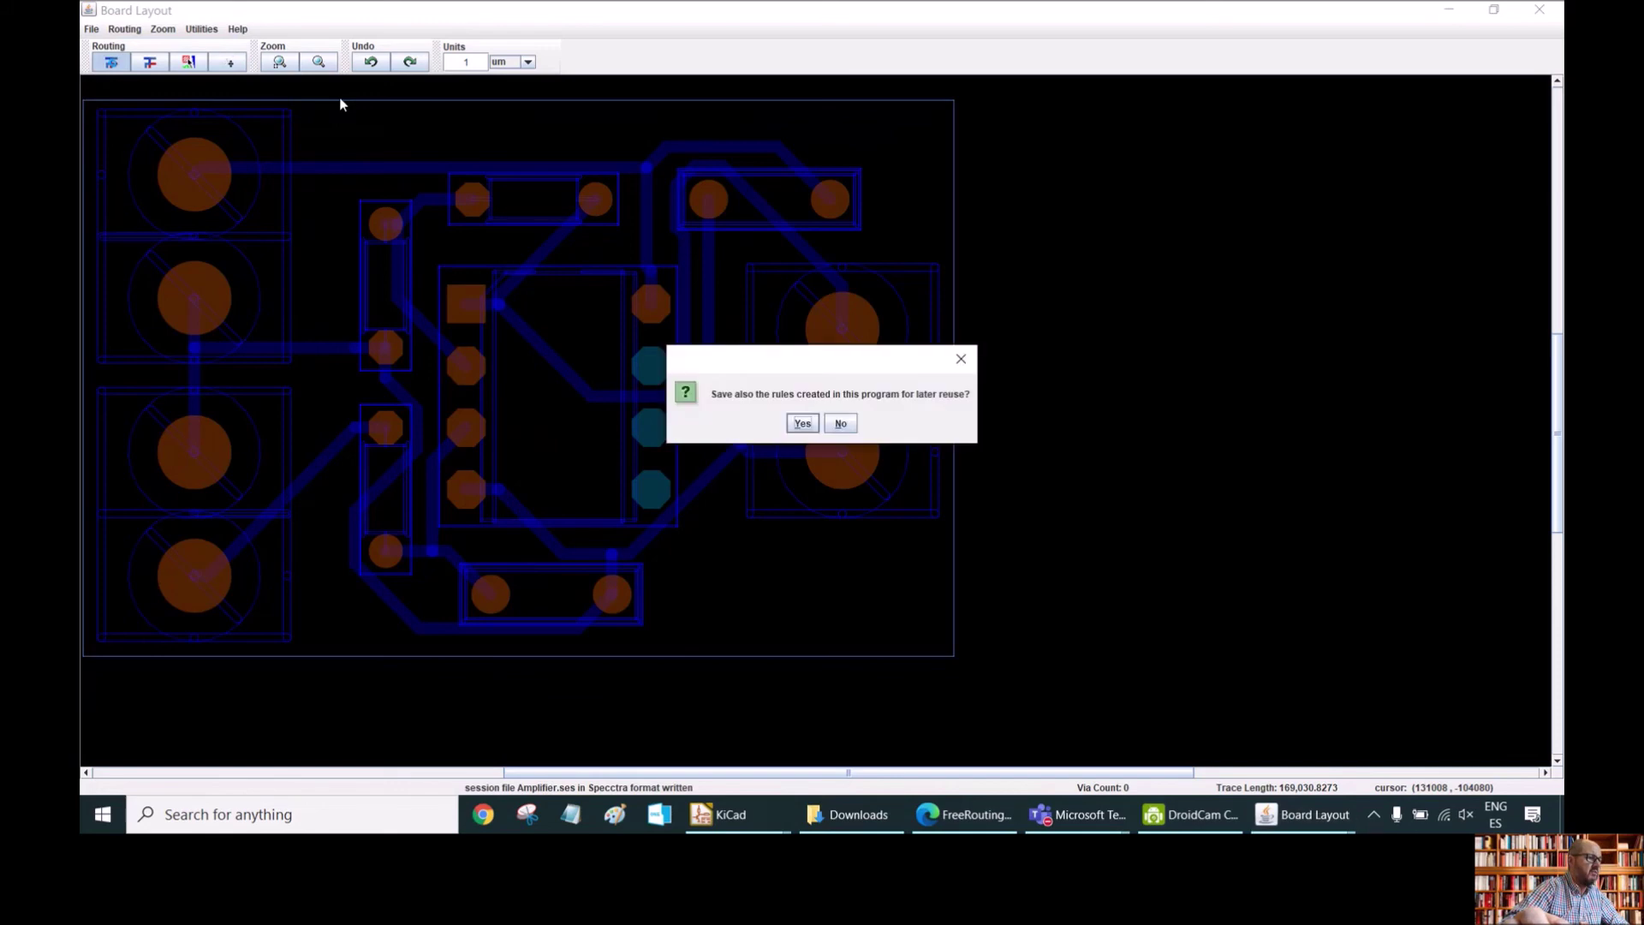
pyautogui.click(802, 424)
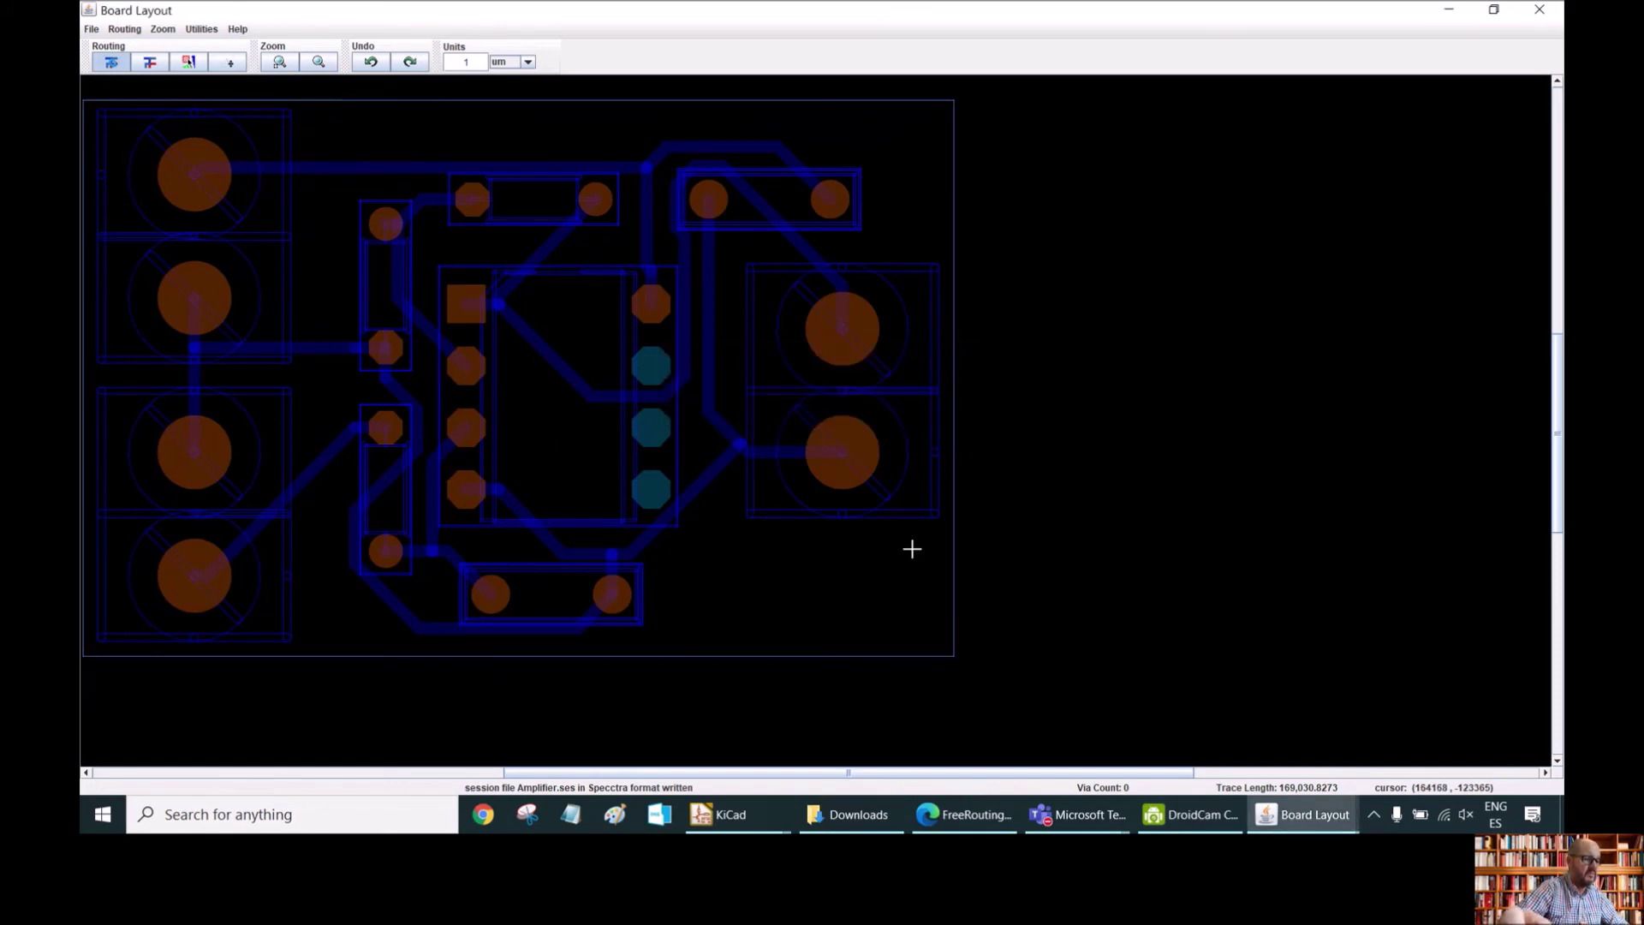
# Switch to the Pcbnew window and import the Specctra session Amplifier.ses from the Downloads folder into the board
pyautogui.click(859, 828)
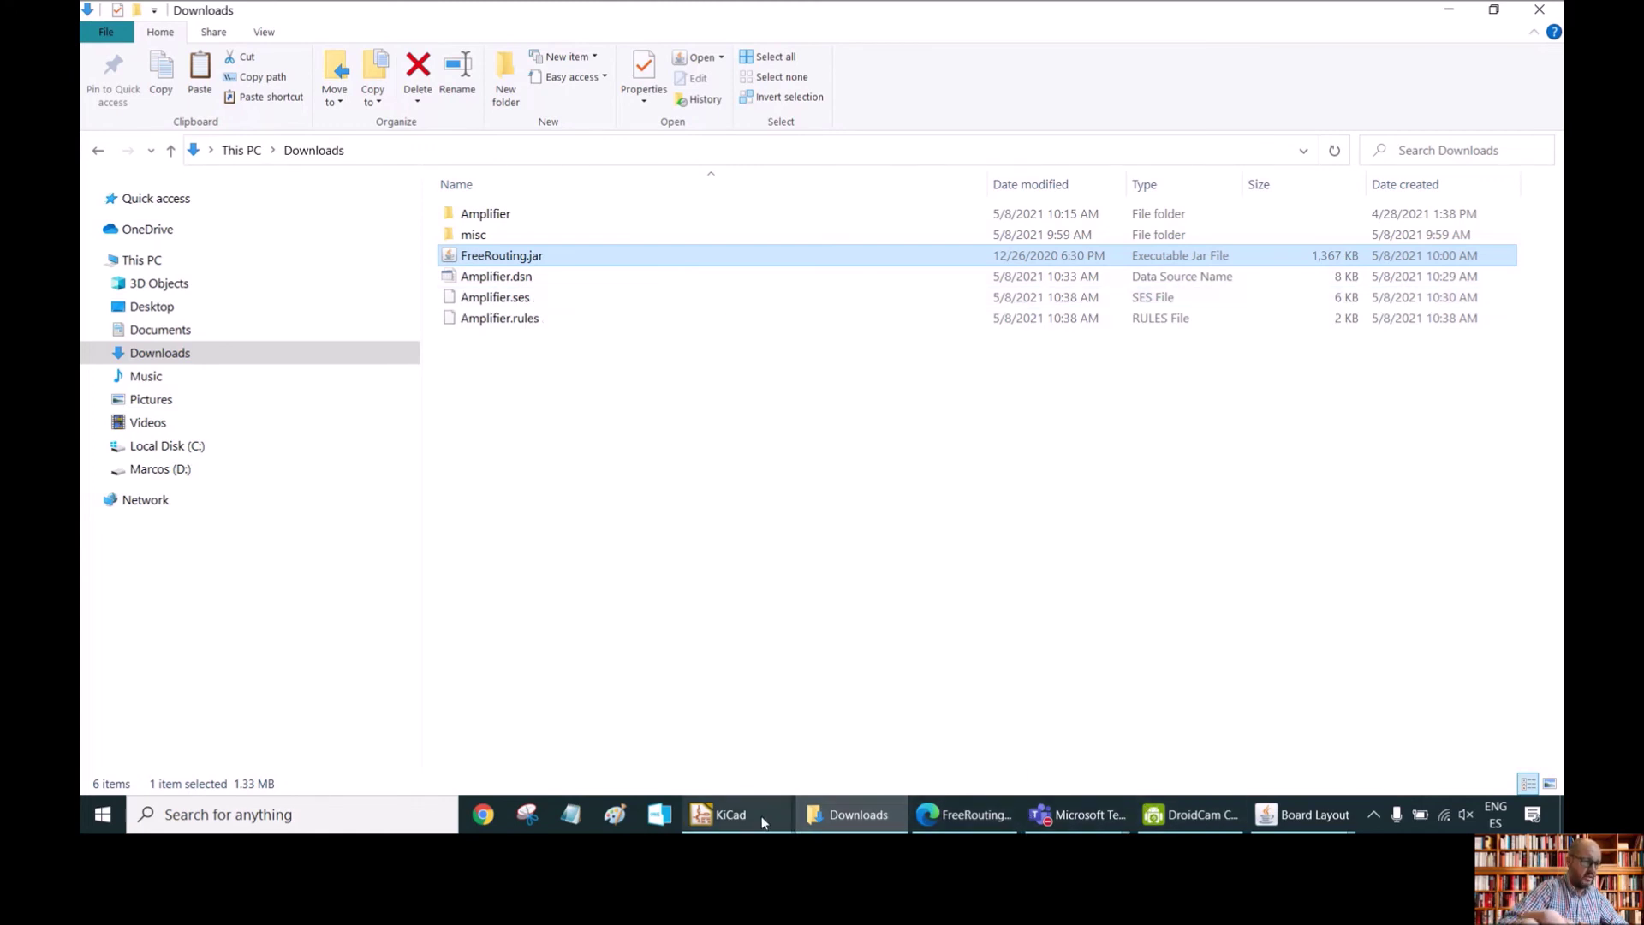
pyautogui.moveTo(734, 816)
pyautogui.click(973, 677)
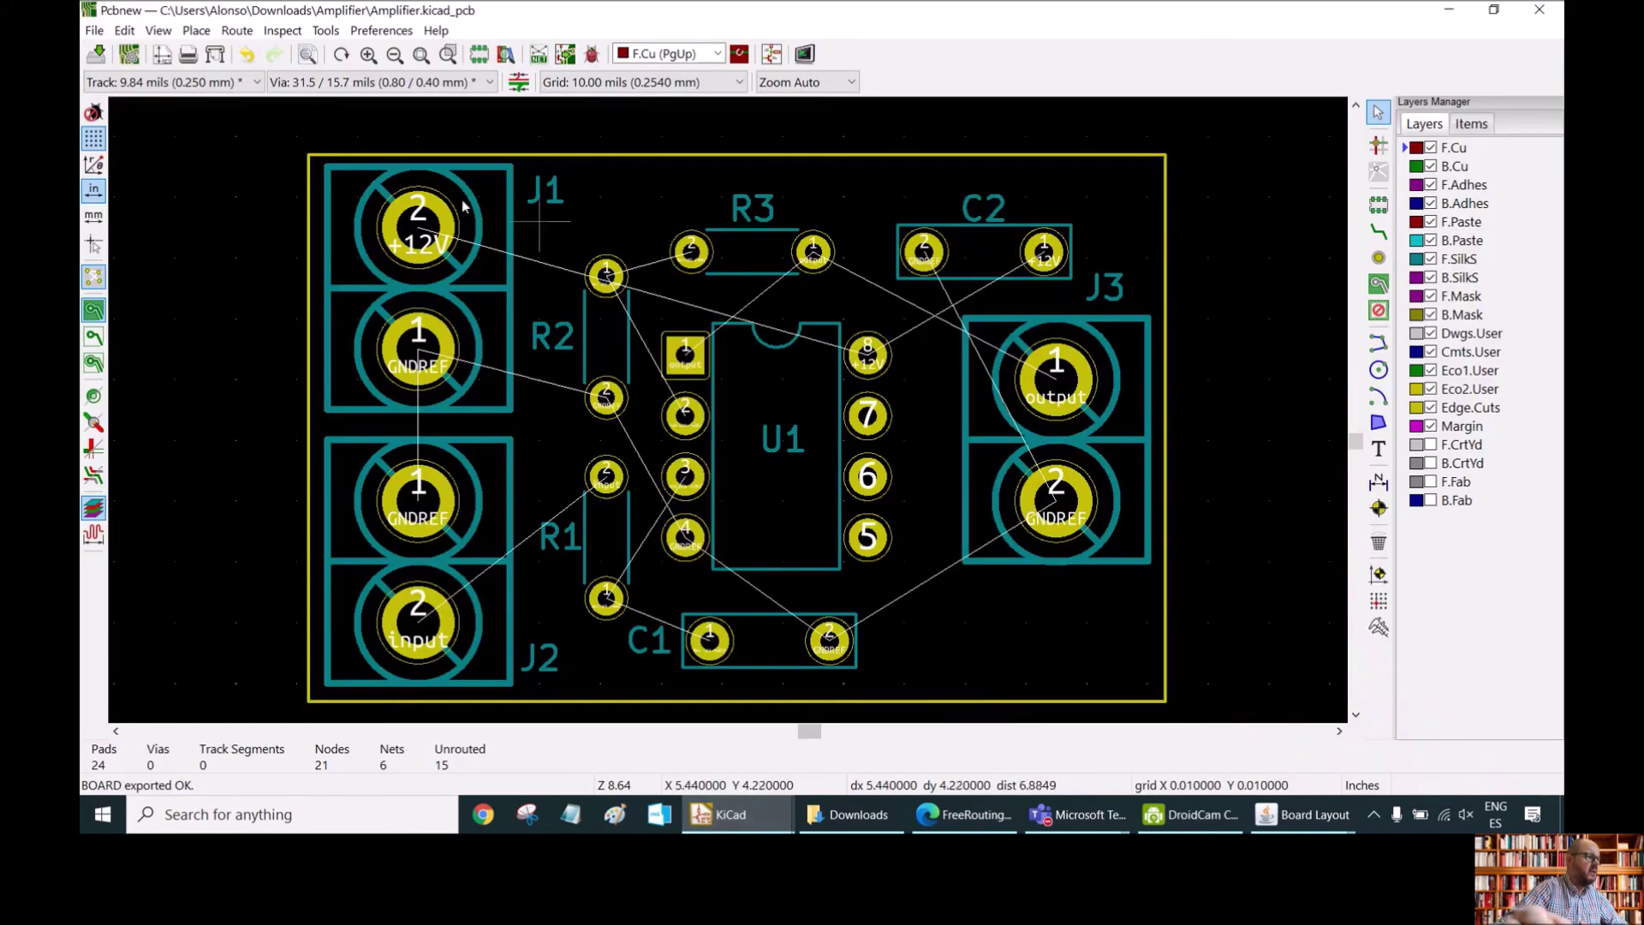
pyautogui.click(94, 31)
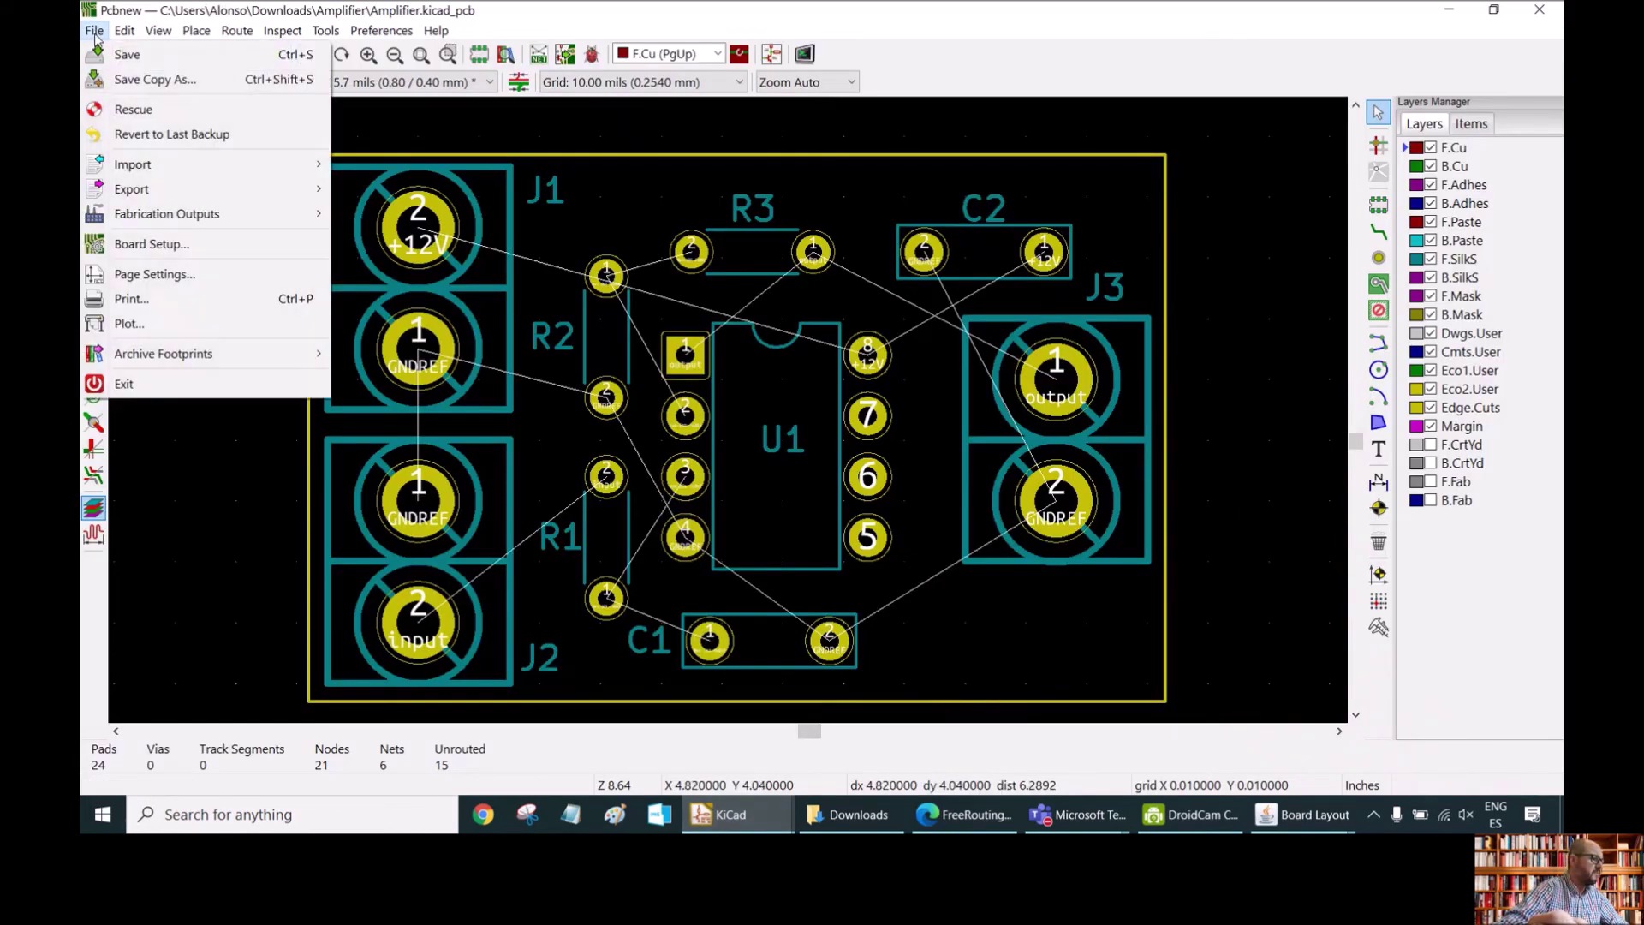
pyautogui.moveTo(169, 164)
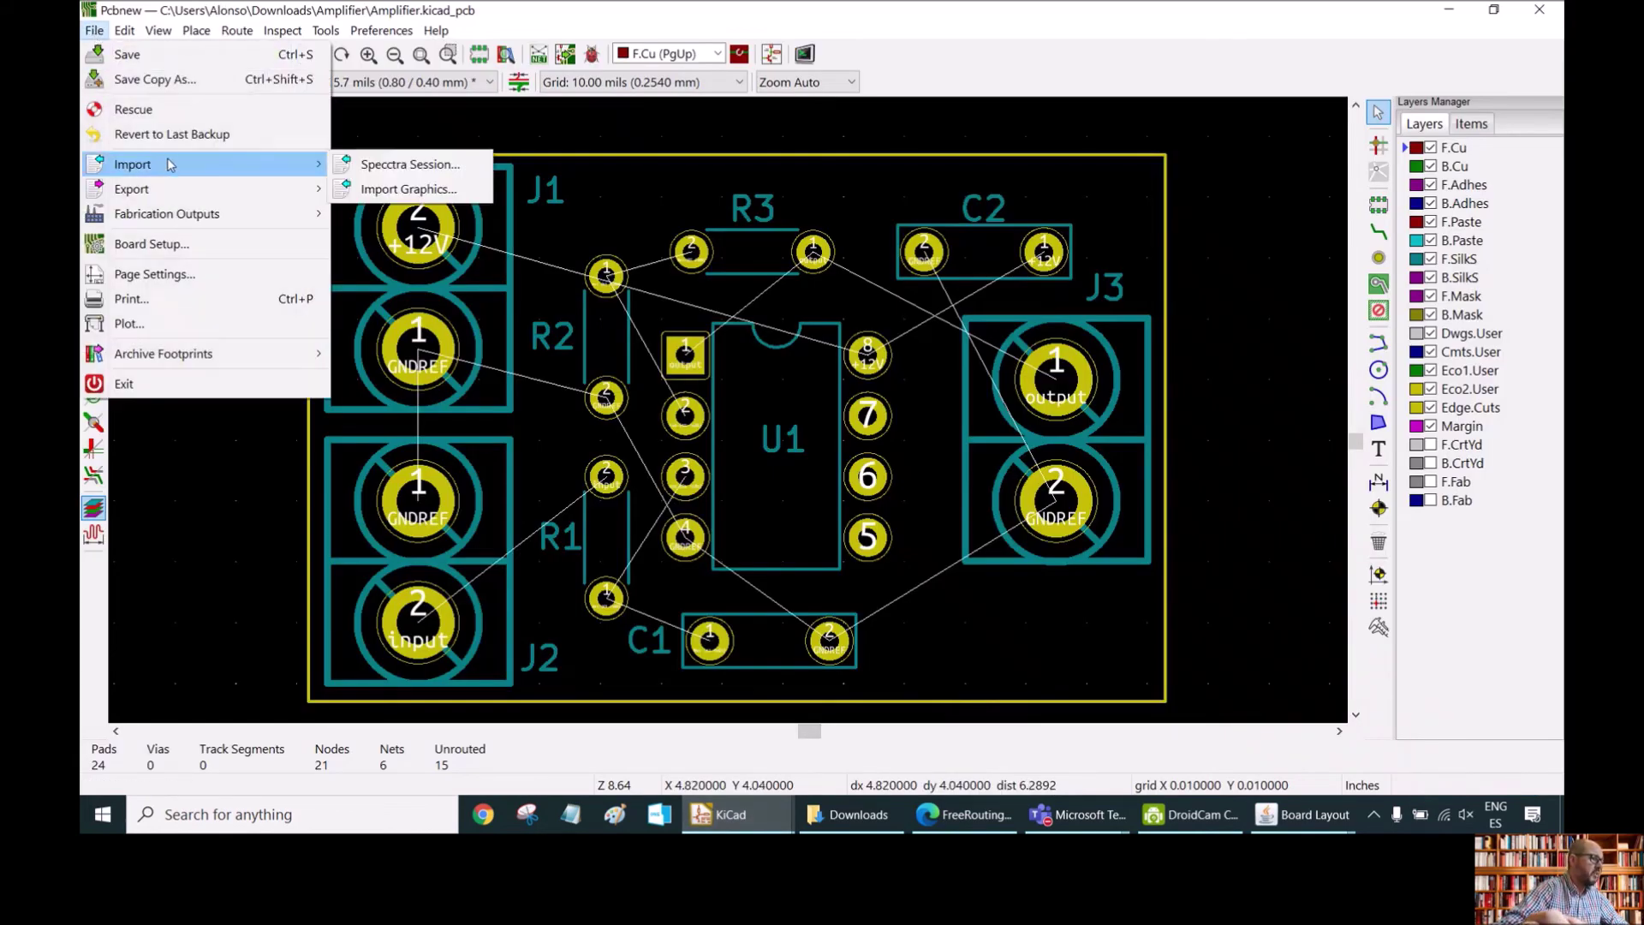
pyautogui.click(410, 167)
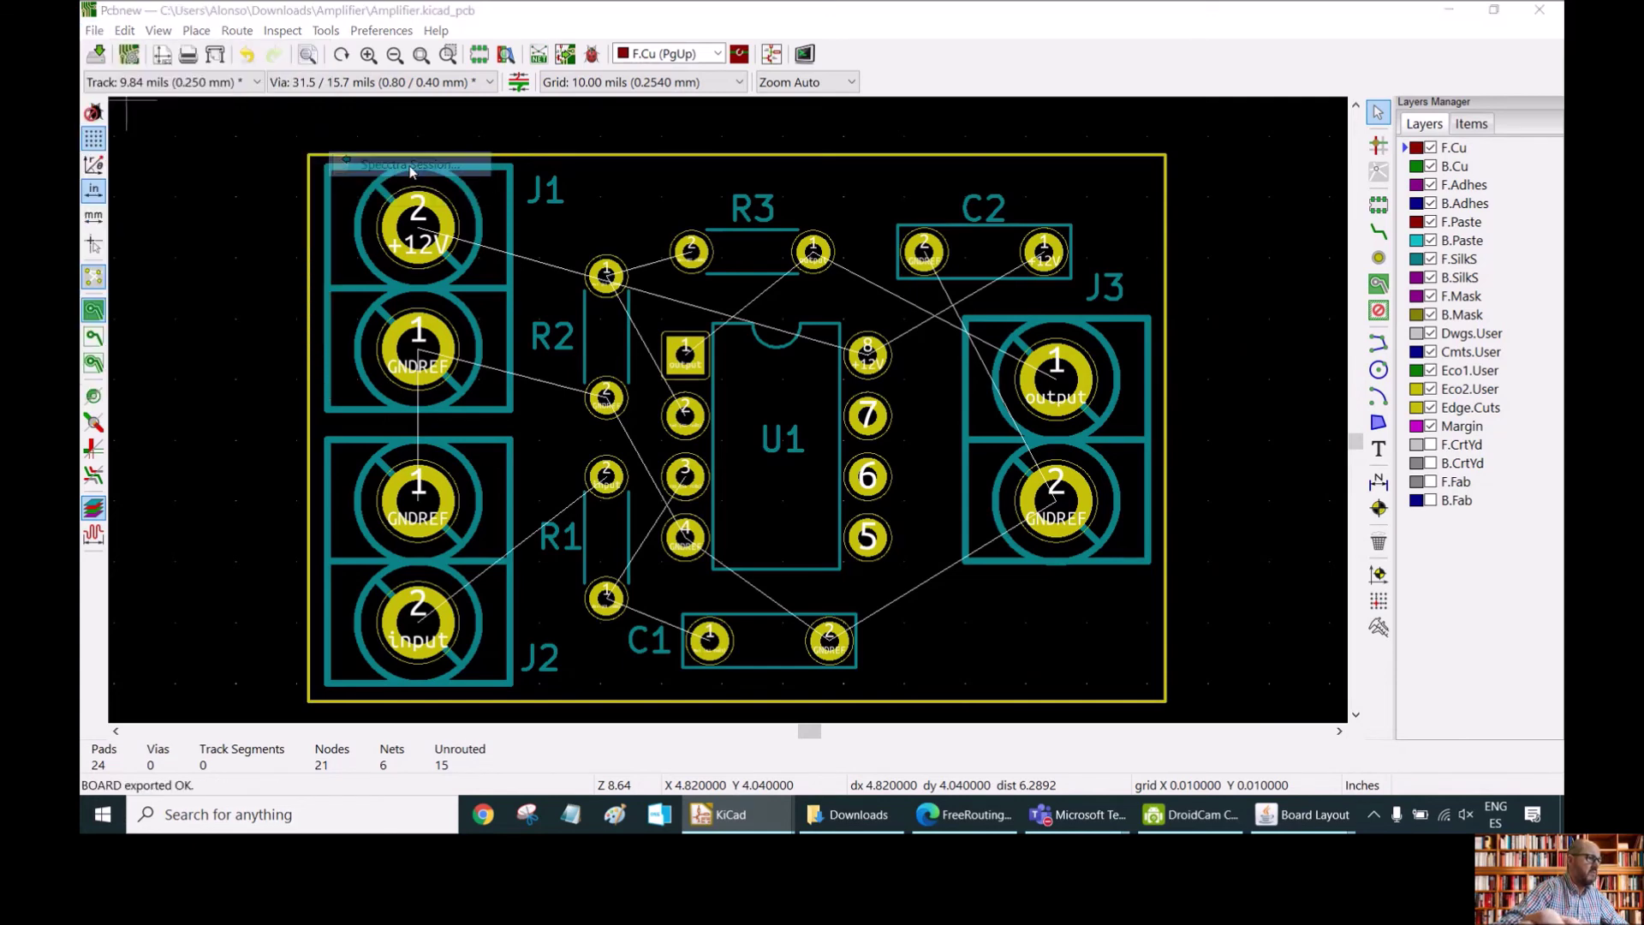
pyautogui.click(306, 92)
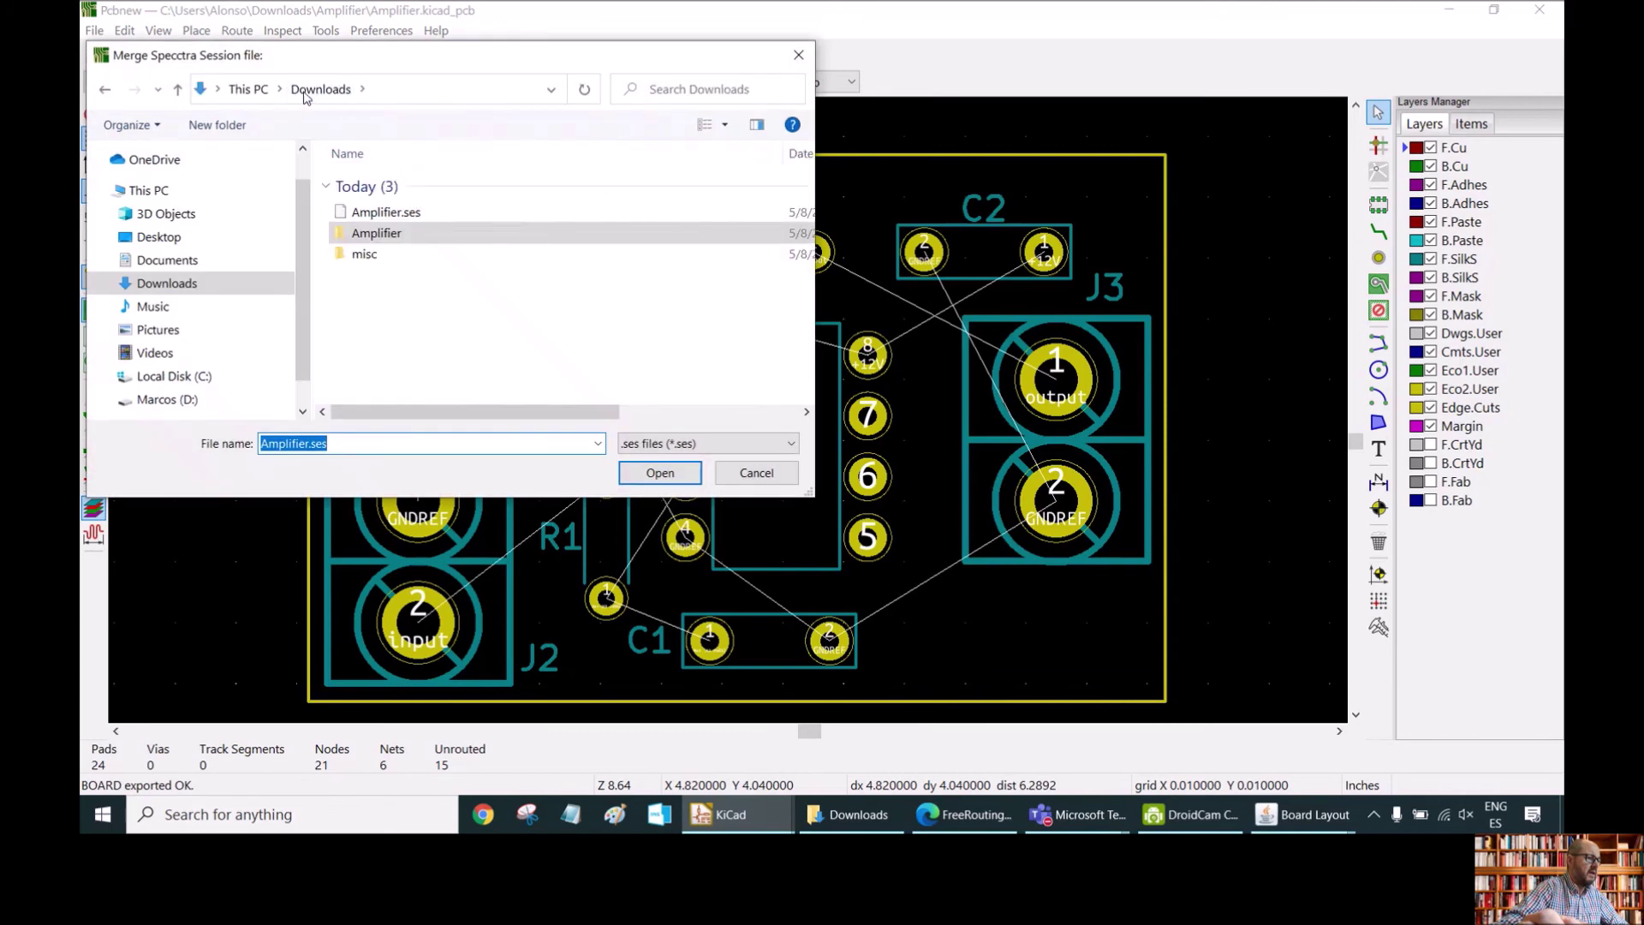
pyautogui.doubleClick(407, 214)
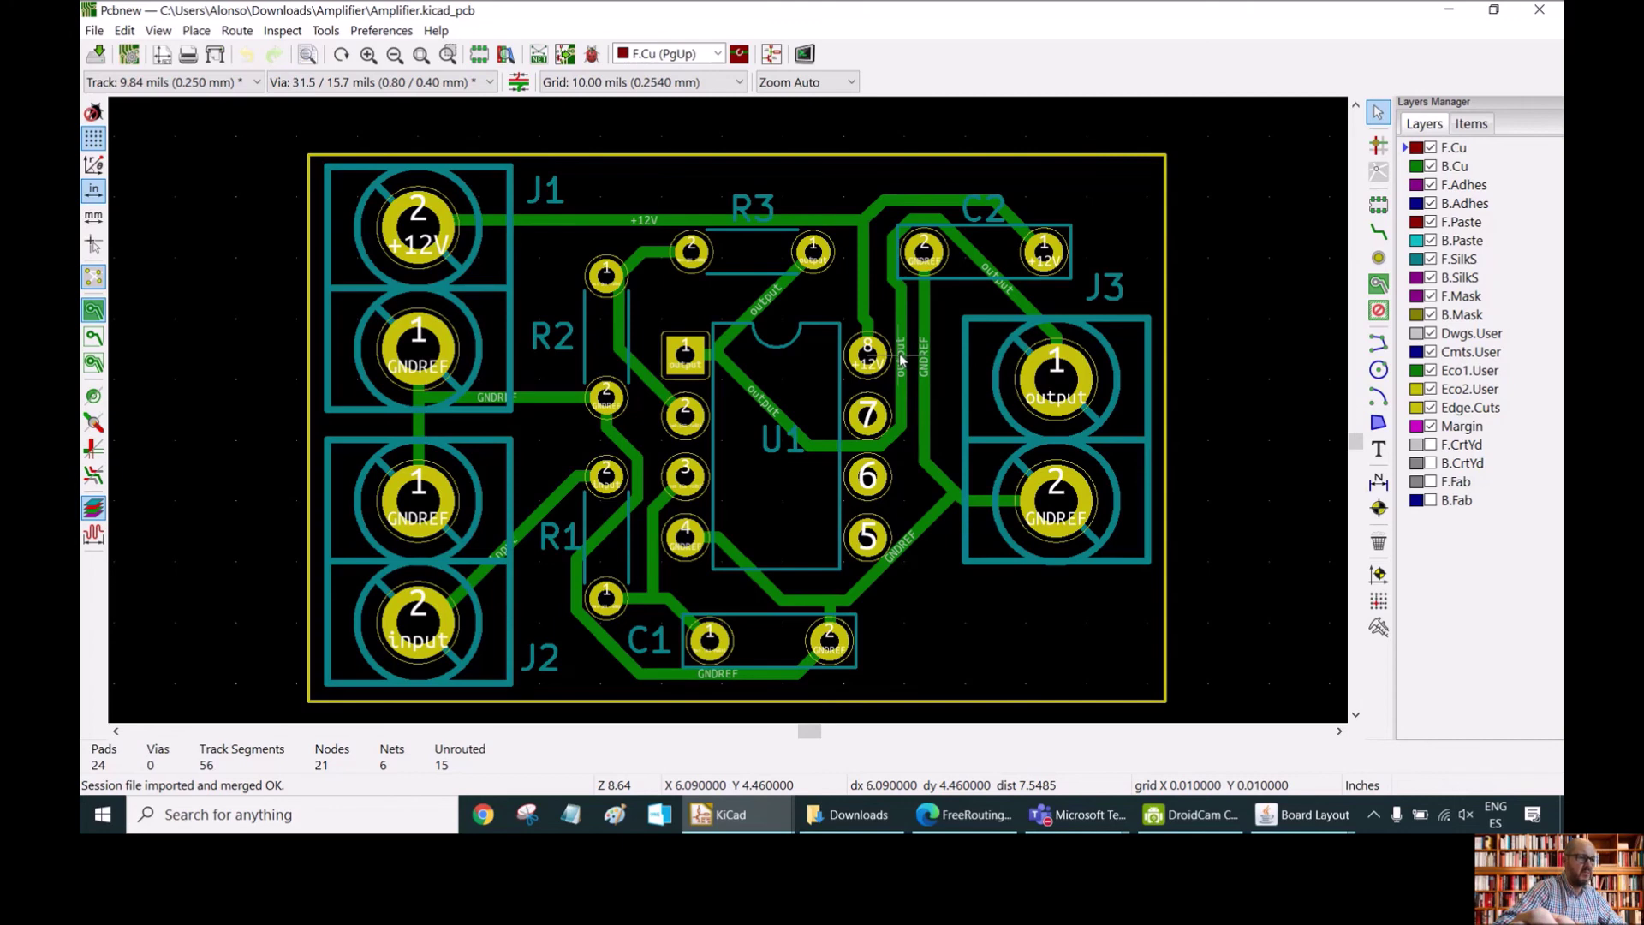
# Reroute the GNDREF tracks joining J2 pad 1, J1 pad 1 and R2 pad 2 on B.Cu with a 40 mil track width
pyautogui.click(1413, 167)
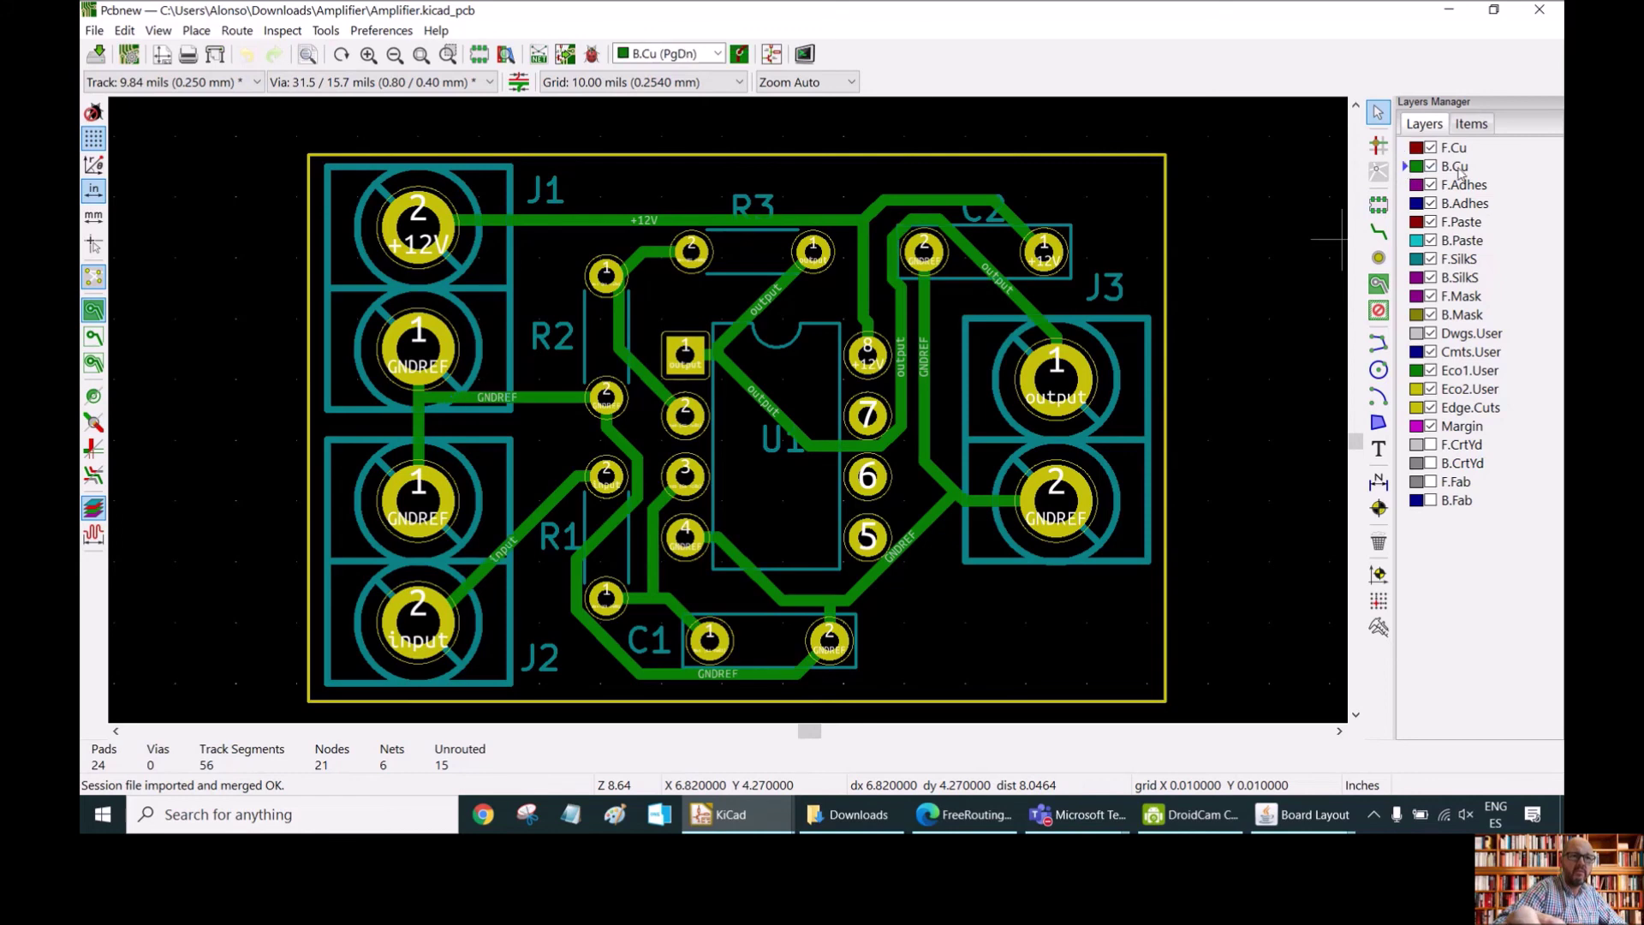
pyautogui.click(256, 82)
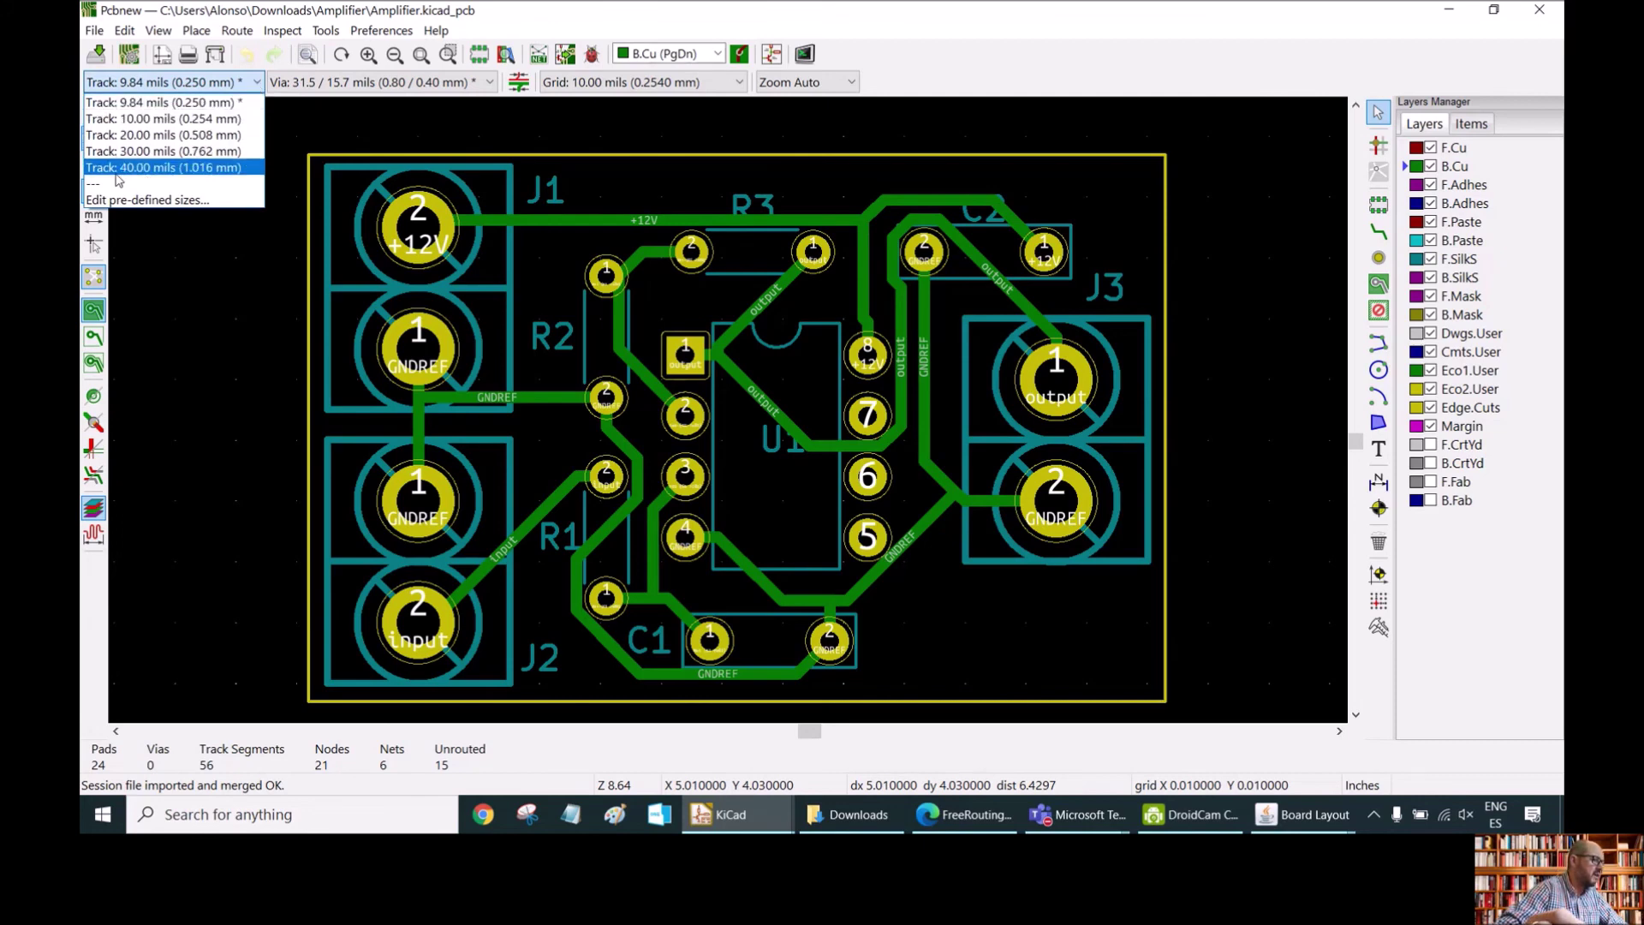
pyautogui.click(155, 169)
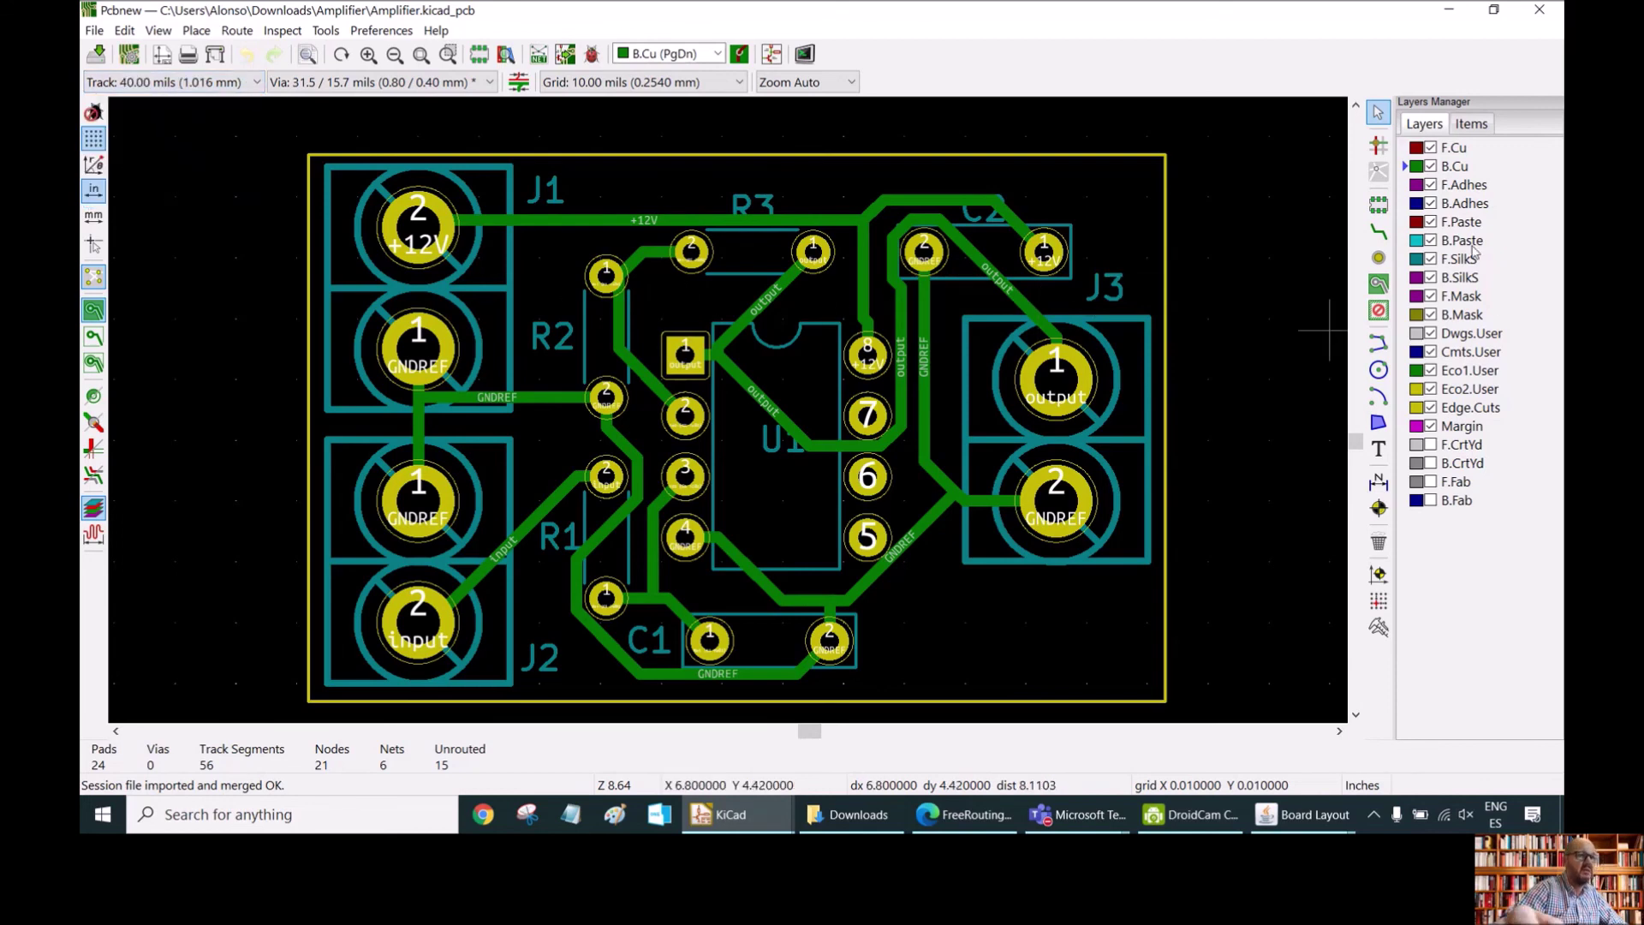
pyautogui.click(1379, 232)
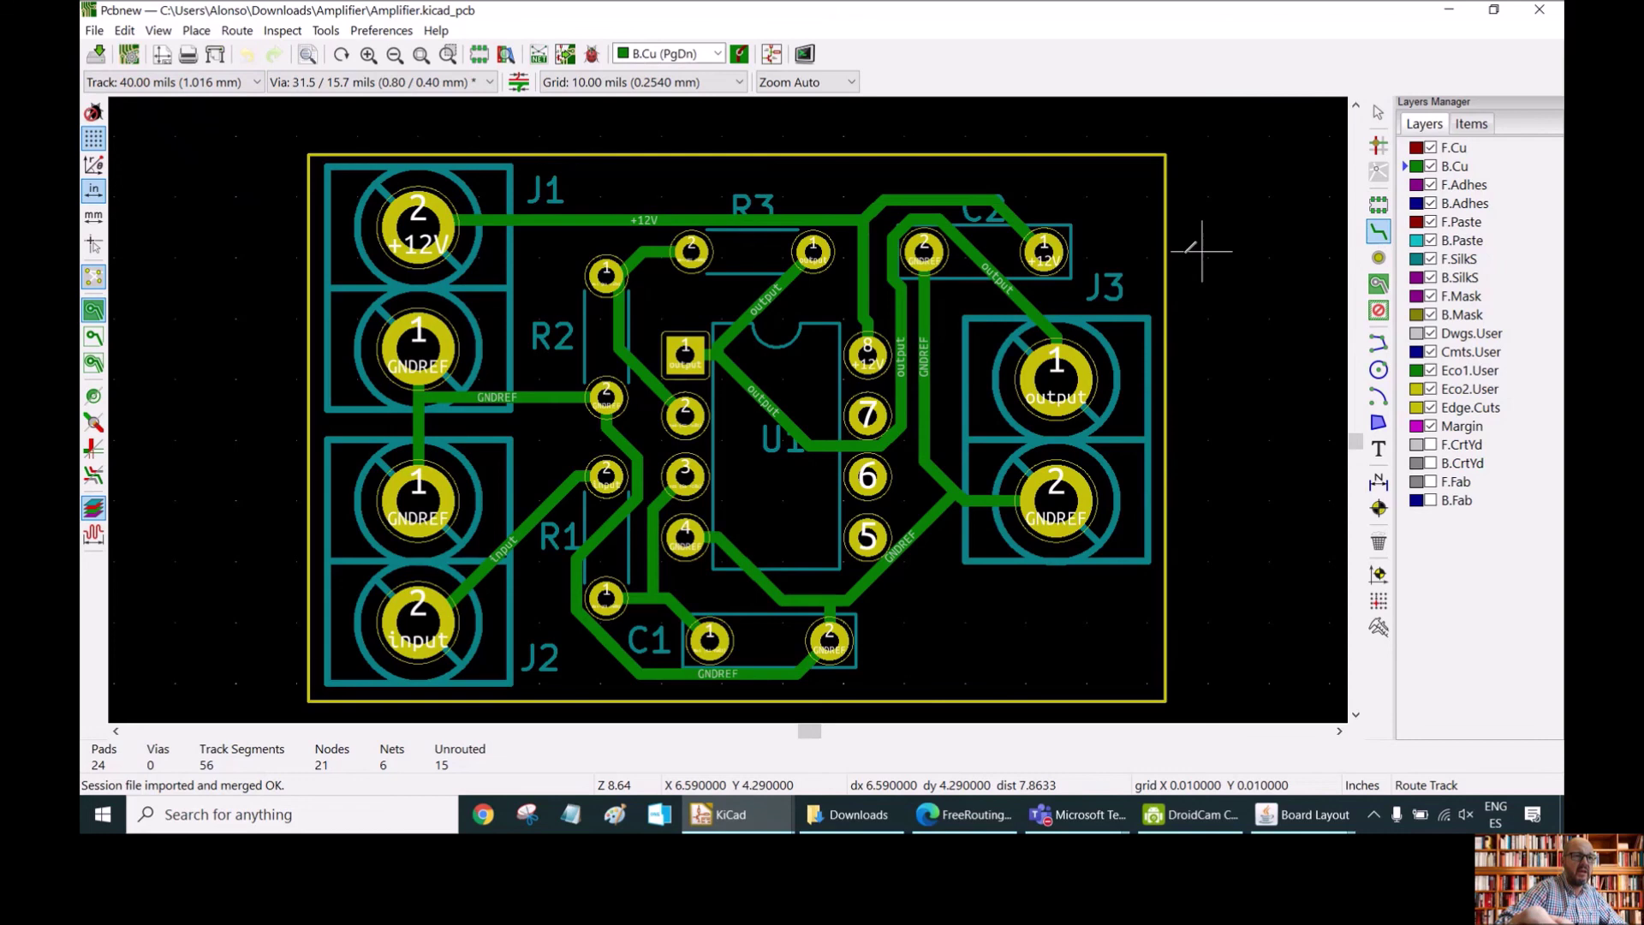
pyautogui.click(418, 494)
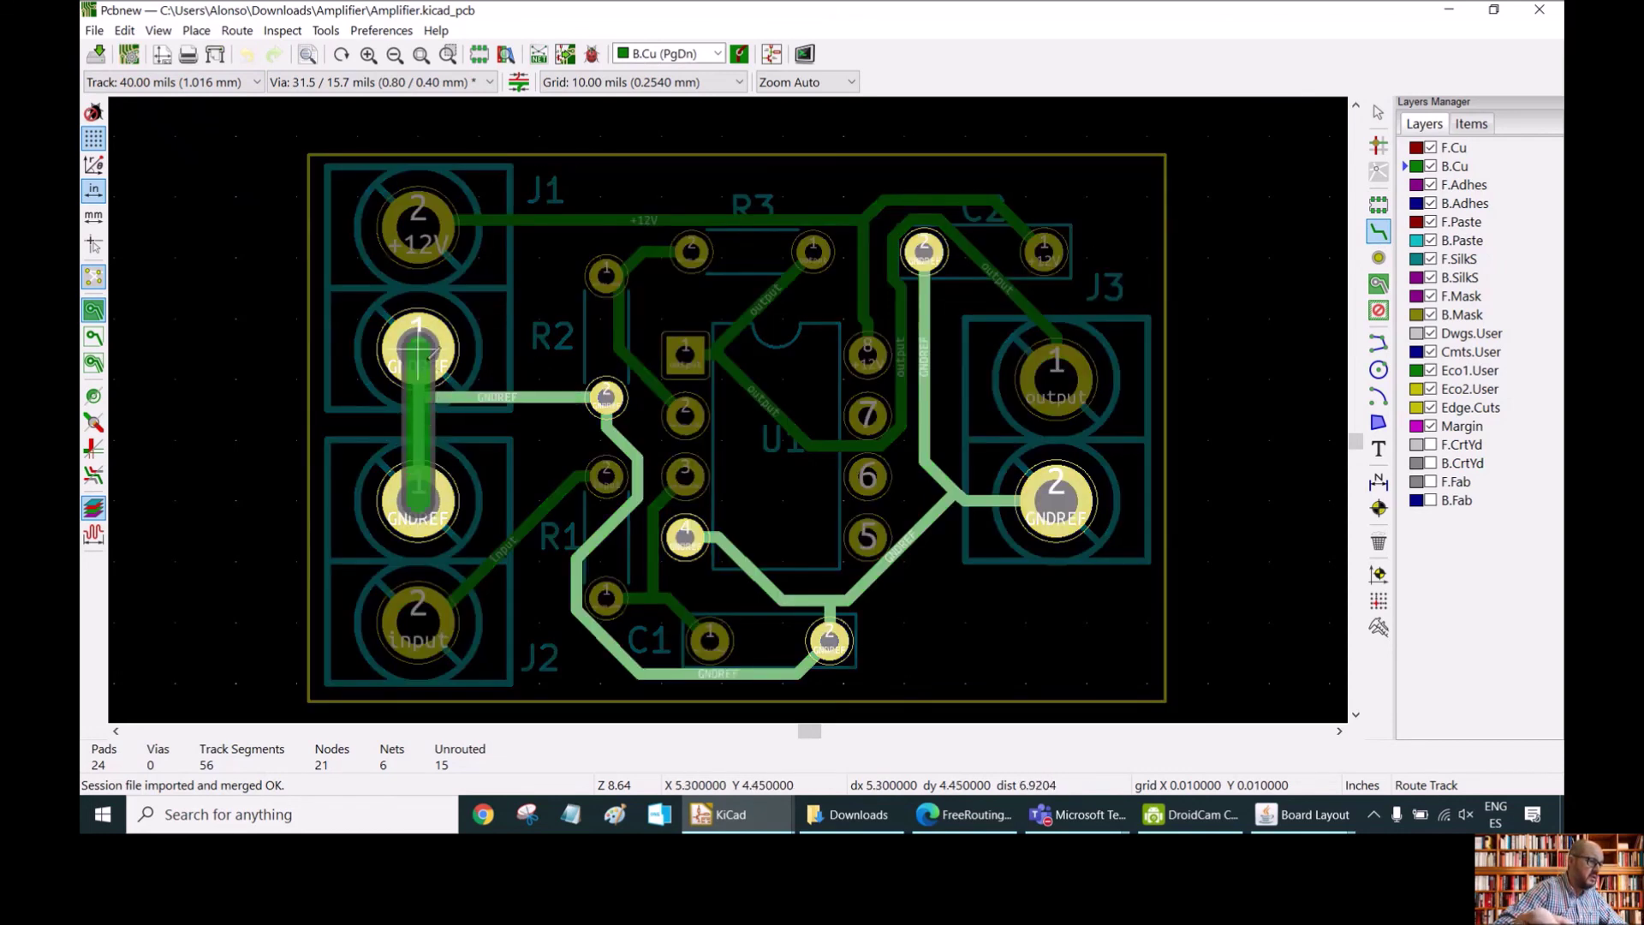
pyautogui.click(424, 353)
pyautogui.click(419, 397)
pyautogui.click(607, 397)
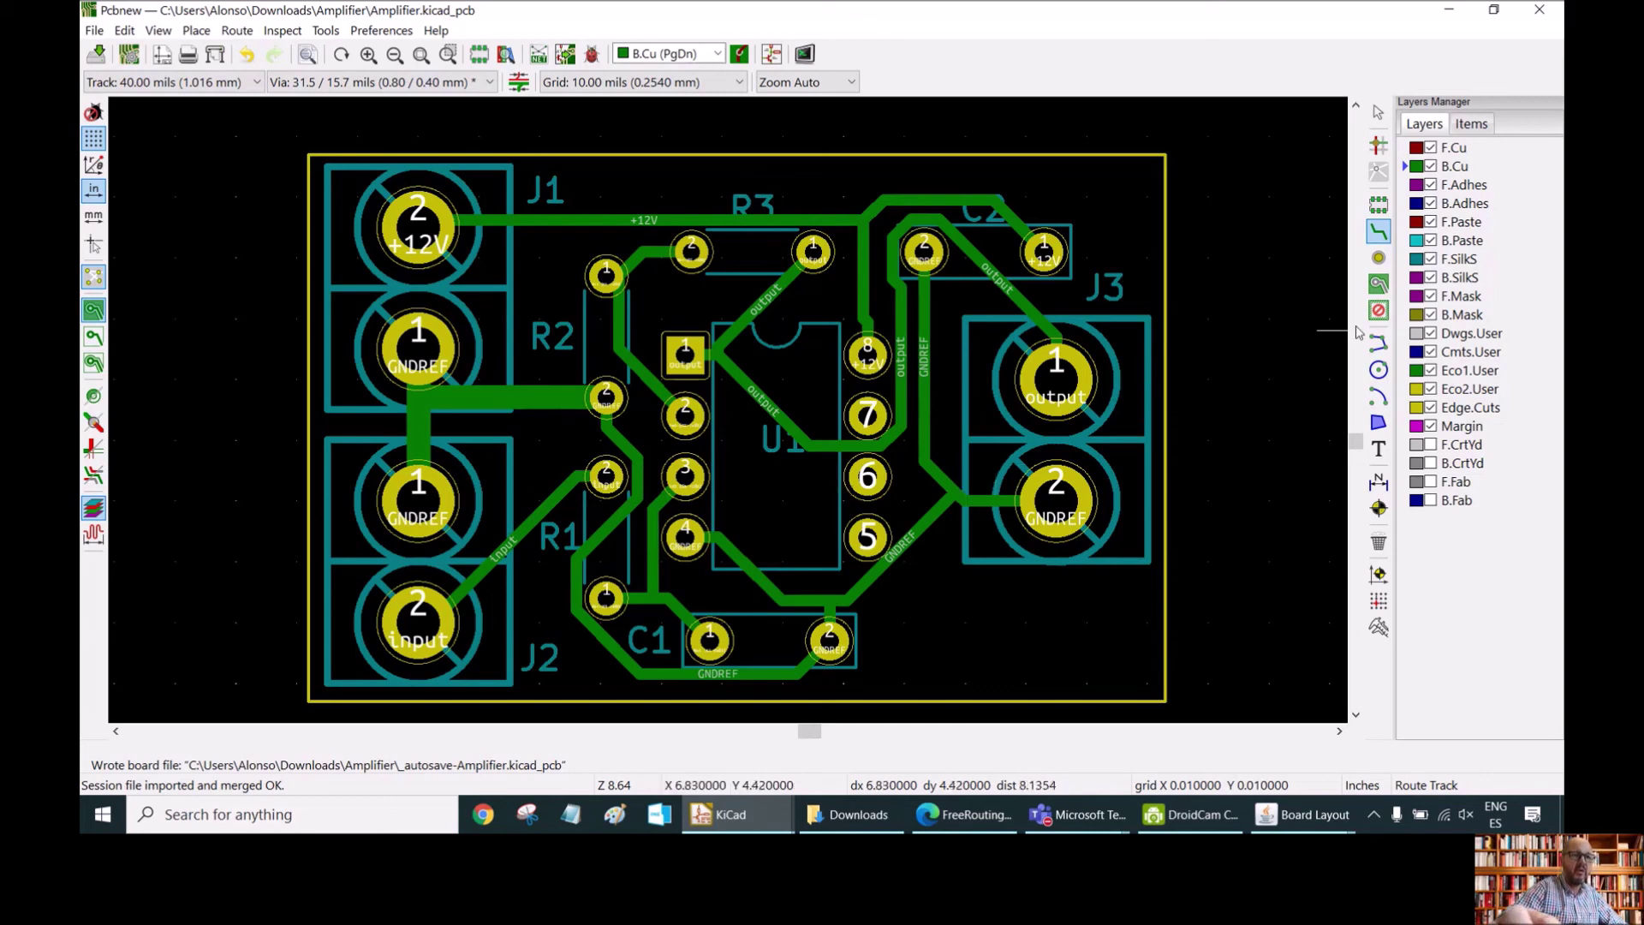
# Add a filled copper zone on B.Cu assigned to the GNDREF net, outlined just inside the four board edges
pyautogui.click(1378, 285)
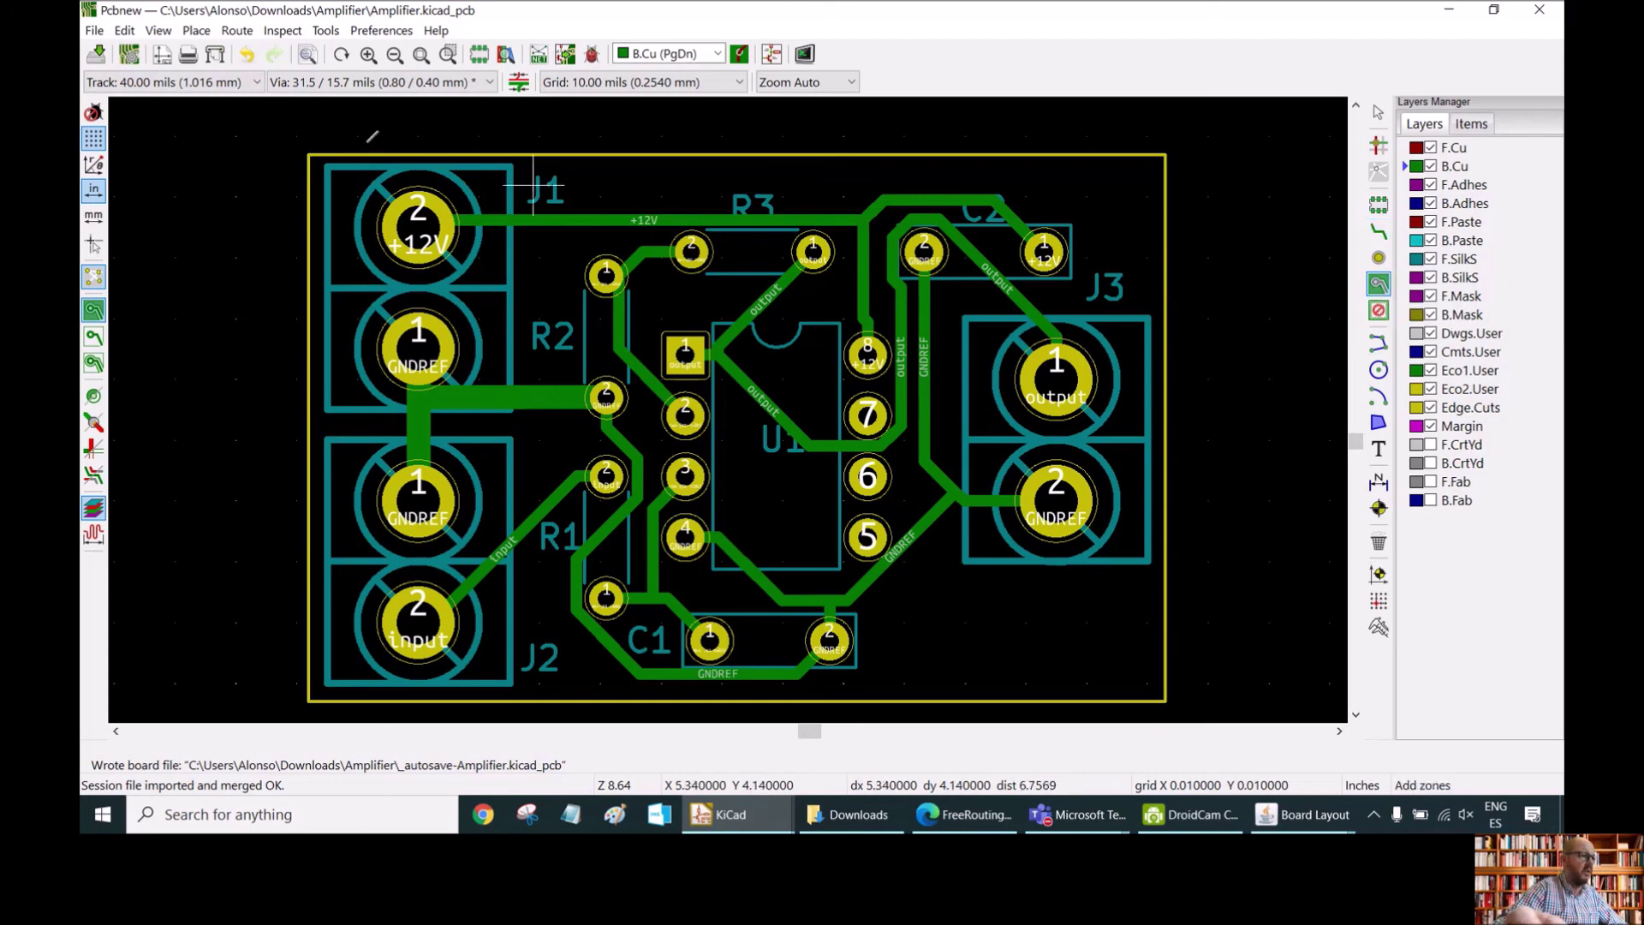
pyautogui.click(321, 159)
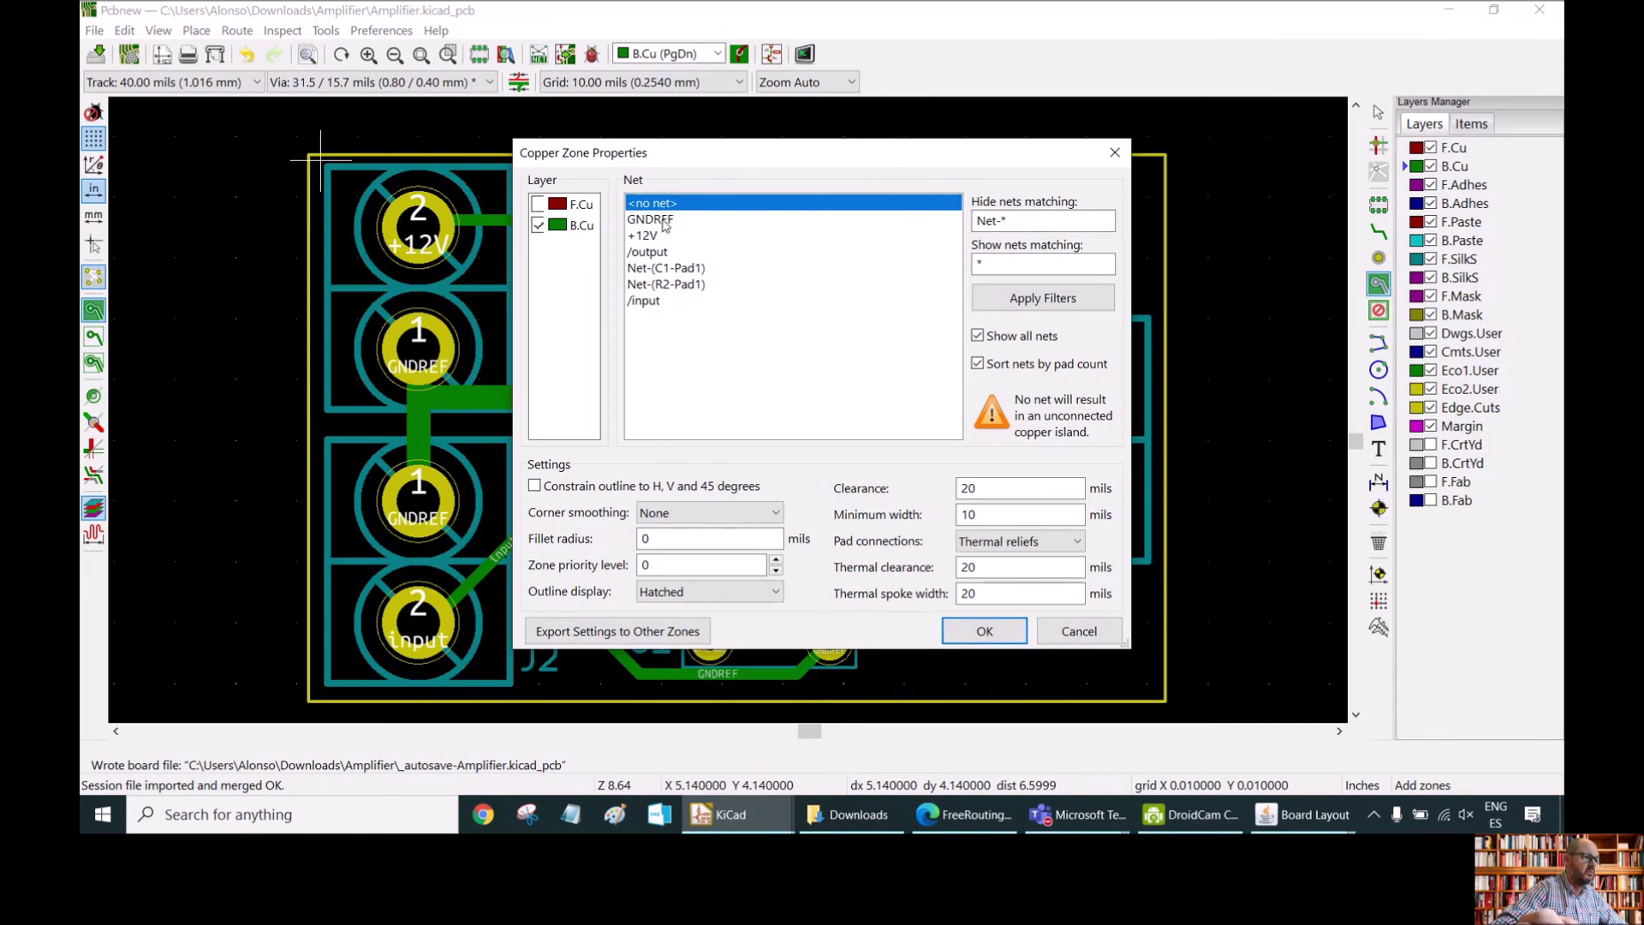
pyautogui.click(649, 220)
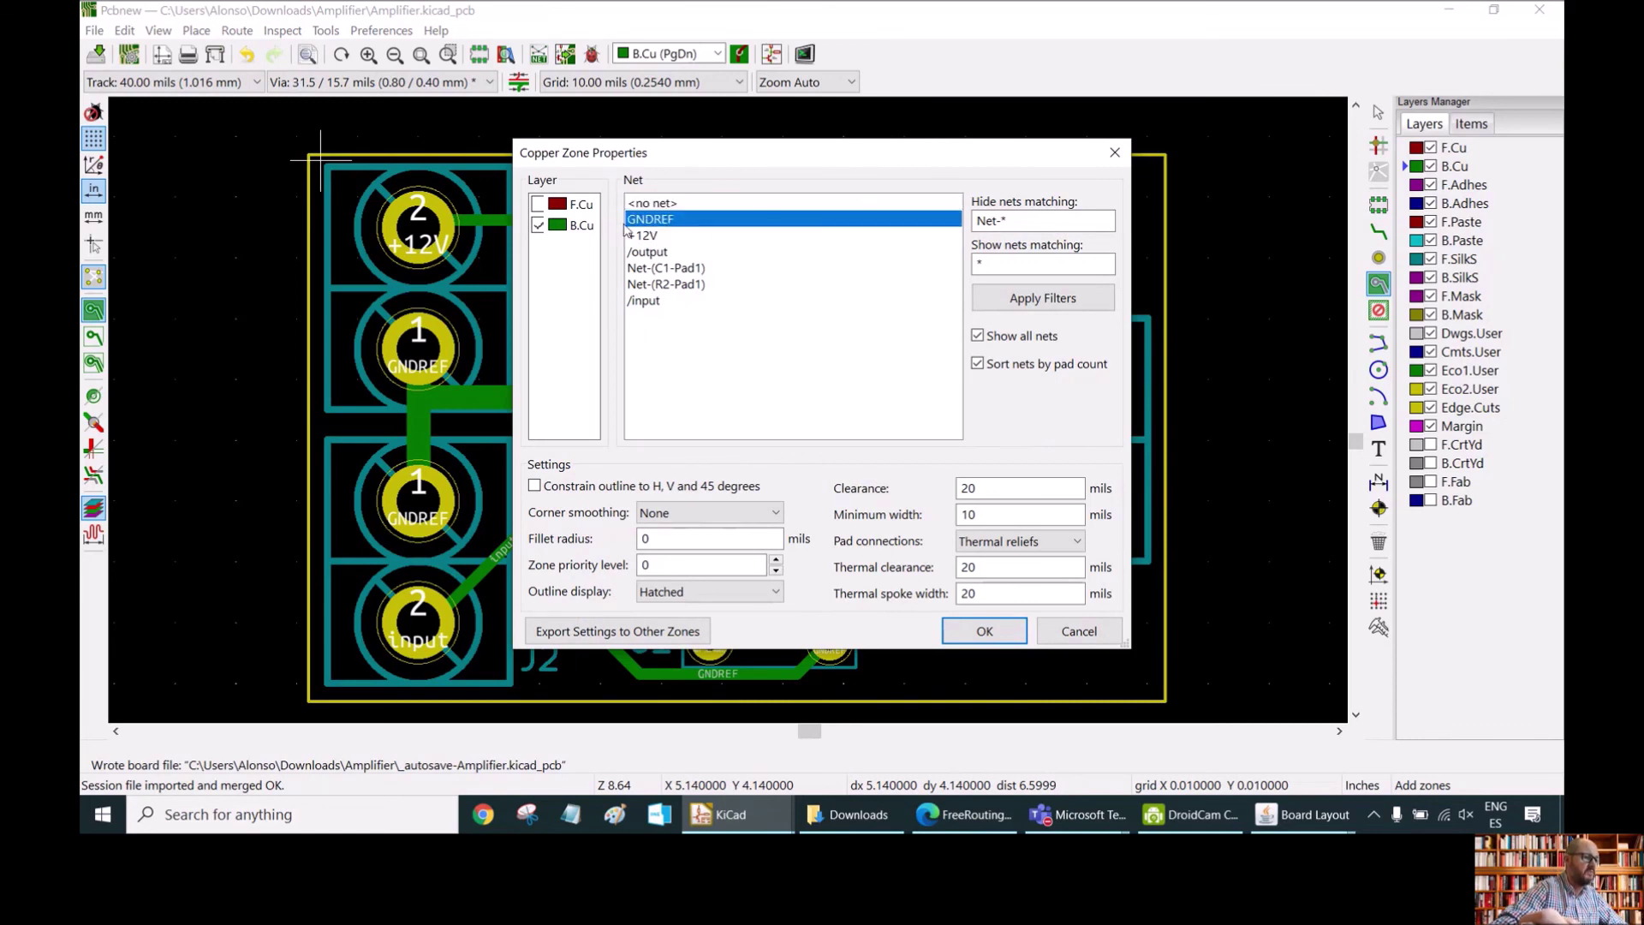
pyautogui.click(985, 631)
pyautogui.scroll(2, 220, 175)
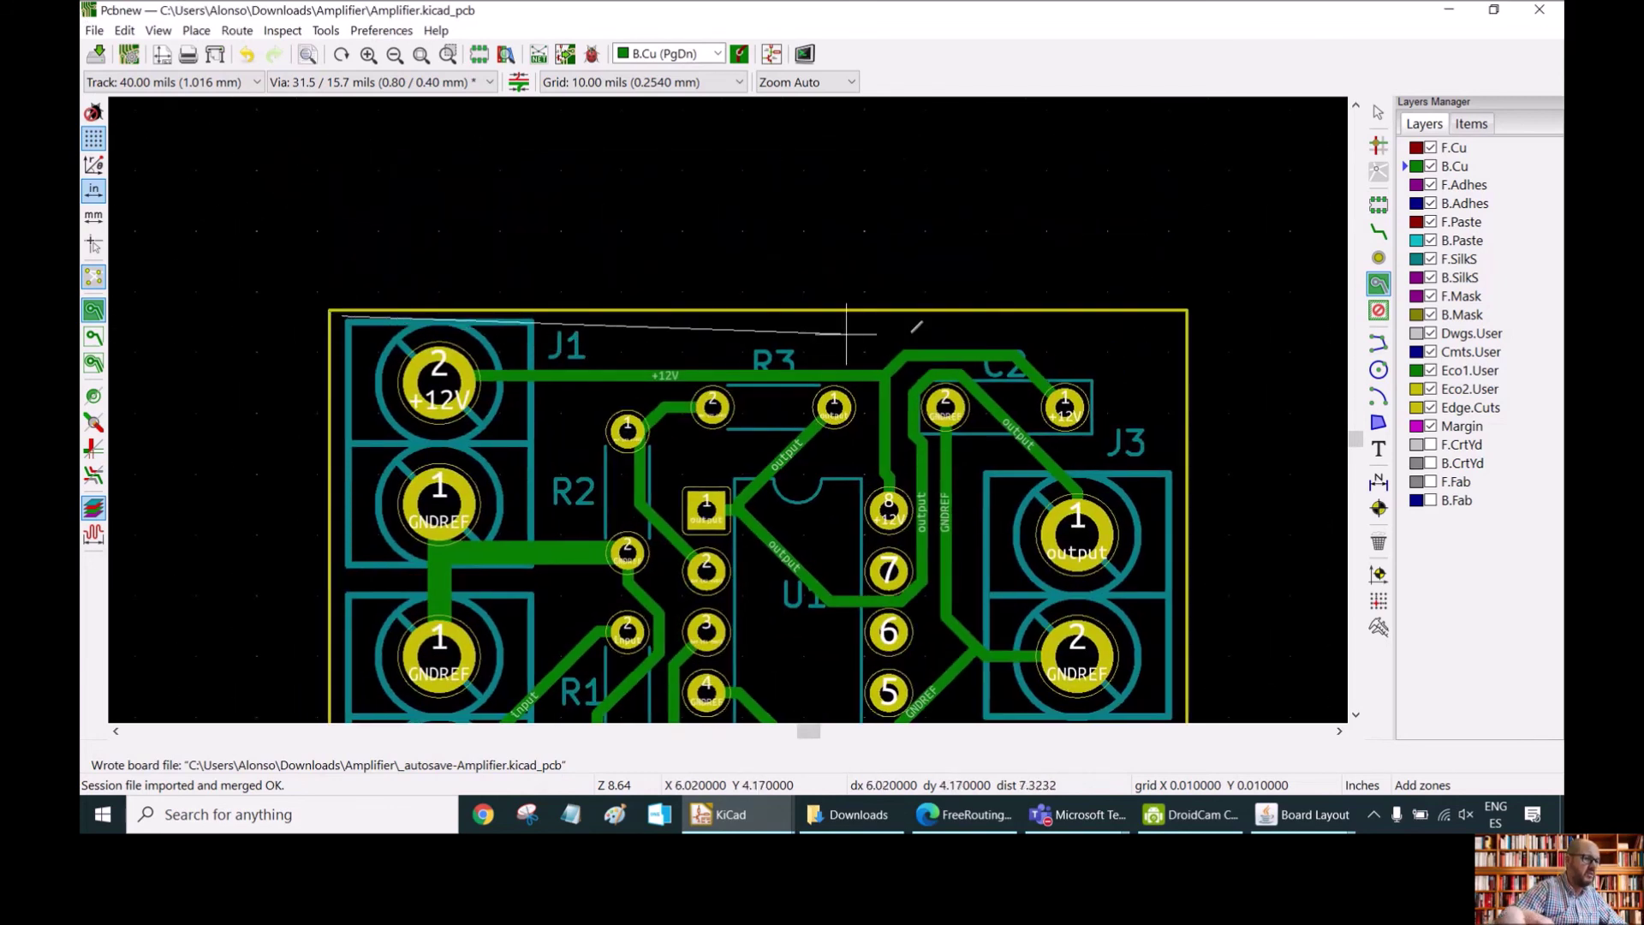
pyautogui.click(1178, 313)
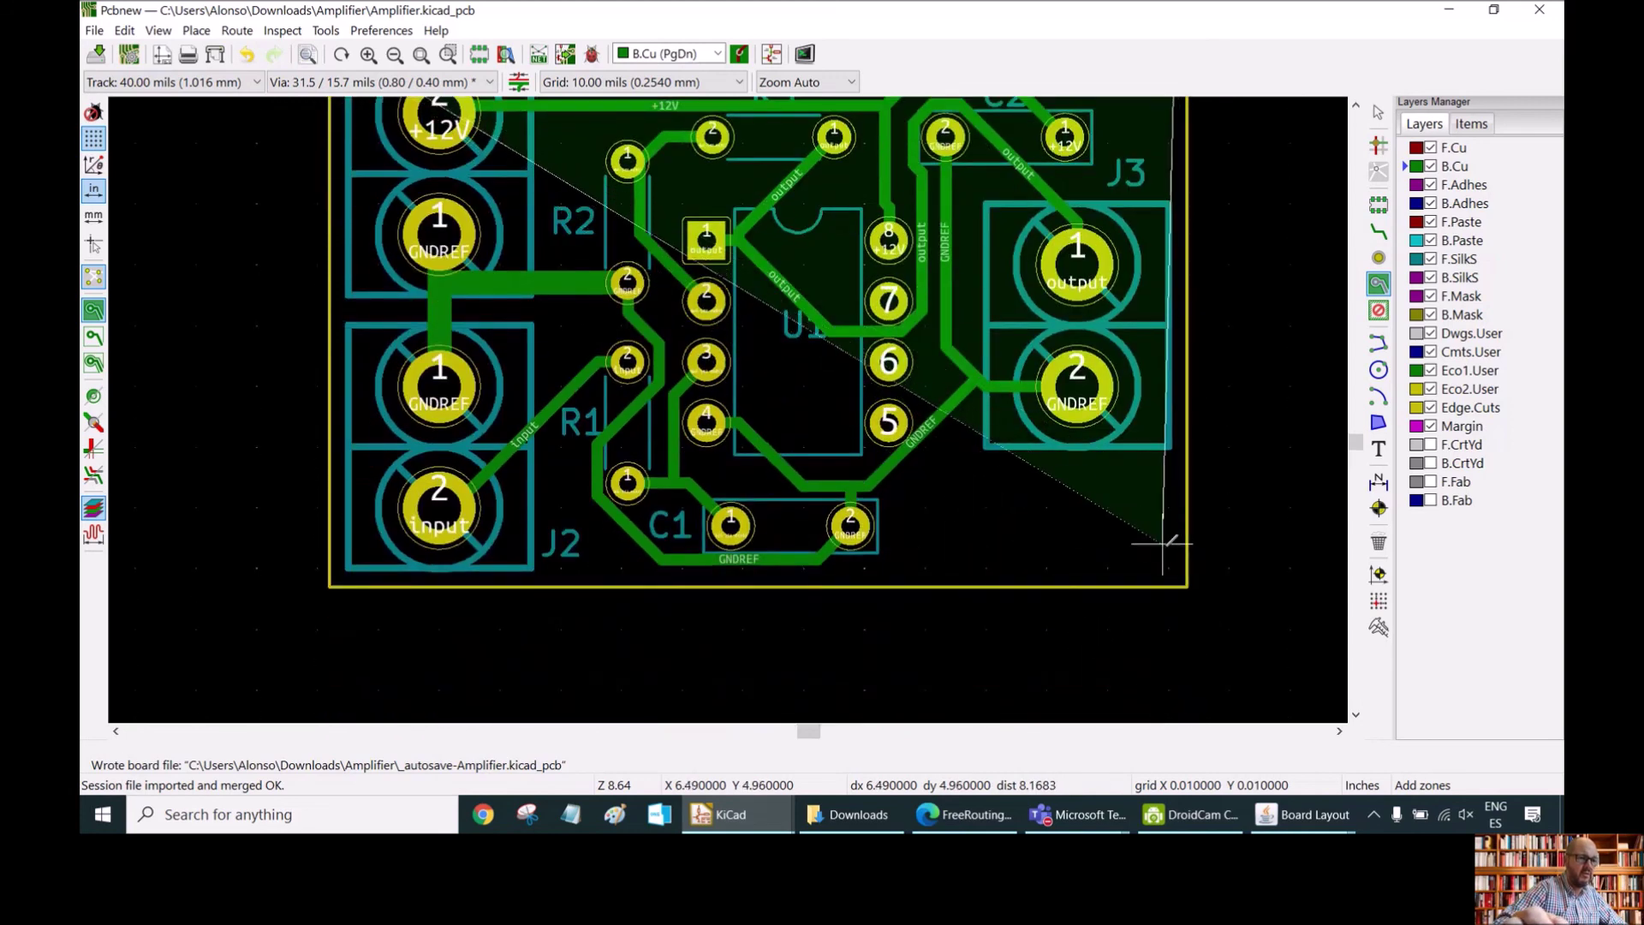
pyautogui.click(1169, 574)
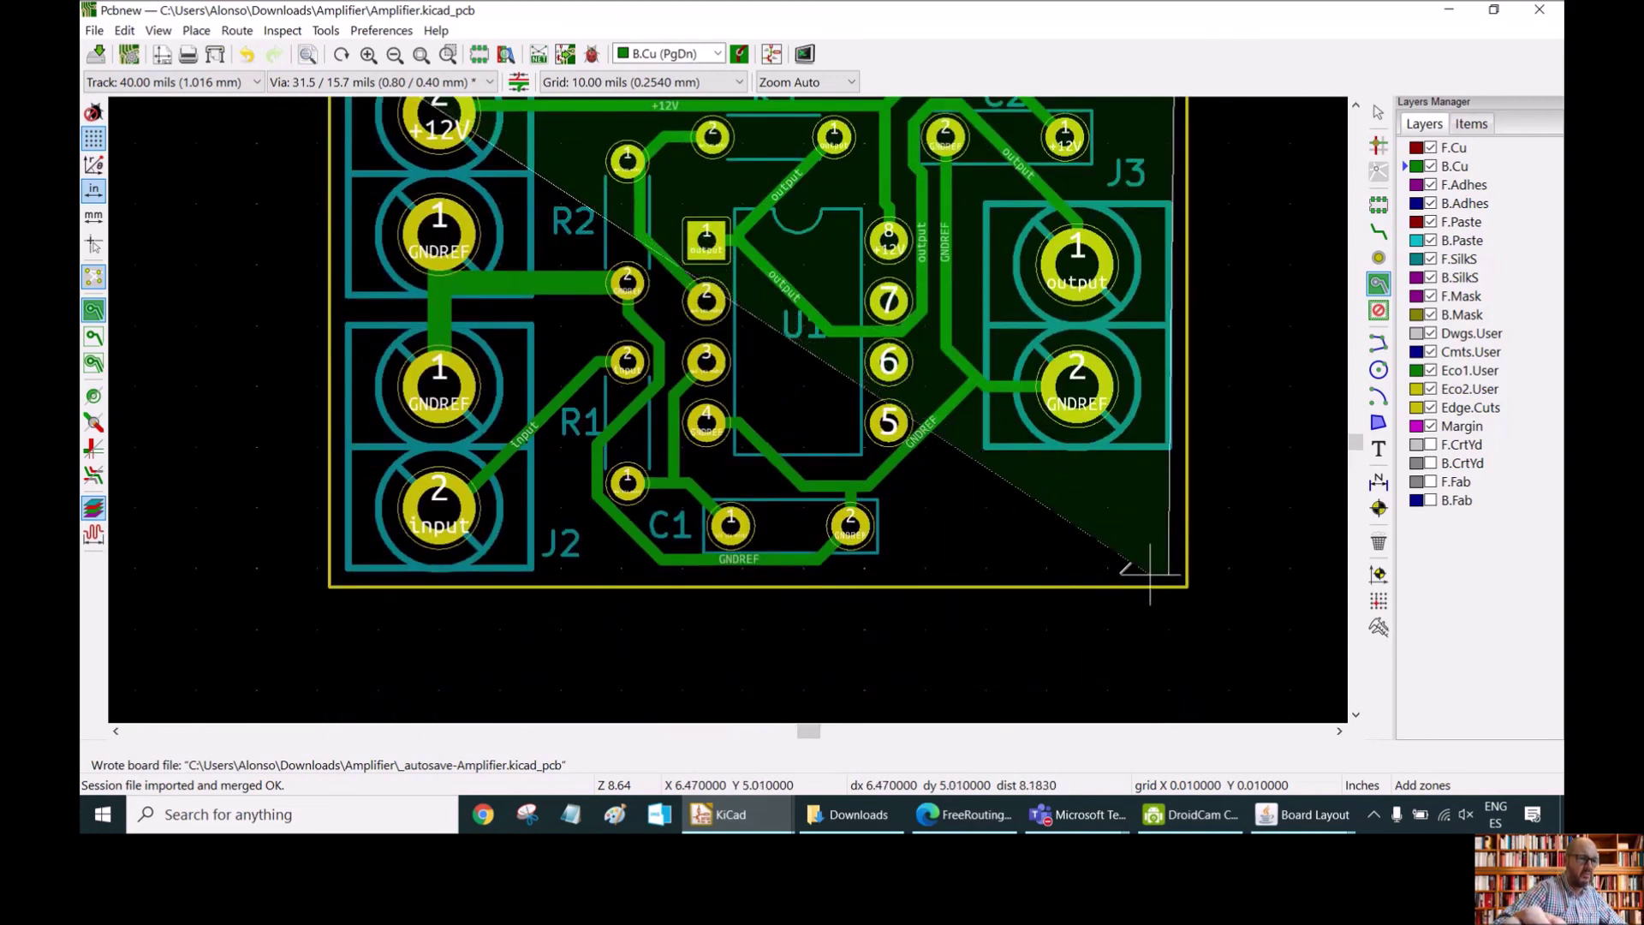
pyautogui.click(341, 580)
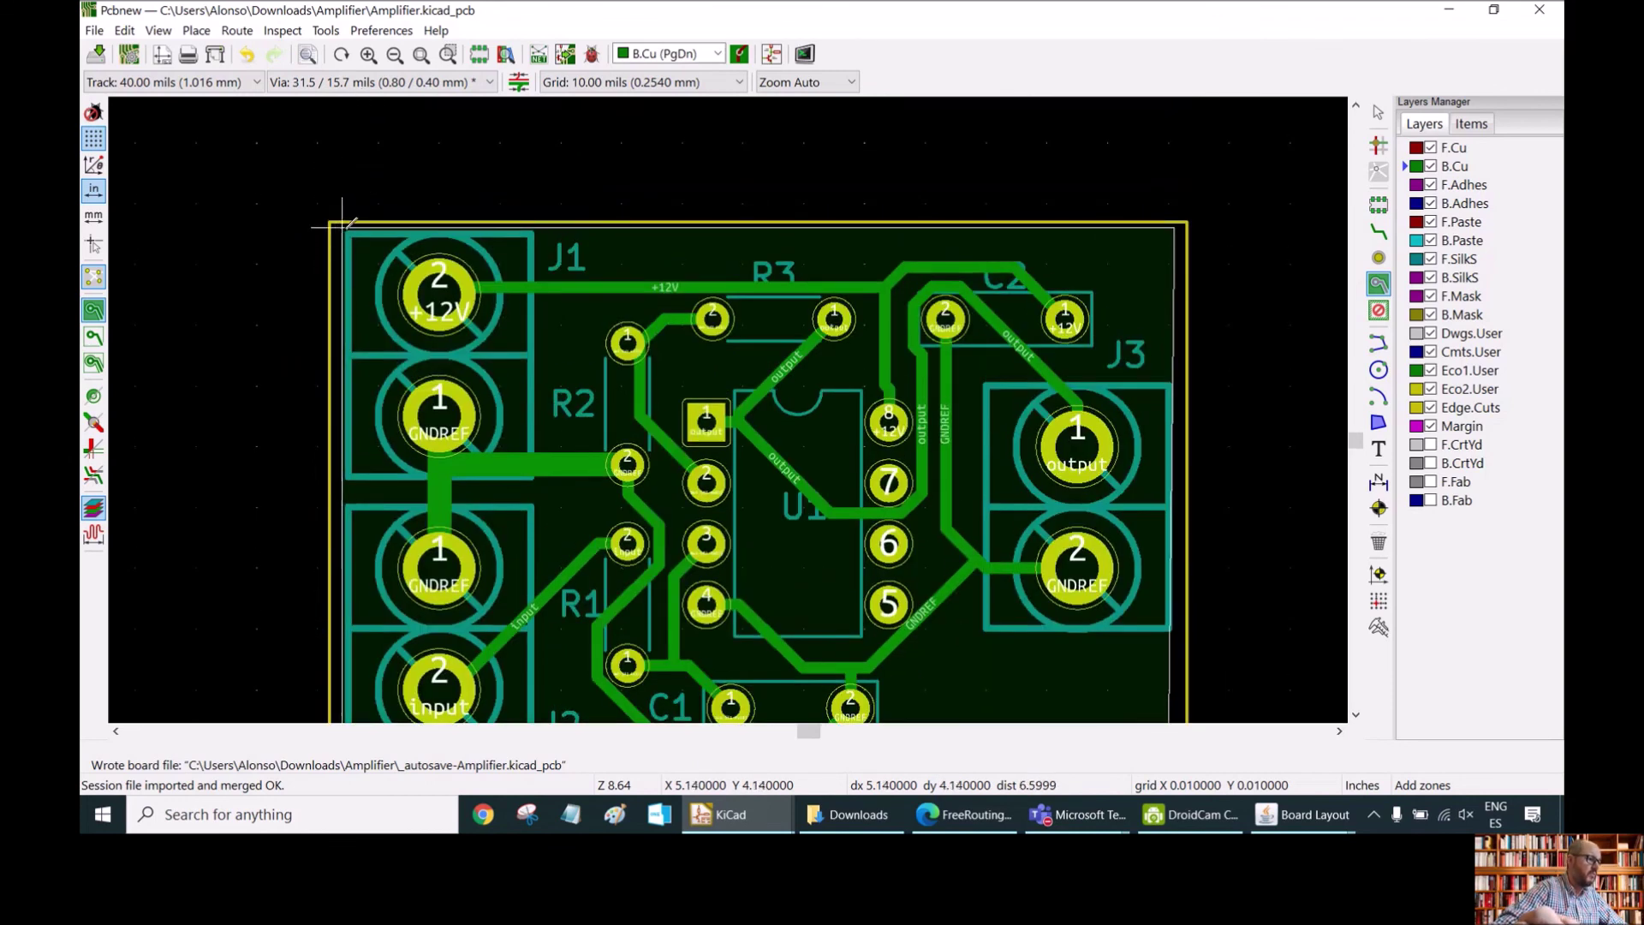
pyautogui.doubleClick(339, 233)
pyautogui.rightClick(476, 167)
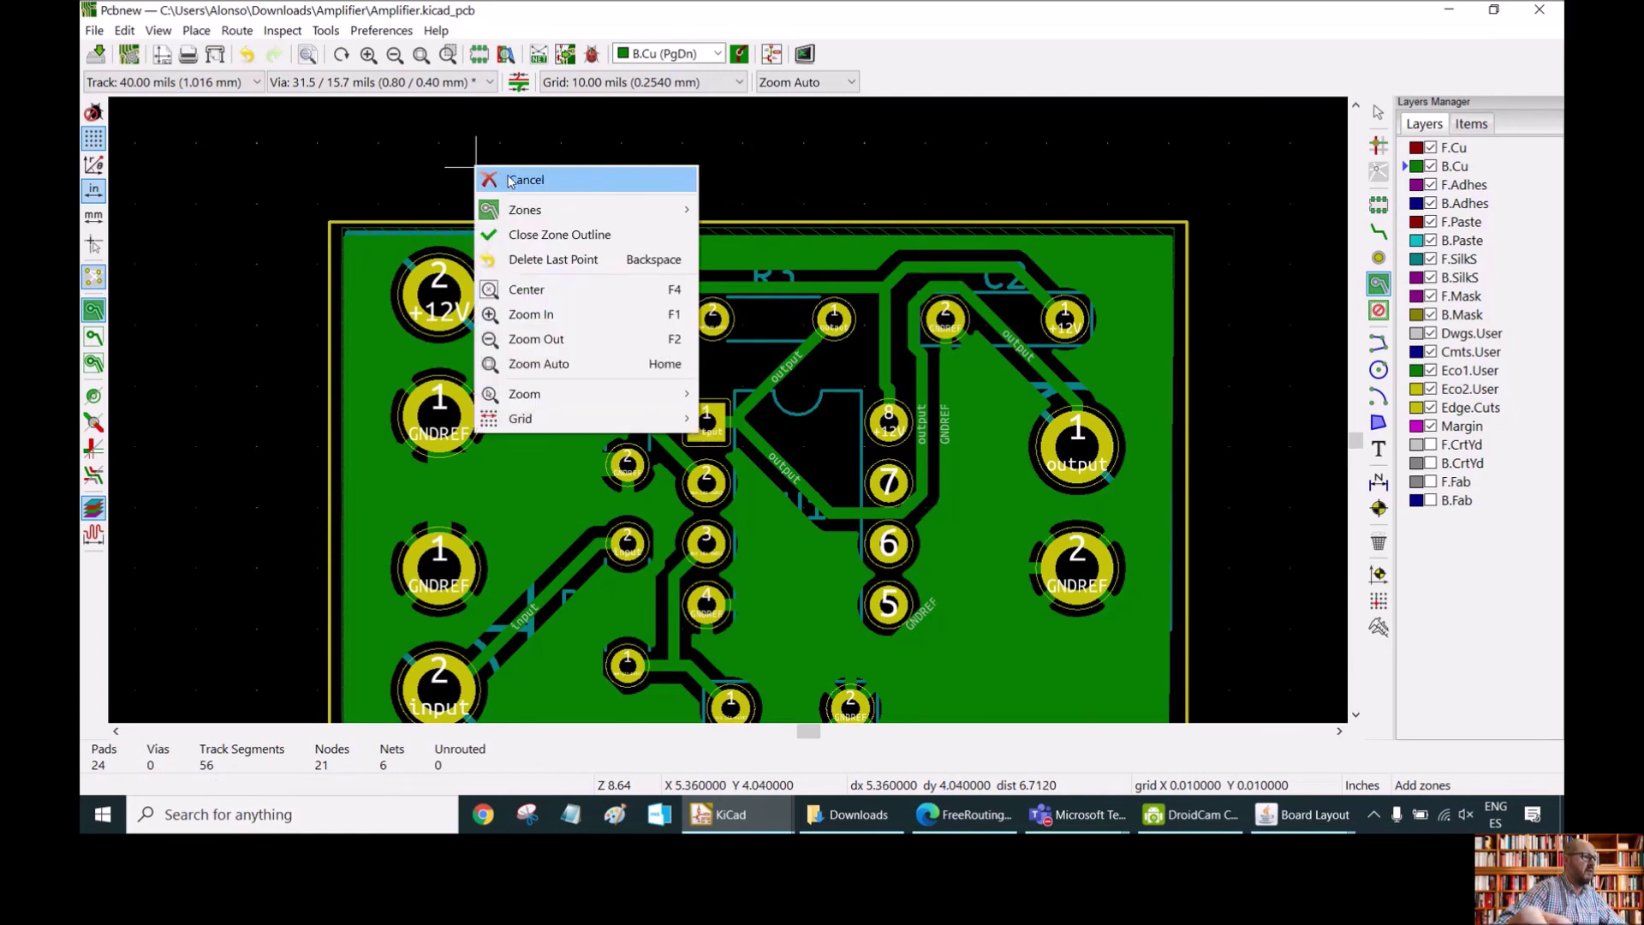
pyautogui.click(514, 180)
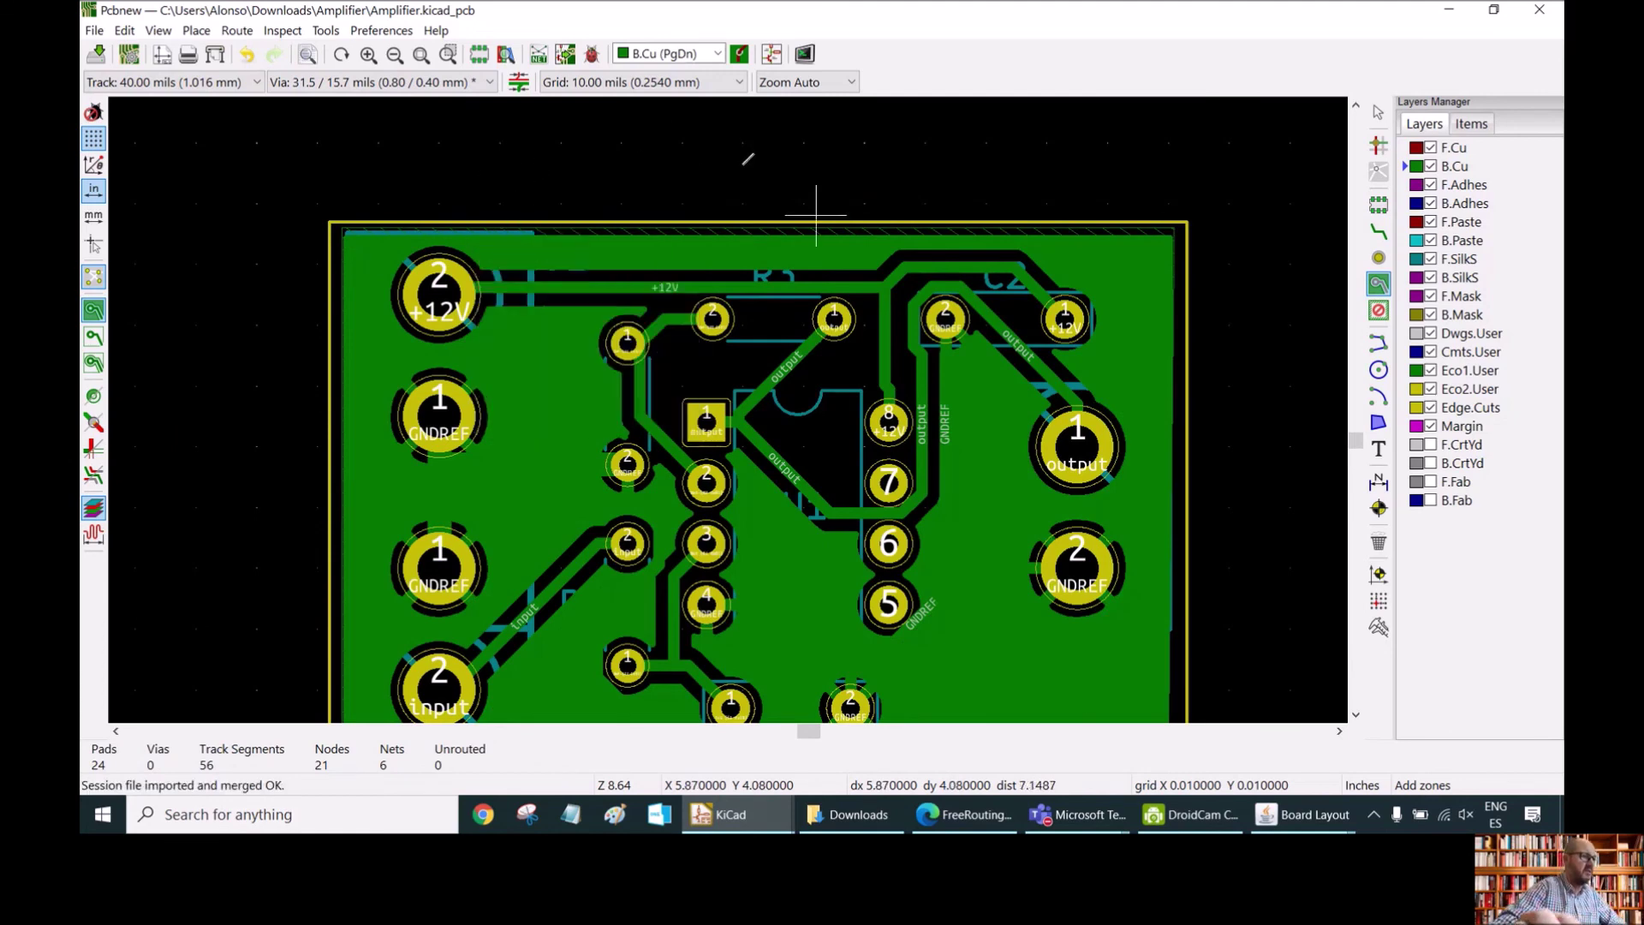
# Make the front silkscreen F.SilkS the active layer
pyautogui.click(447, 54)
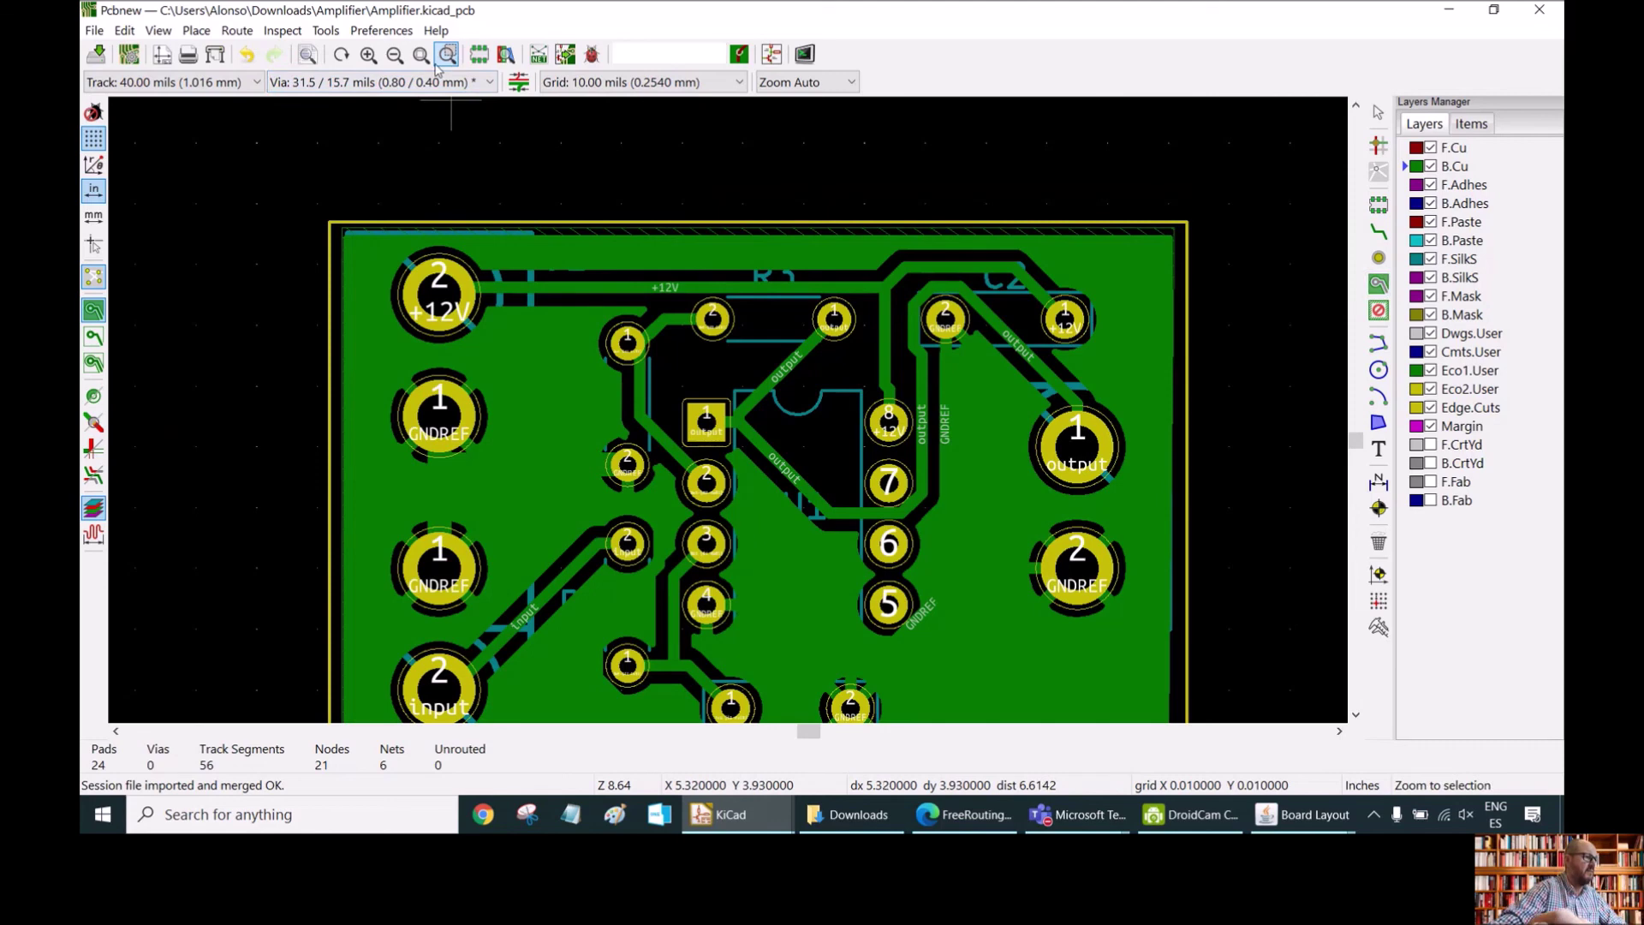
pyautogui.click(420, 55)
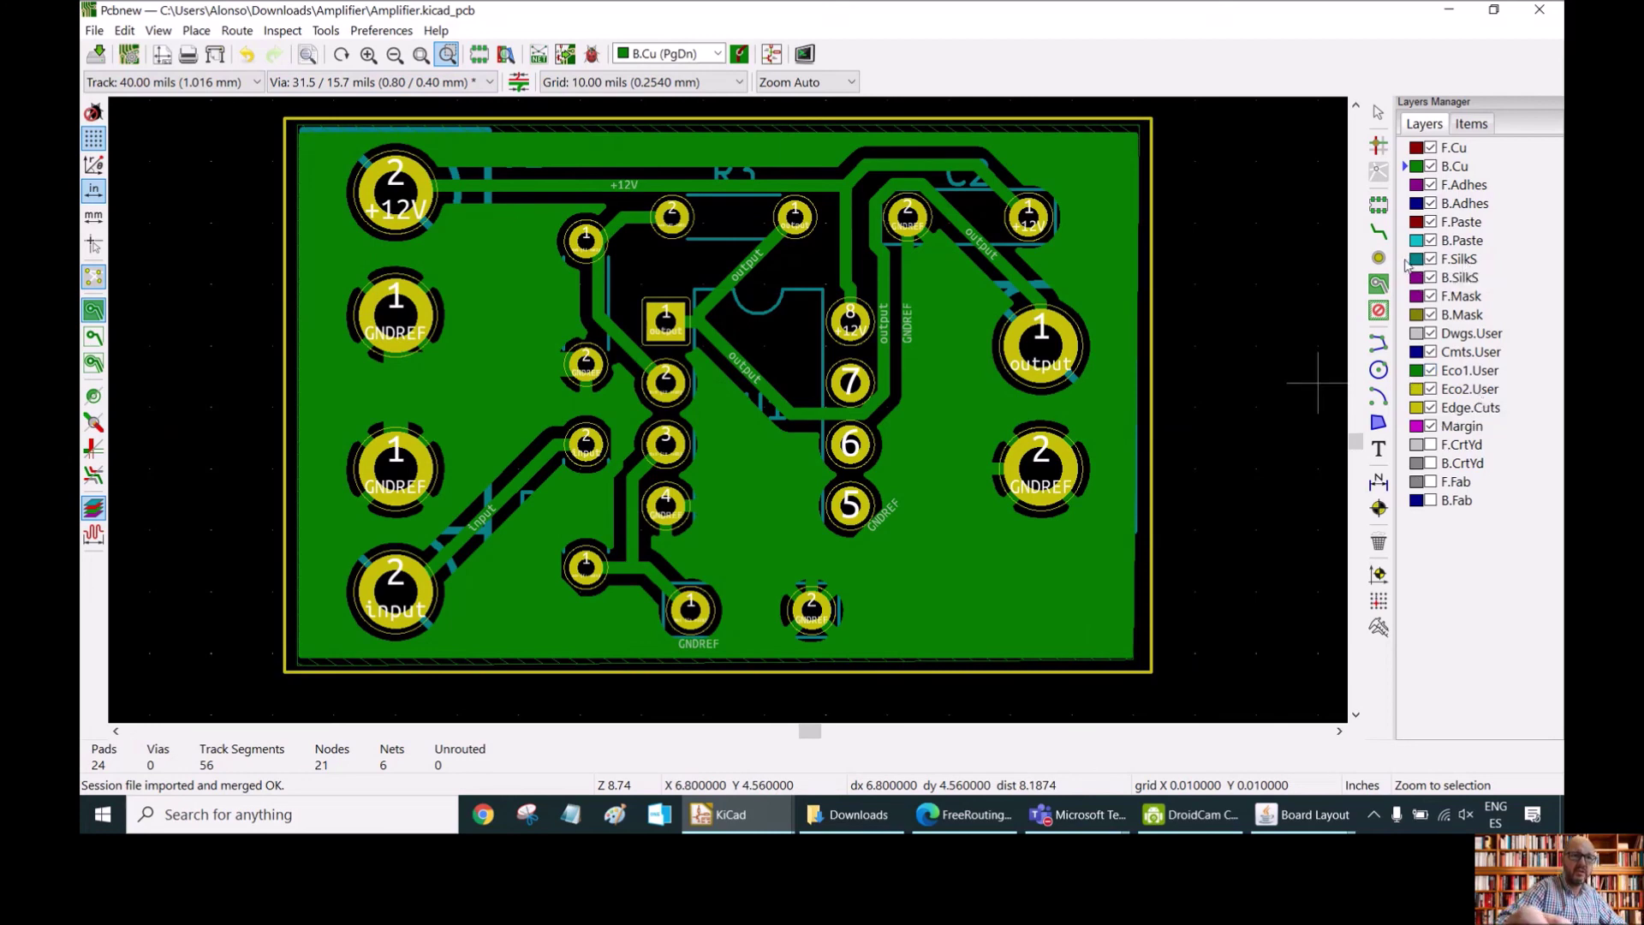
pyautogui.click(1409, 262)
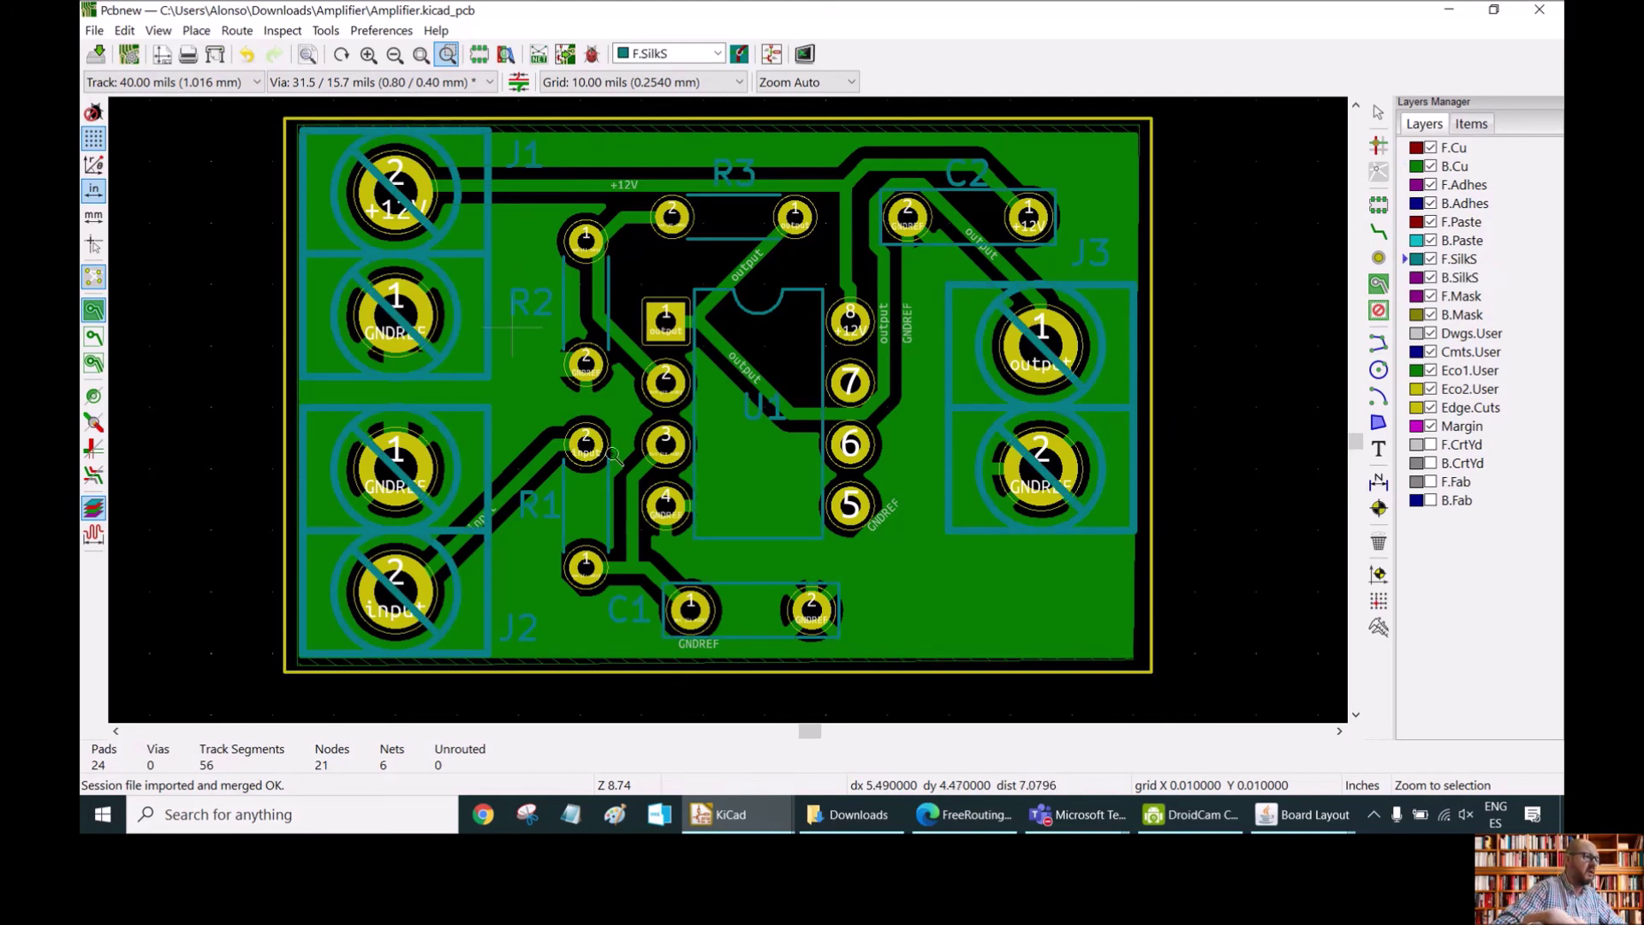